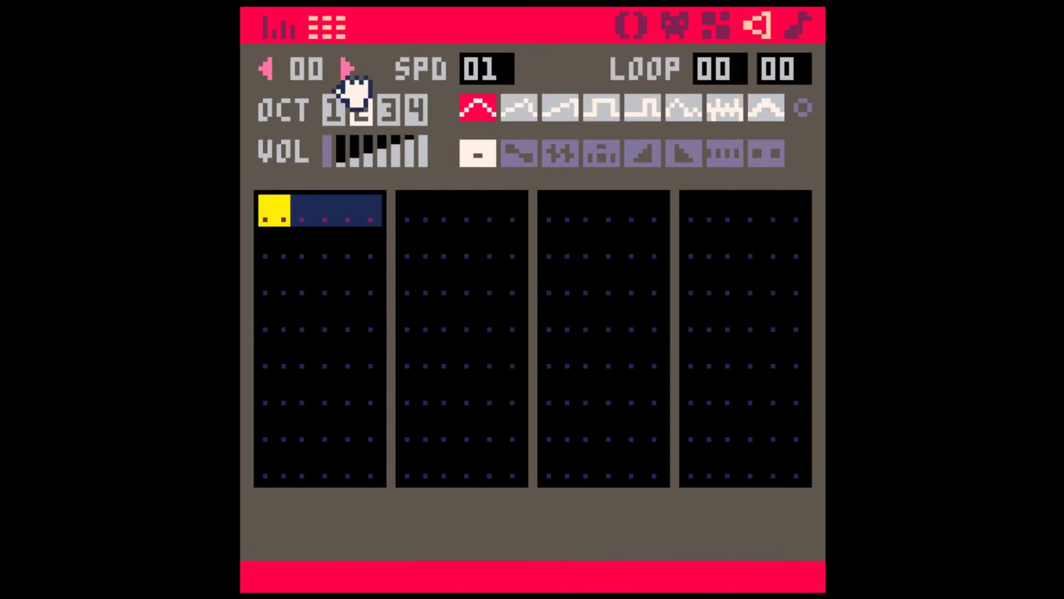
- Enter the chromatic scale C1–B1 on sound 08 using custom instrument 0
key("Tab")
left_click(348, 68)
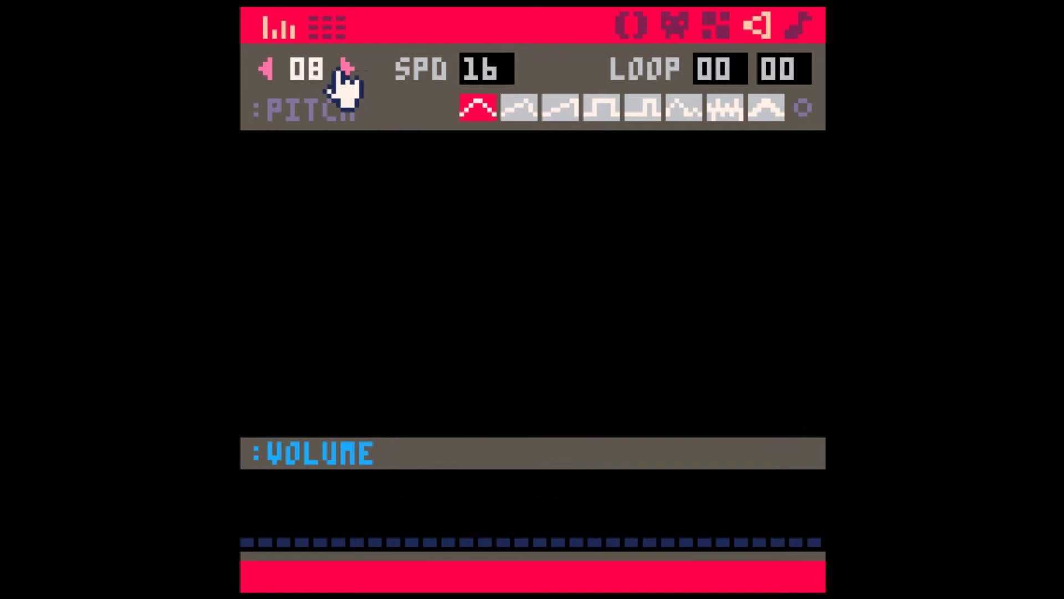
key("Tab")
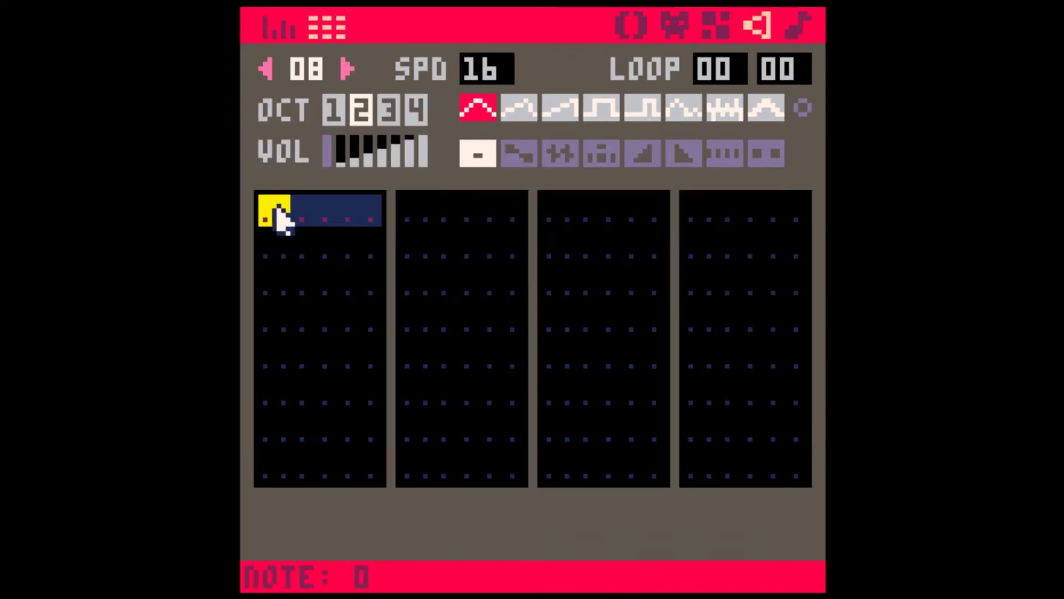
key("q")
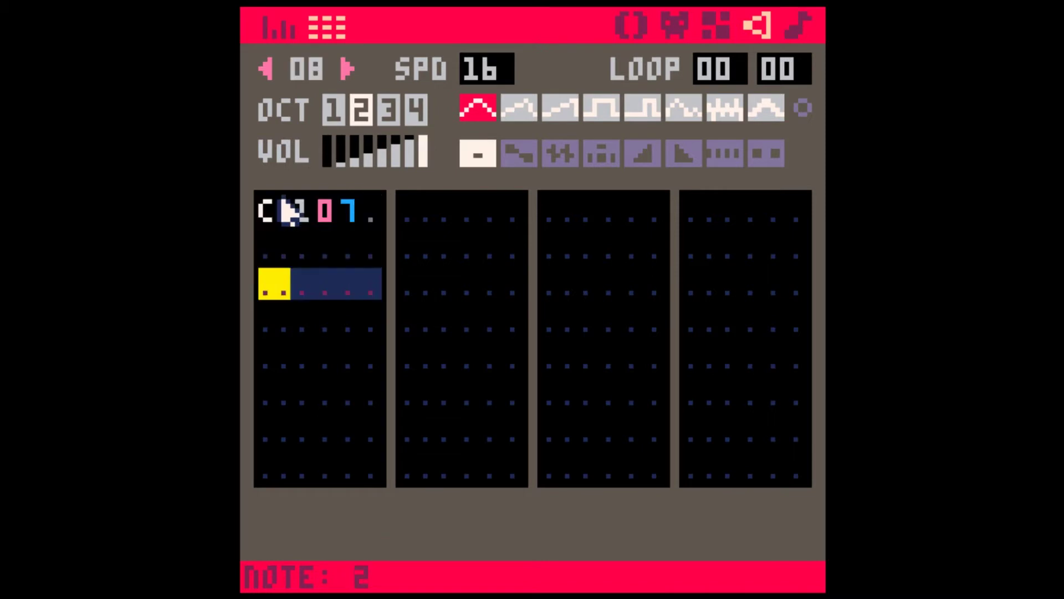
key("s")
key("x")
key("d")
key("Down")
key("c")
key("Down")
key("v")
key("Down")
key("g")
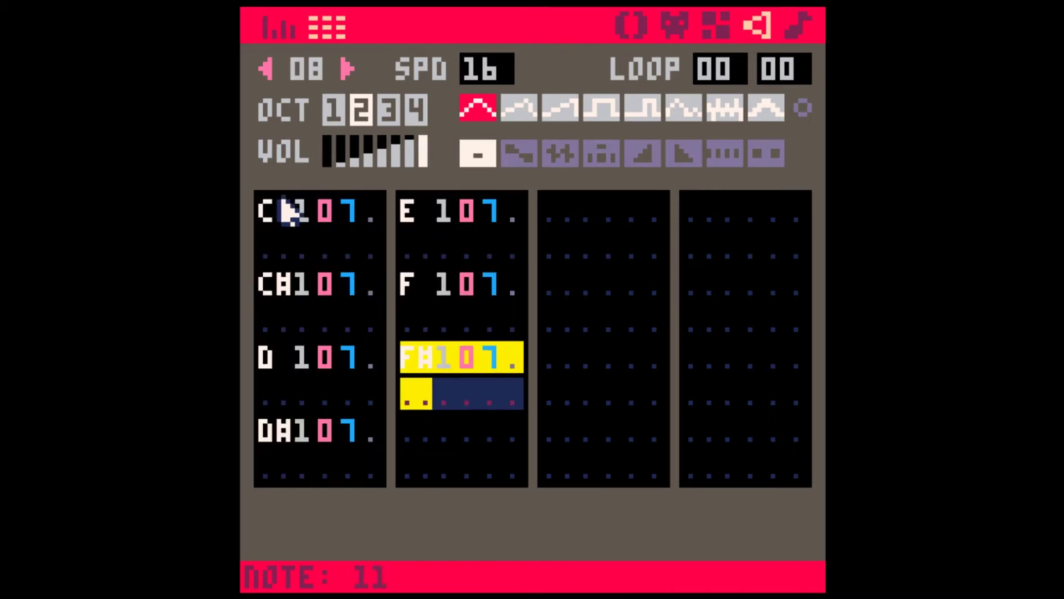
key("Down")
key("b")
key("Down")
key("h")
key("Down")
key("n")
key("Down")
key("j")
key("Down")
key("m")
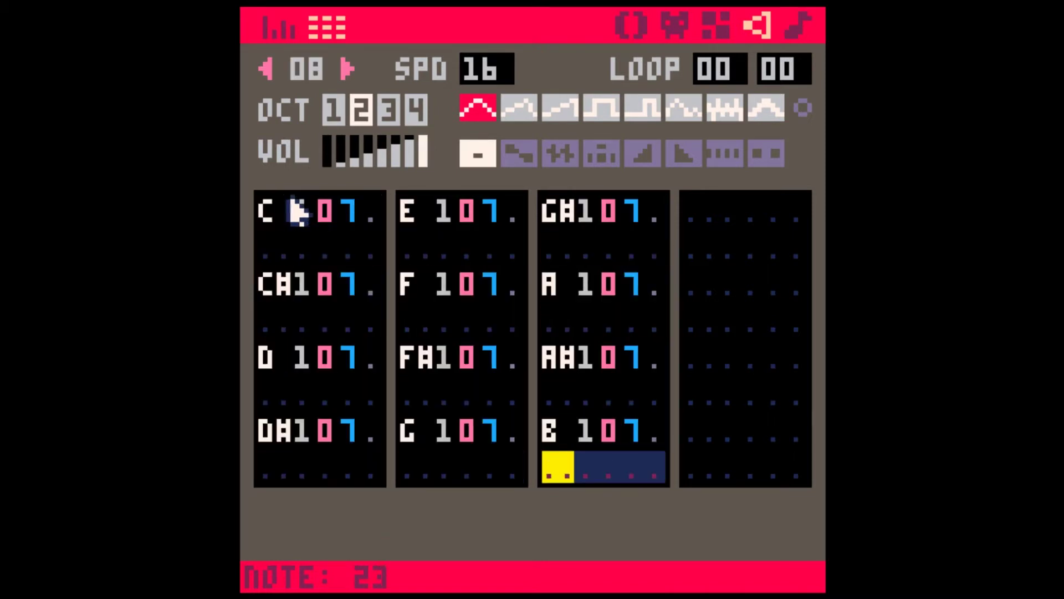
left_click(803, 108)
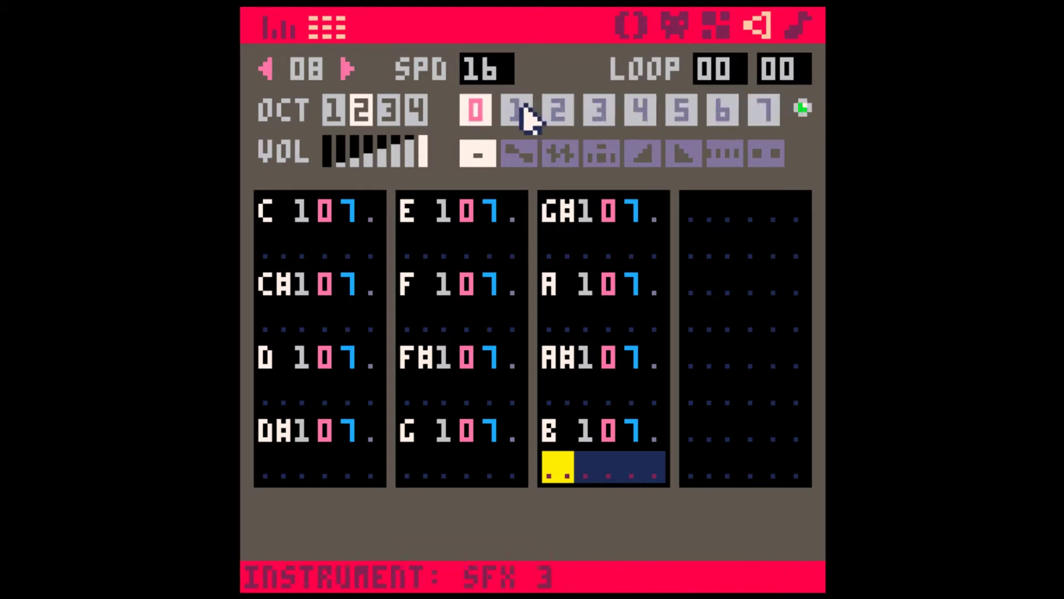
left_click(472, 115)
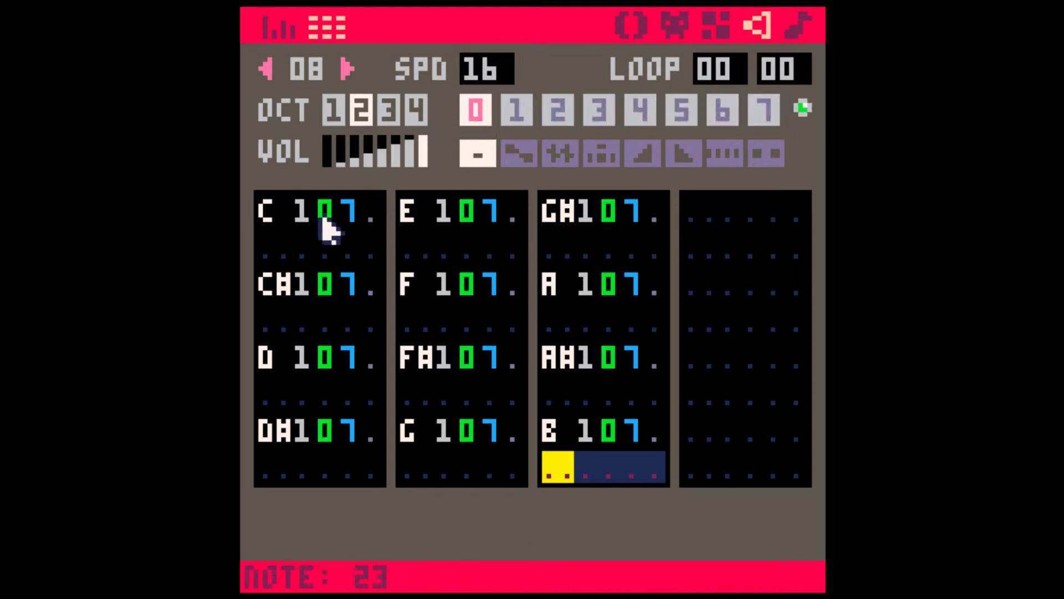
- Give sound 00 a single C0 note at speed 13 and preview it
left_click(267, 71)
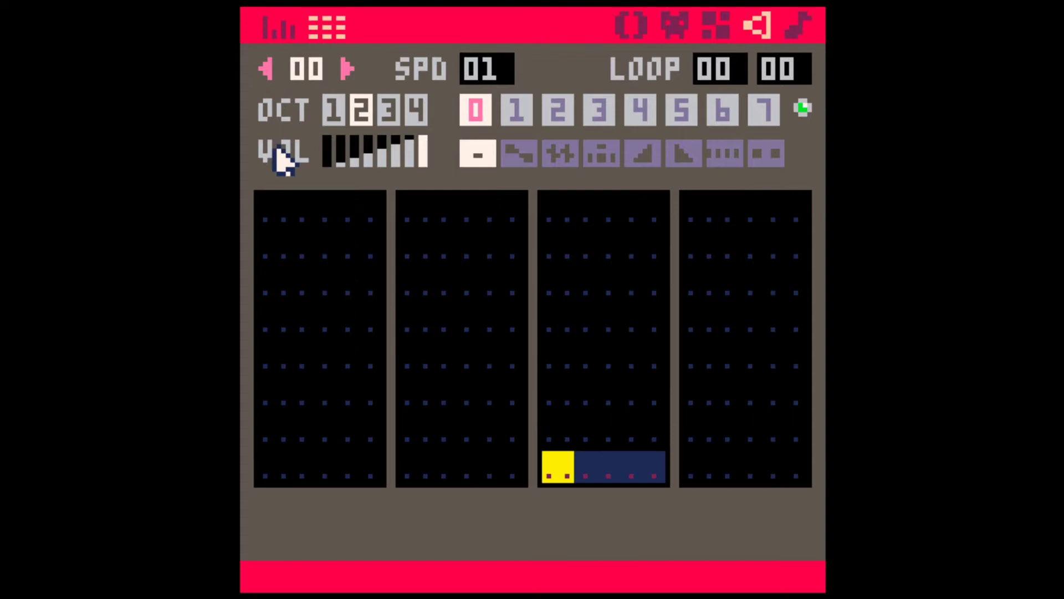
left_click(265, 213)
key("z")
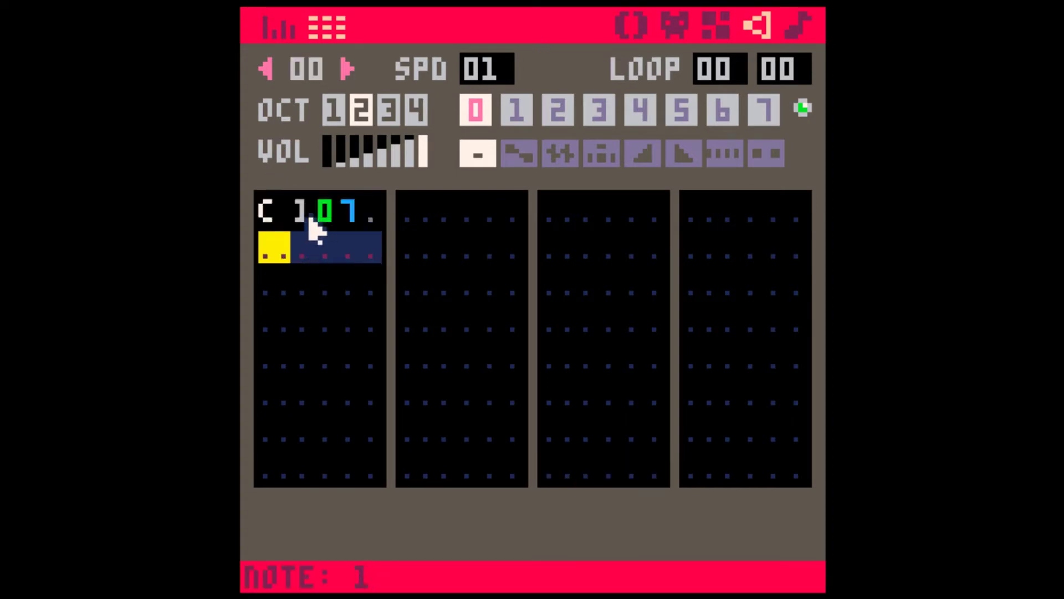
left_click(309, 215)
key("0")
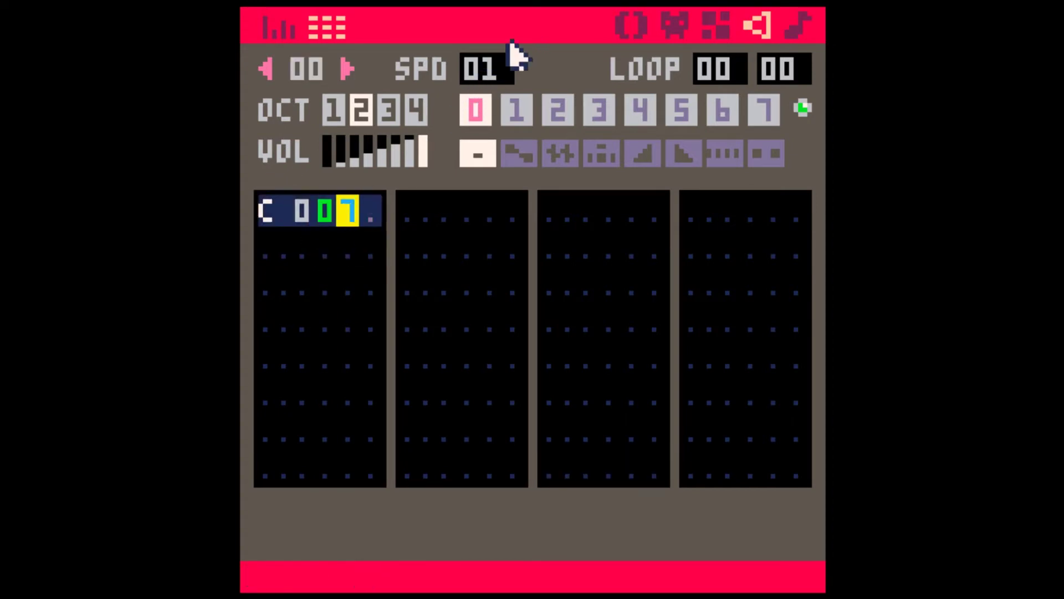
left_click_drag(491, 73, 799, 82)
key("space")
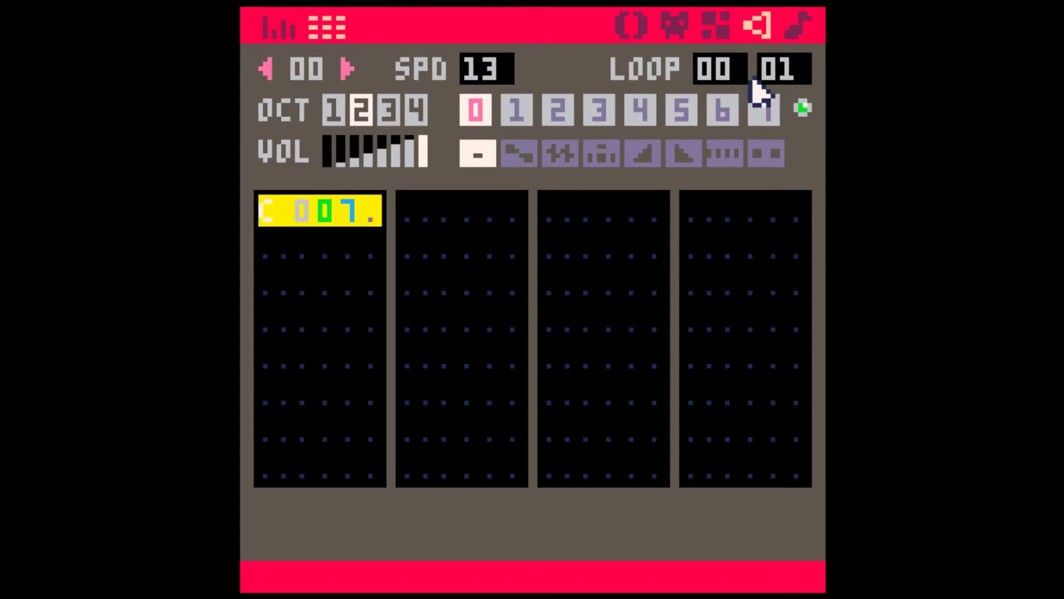
key("space")
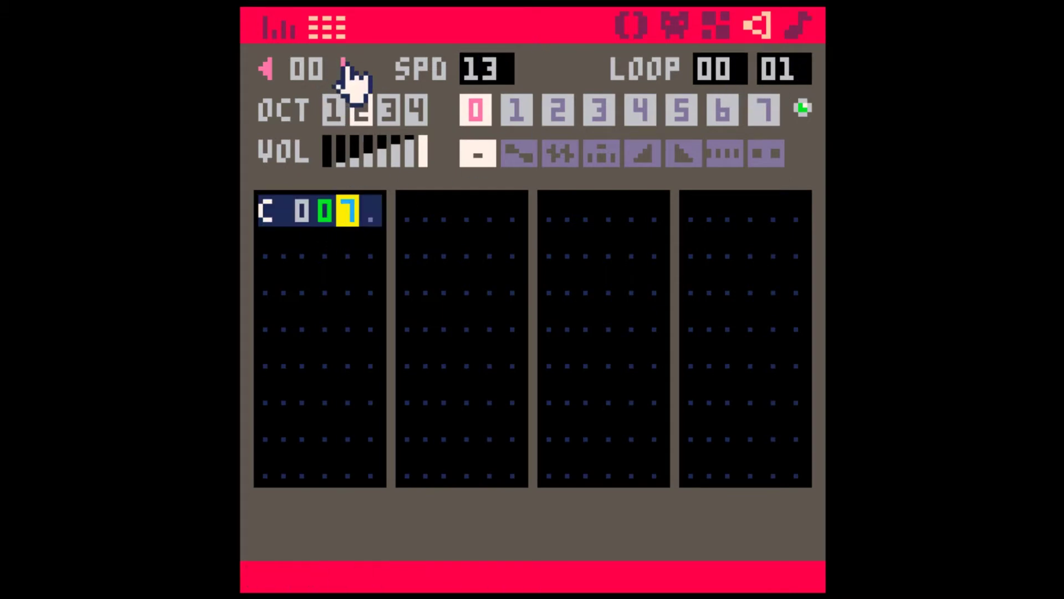
- Transpose all of sound 08's notes down an octave to C0–B0 and preview them
left_click(346, 68)
key("space")
left_click(274, 218)
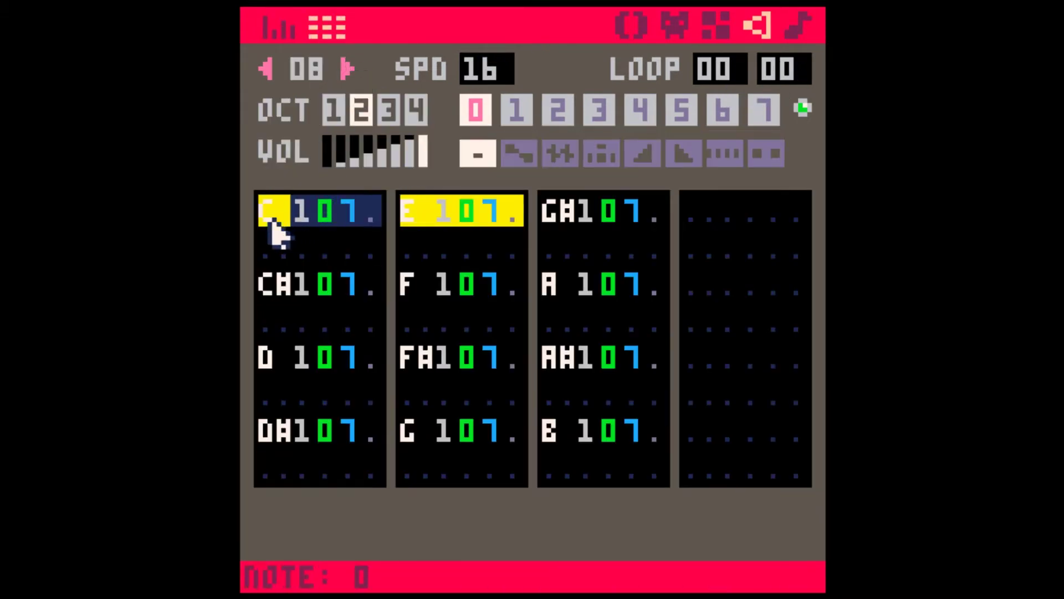
left_click(666, 482, "shift")
key("ctrl+Down")
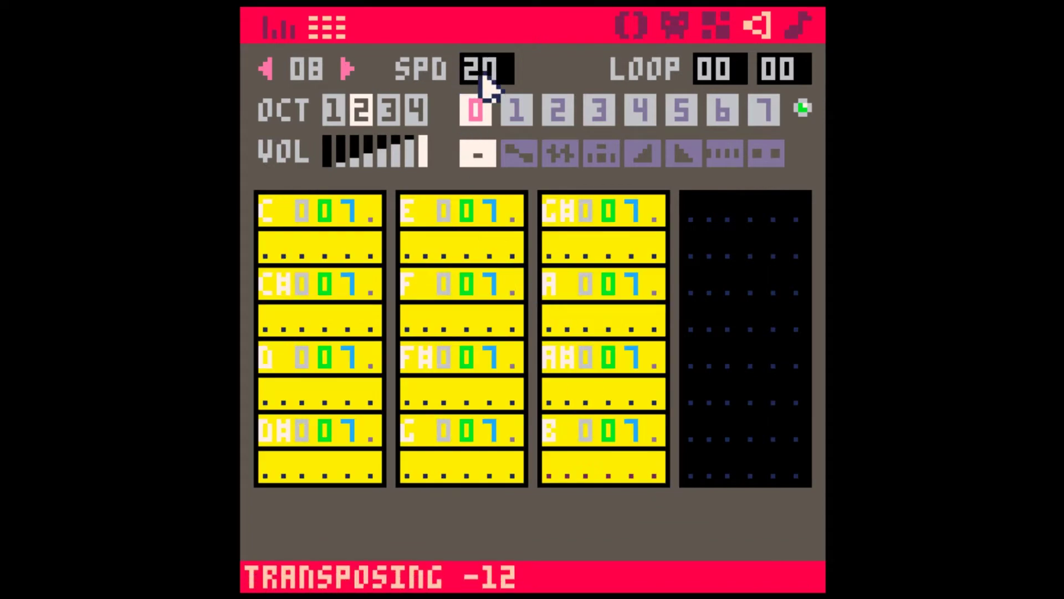
scroll(487, 79, "up", 12)
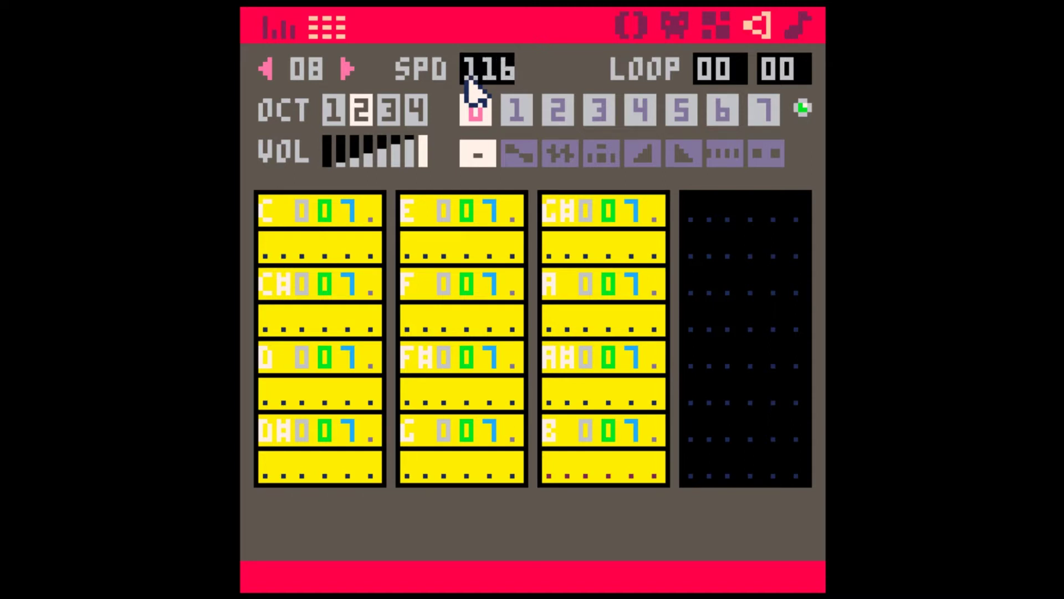
left_click(305, 240)
key("space")
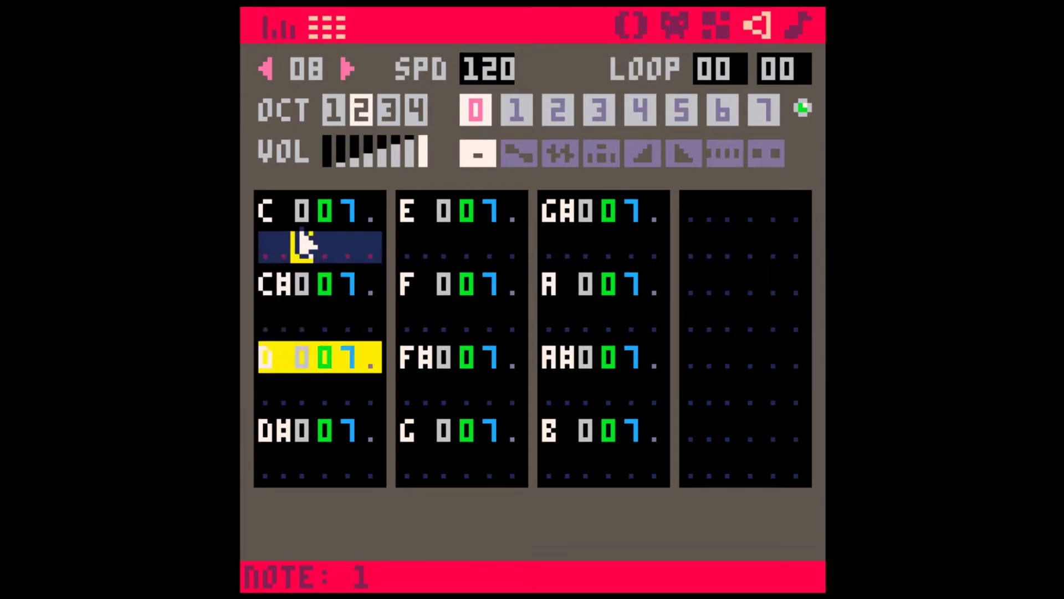
key("space")
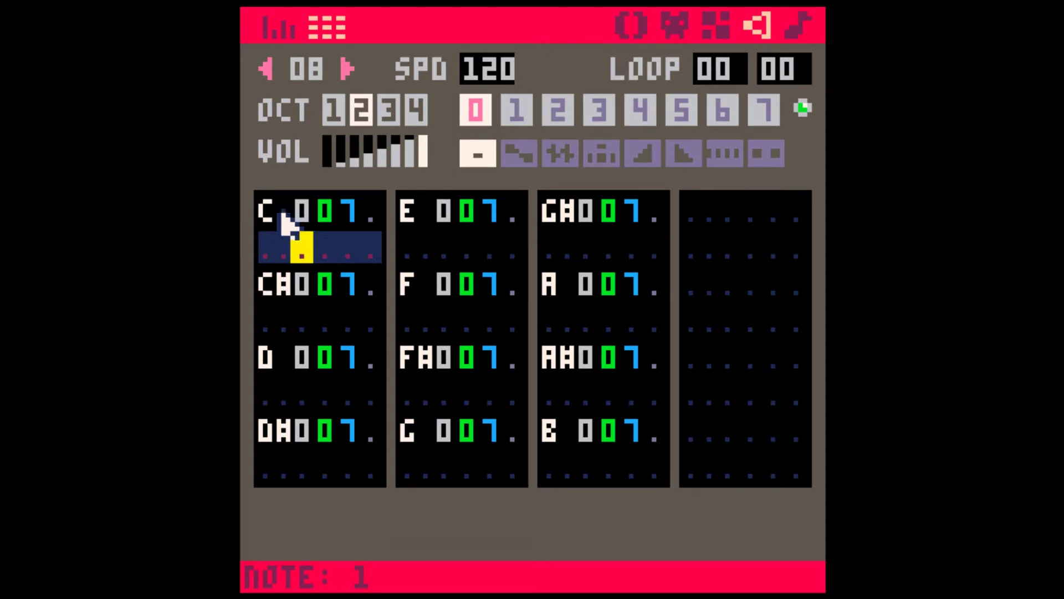
- In music pattern 00, put sound 08 on channel one, enable channel four, and play it
left_click(796, 25)
left_click(274, 125)
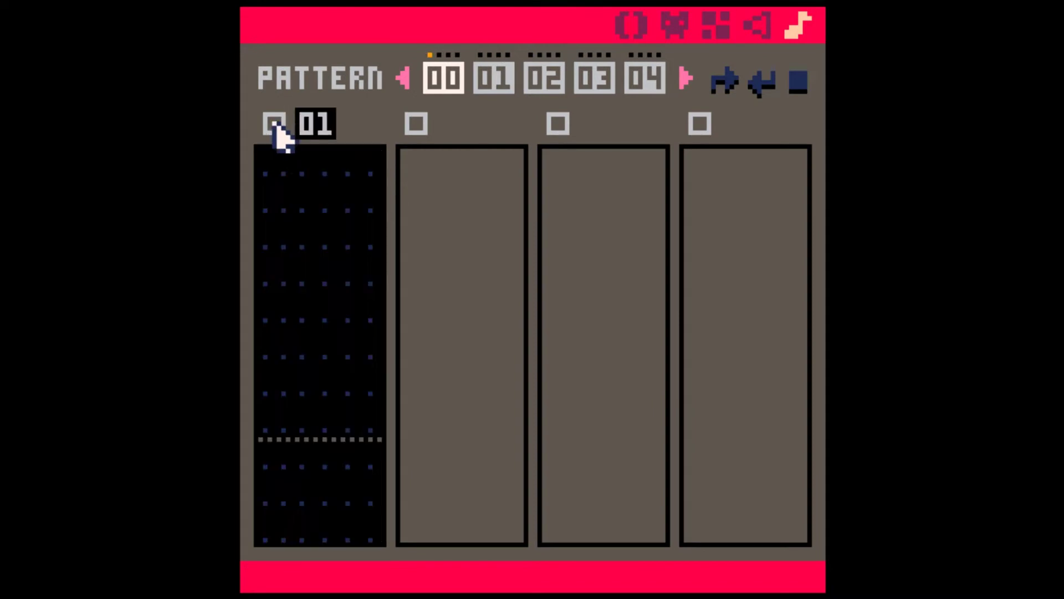
left_click(315, 126)
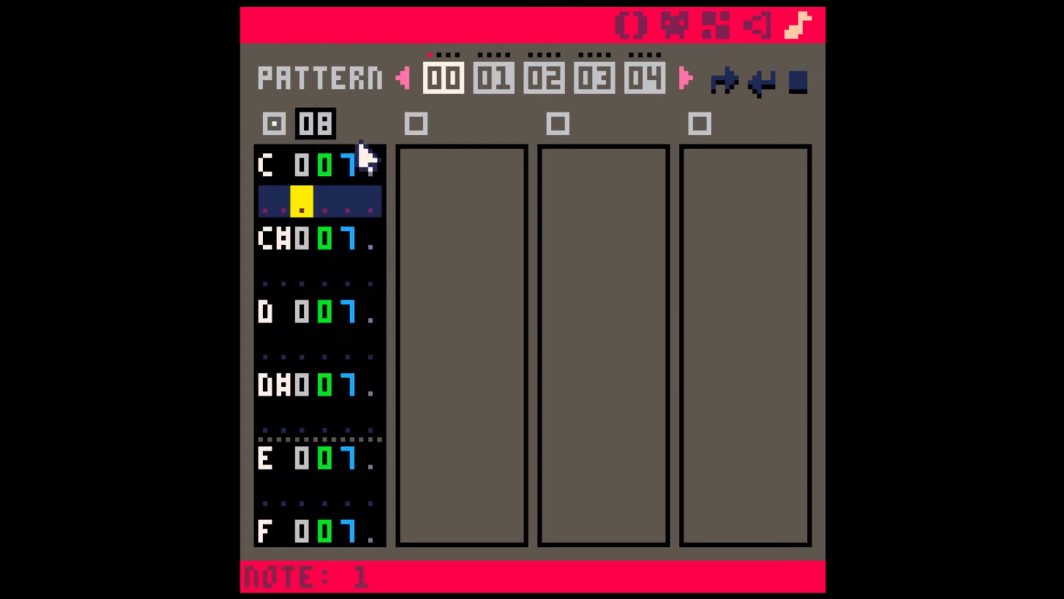
left_click(764, 24)
key("Tab")
left_click(347, 69)
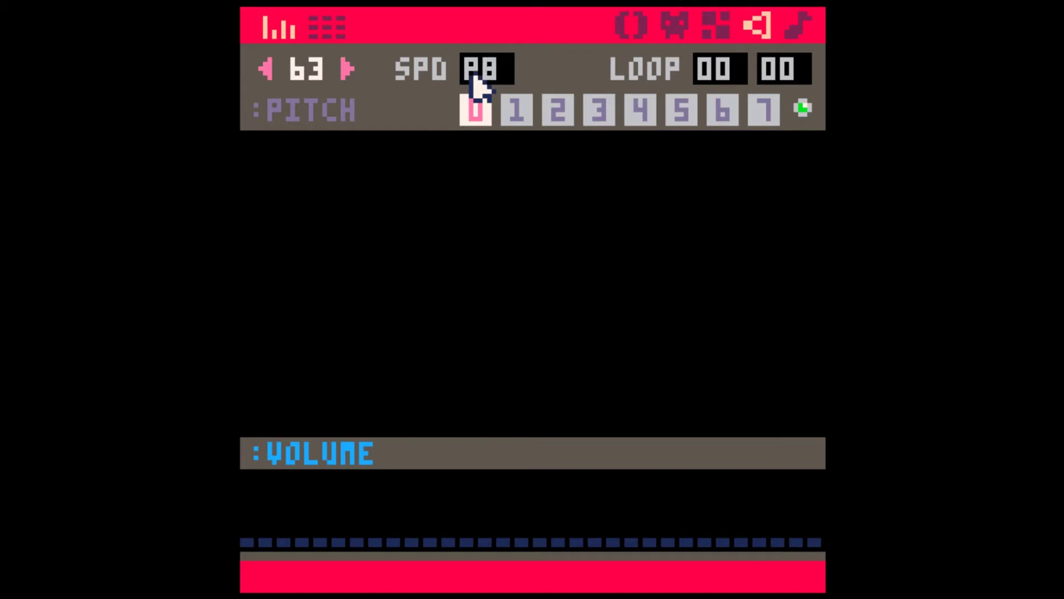
left_click(798, 25)
left_click(700, 124)
left_click_drag(744, 125, 737, 140)
key("space")
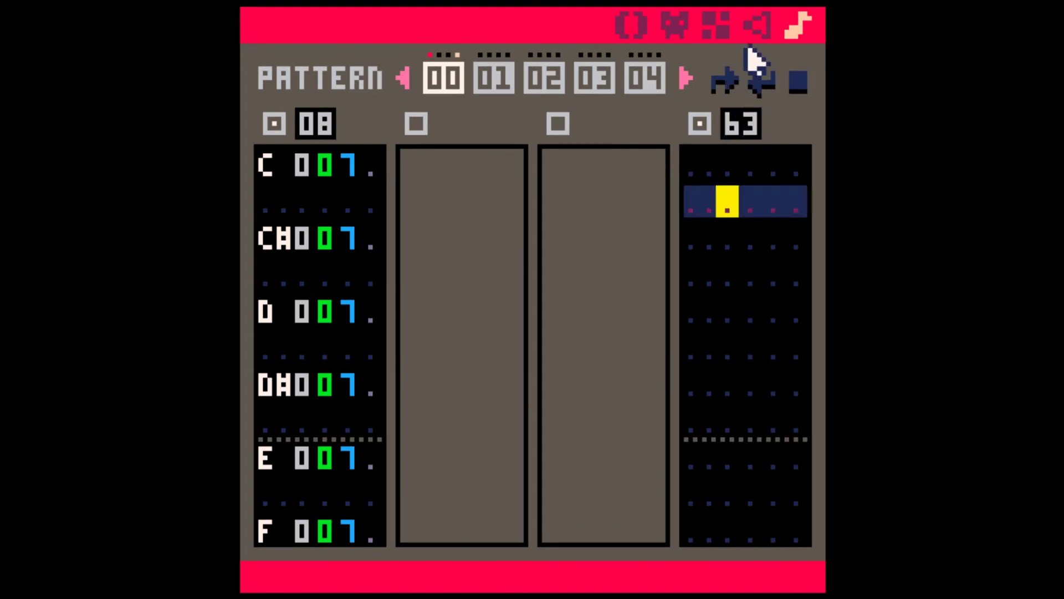
- Set sound 08's loop end to 32
left_click(757, 25)
left_click(266, 69)
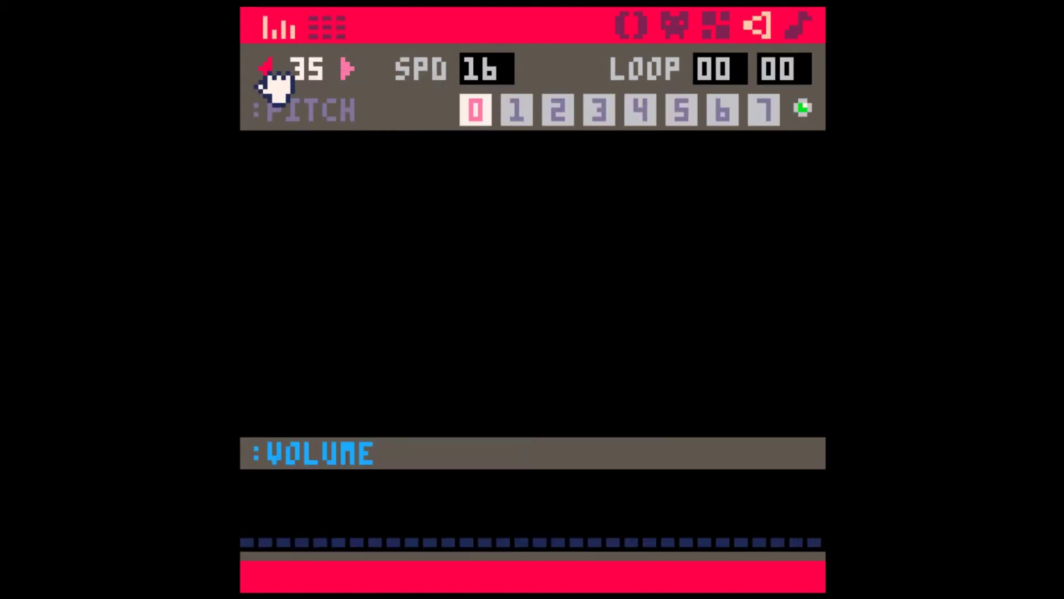
left_click(346, 69)
left_click(346, 68)
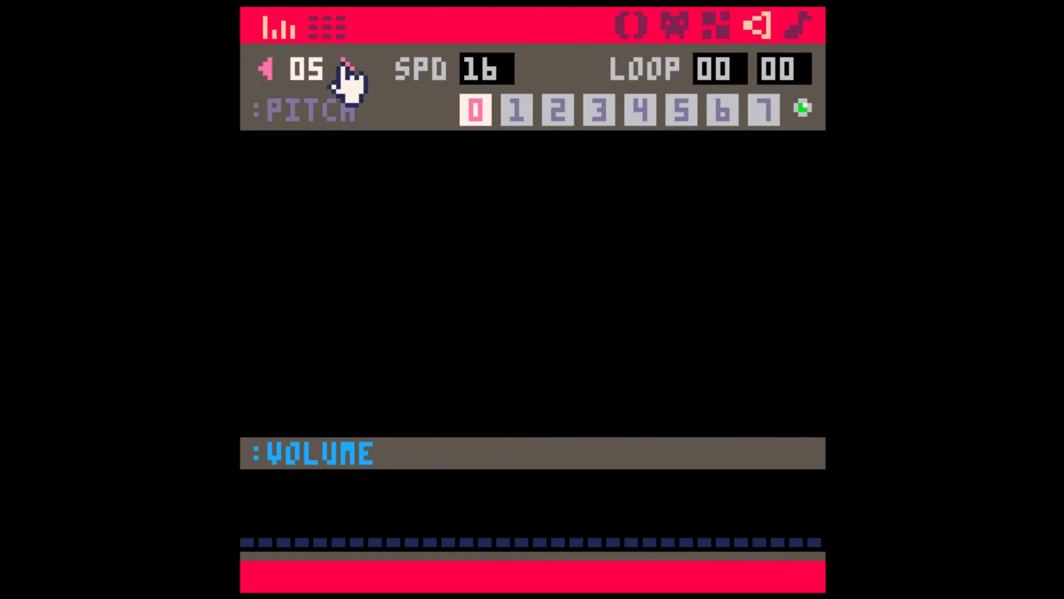
left_click(346, 68)
key("Tab")
key("Tab")
left_click_drag(758, 93, 784, 72)
left_click(799, 26)
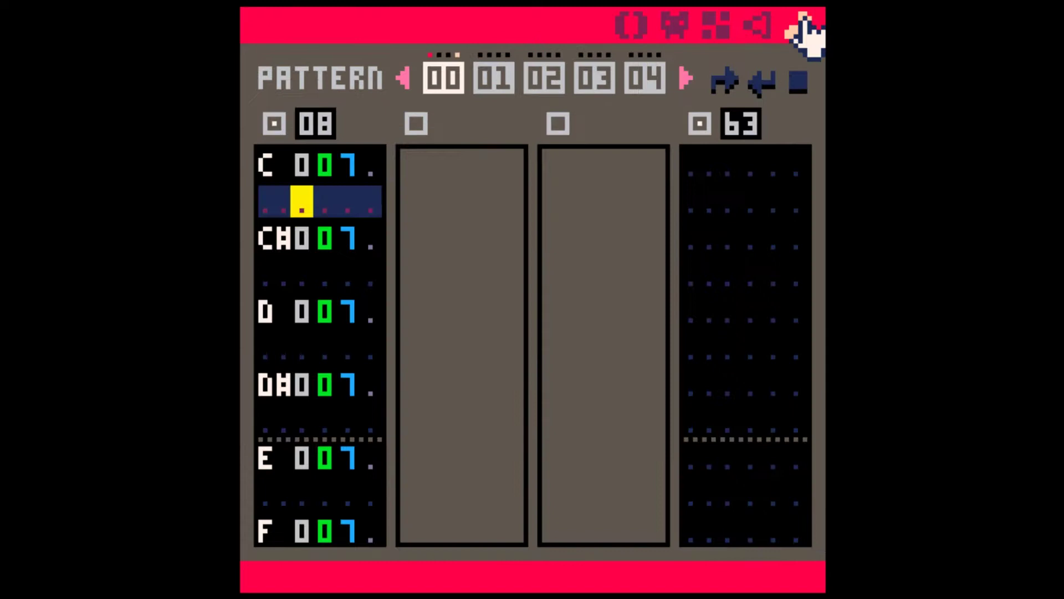
left_click(757, 27)
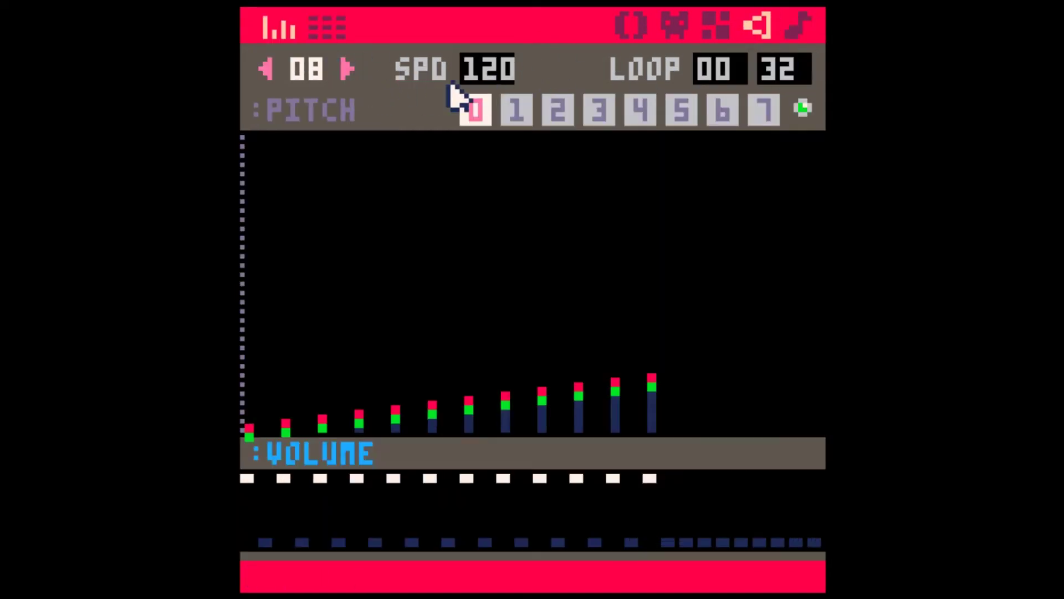
- Paste sound 08's scale into sound 09 and transpose it up an octave
key("ctrl+c")
left_click(348, 69)
key("ctrl+v")
key("Tab")
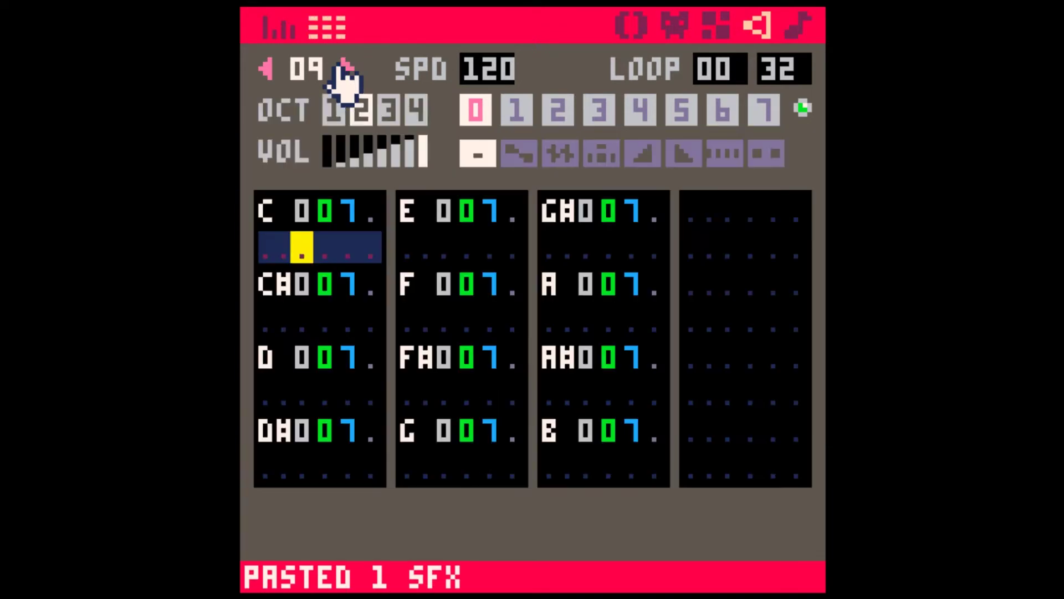
left_click(264, 207)
left_click(654, 469, "shift")
key("ctrl+Up")
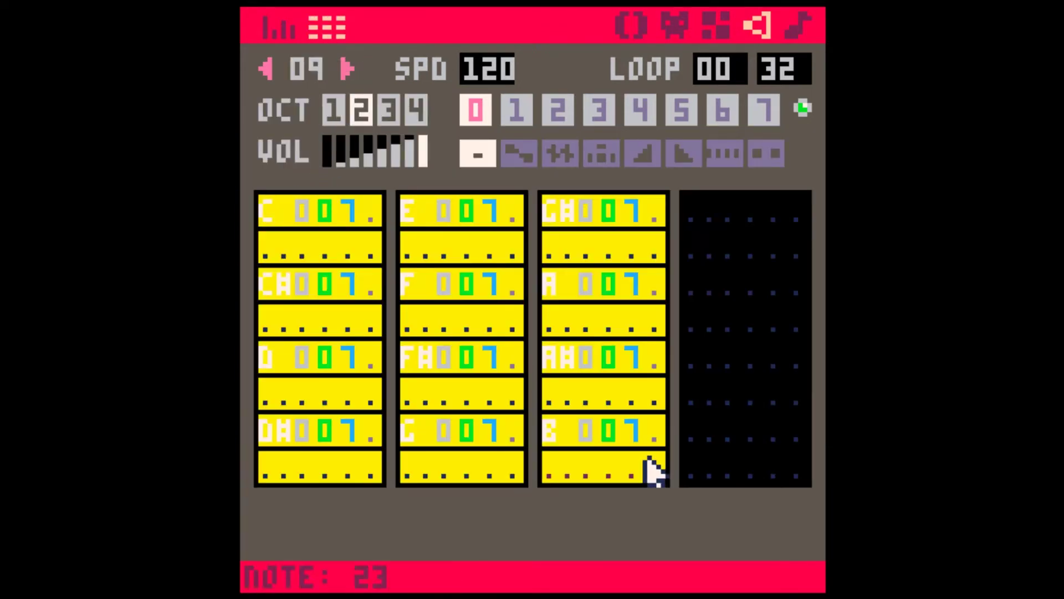
- Copy that scale into sound 10 and raise it another octave
key("ctrl+c")
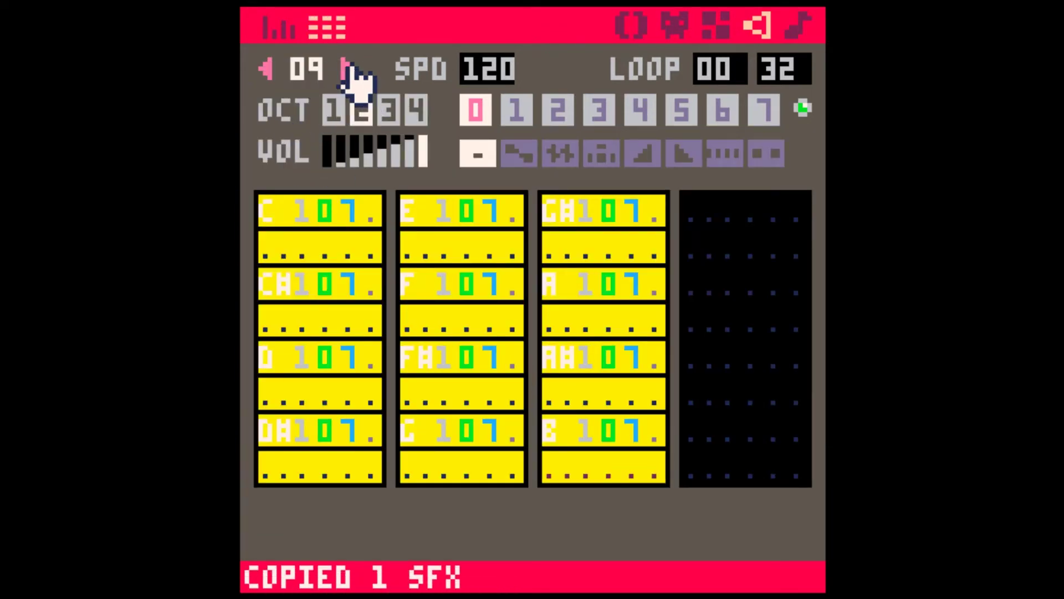
left_click(348, 70)
key("ctrl+v")
left_click(275, 223)
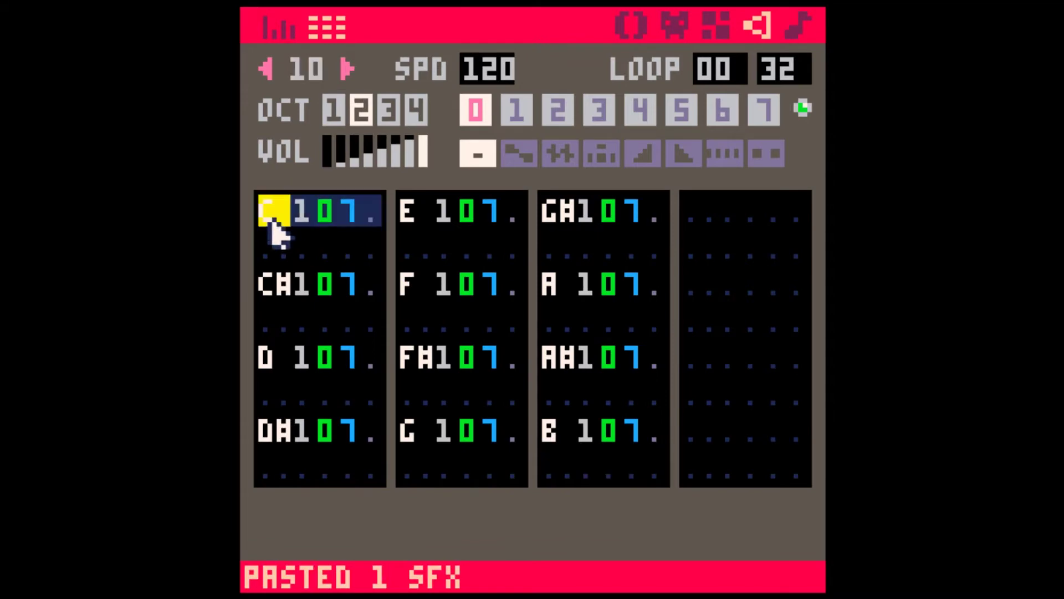
left_click(657, 474, "shift")
key("ctrl+Up")
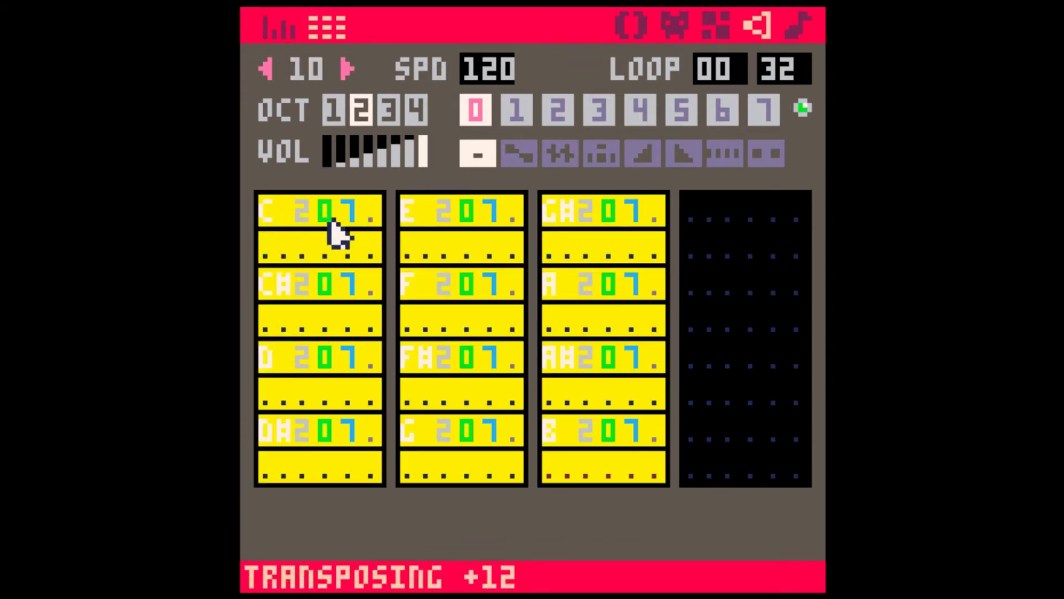
- Copy sound 10 into sound 11 and transpose it up to octave 3
left_click(292, 217)
left_click(279, 218)
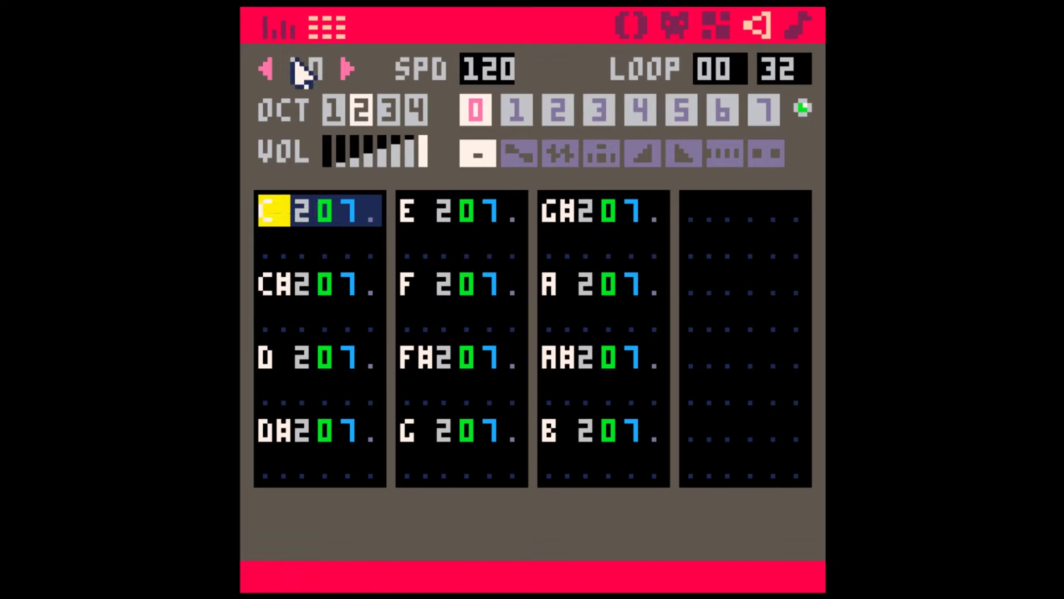
key("ctrl+c")
left_click(348, 70)
key("ctrl+v")
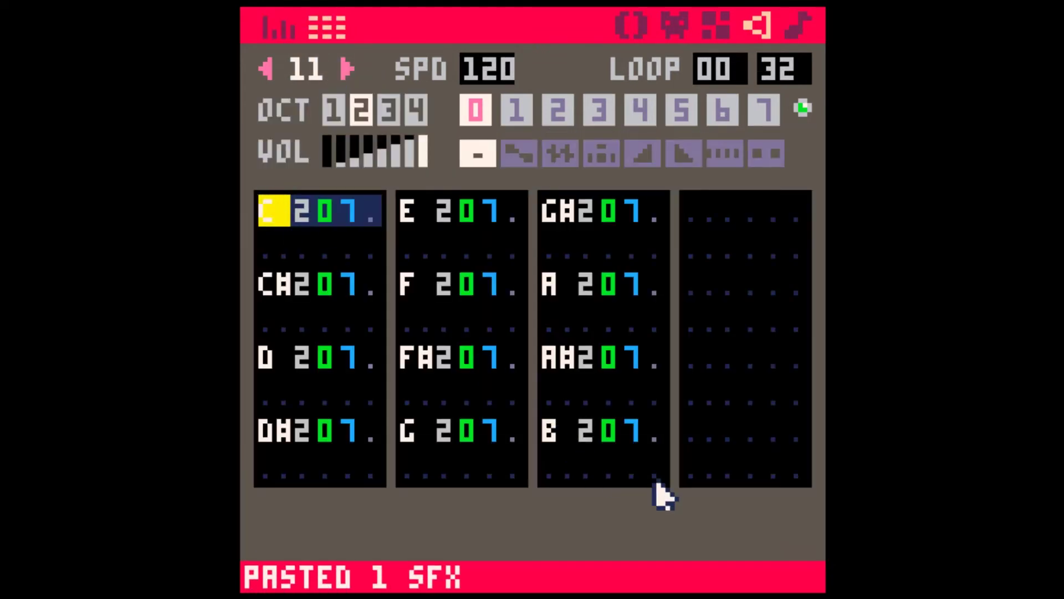
key("ctrl+a")
key("shift+w")
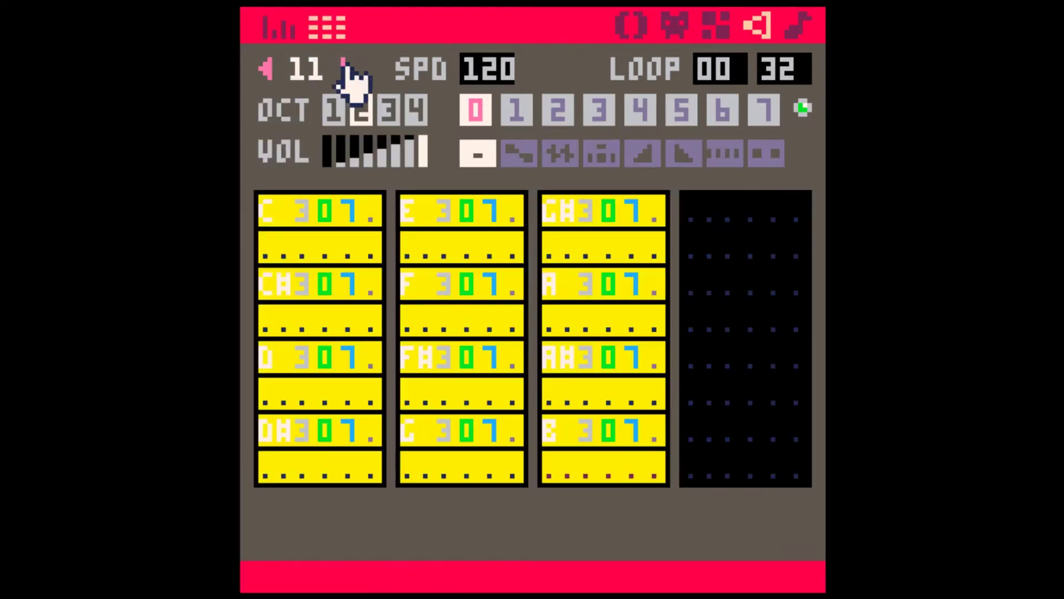
- Copy sound 11 into sound 12 and transpose it up to octave 4
key("ctrl+c")
left_click(348, 70)
key("ctrl+v")
left_click(280, 214)
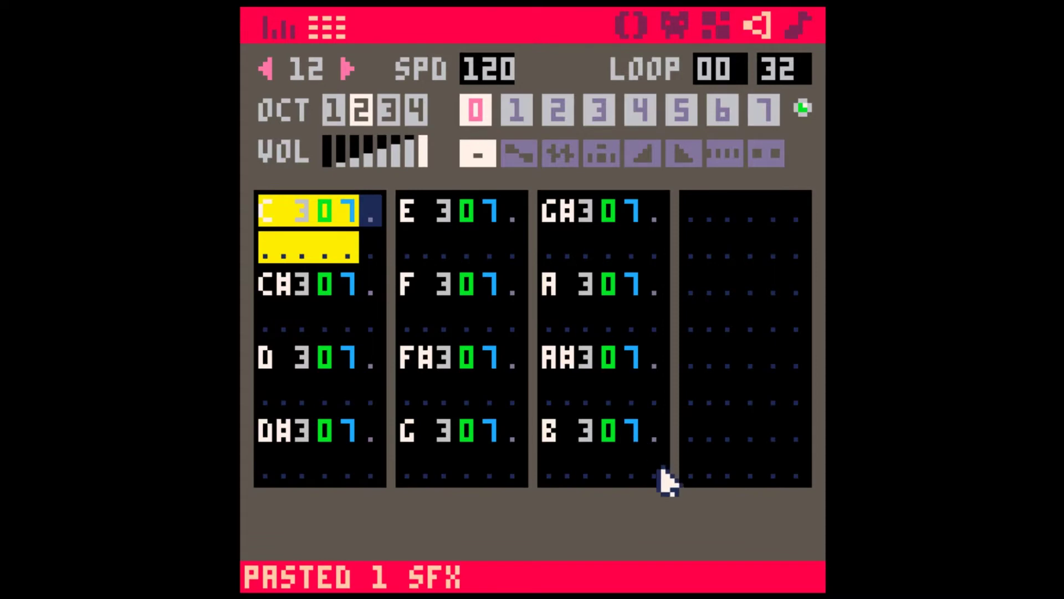
key("Escape")
key("ctrl+a")
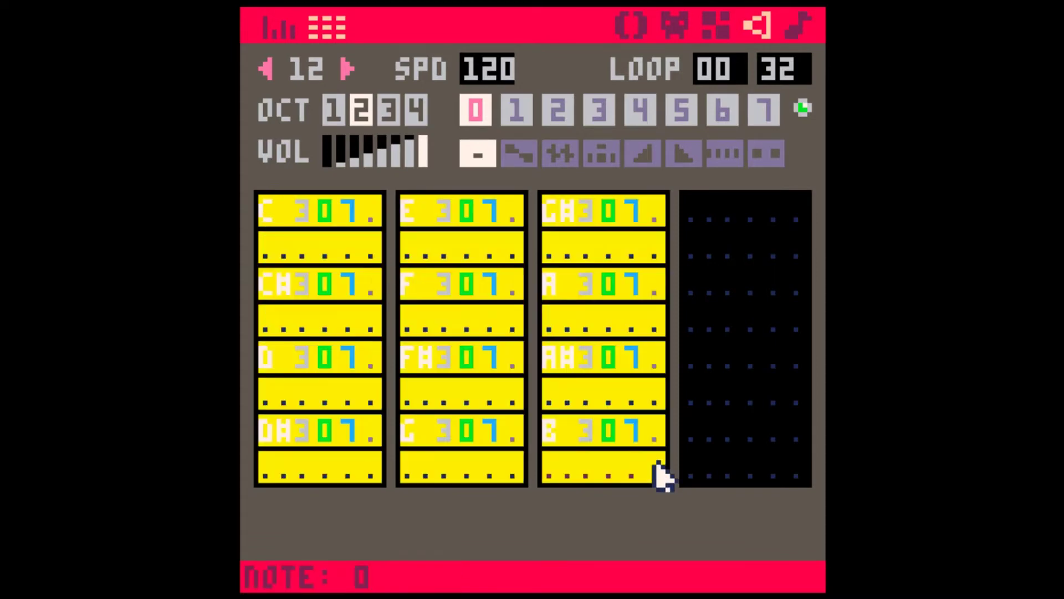
key("shift+w")
key("Escape")
- Copy pattern 00 into patterns 01 and 02, using sounds 09 and 10 on channel one
left_click(800, 26)
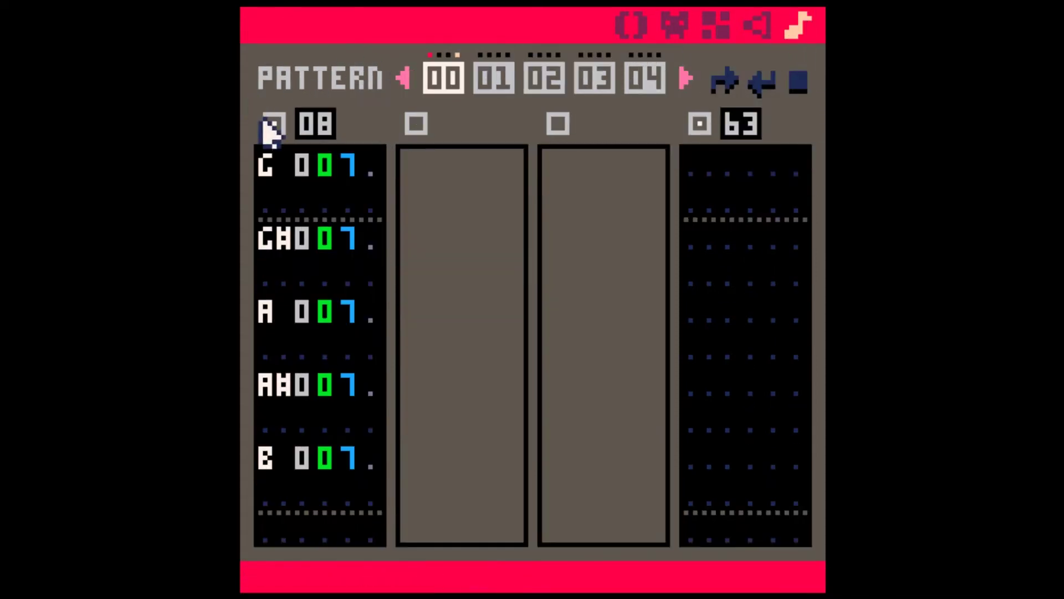
key("ctrl+c")
left_click(491, 78)
key("ctrl+v")
left_click(325, 123)
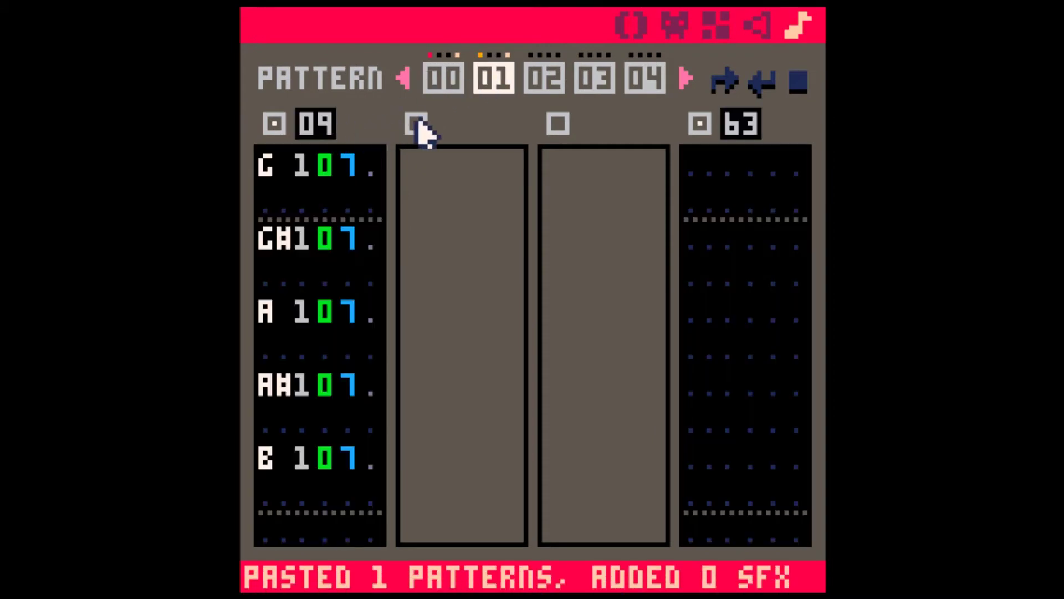
key("ctrl+c")
left_click(545, 79)
key("ctrl+v")
left_click(323, 123)
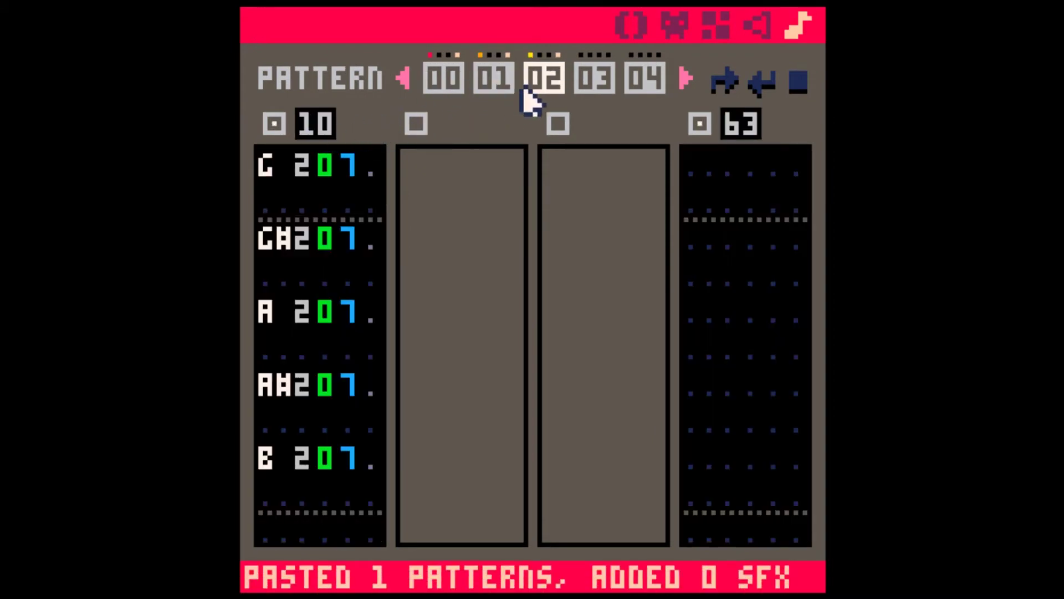
- Fill patterns 03 and 04 with sounds 11 and 12, then preview pattern 04
key("ctrl+c")
left_click(616, 81)
key("ctrl+v")
left_click(316, 123)
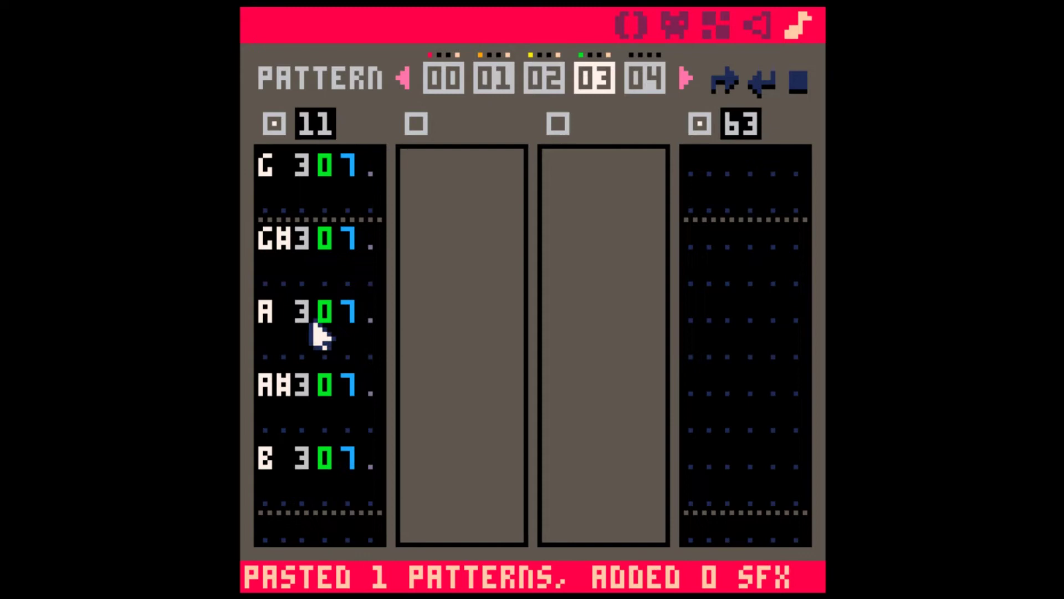
key("ctrl+c")
left_click(632, 79)
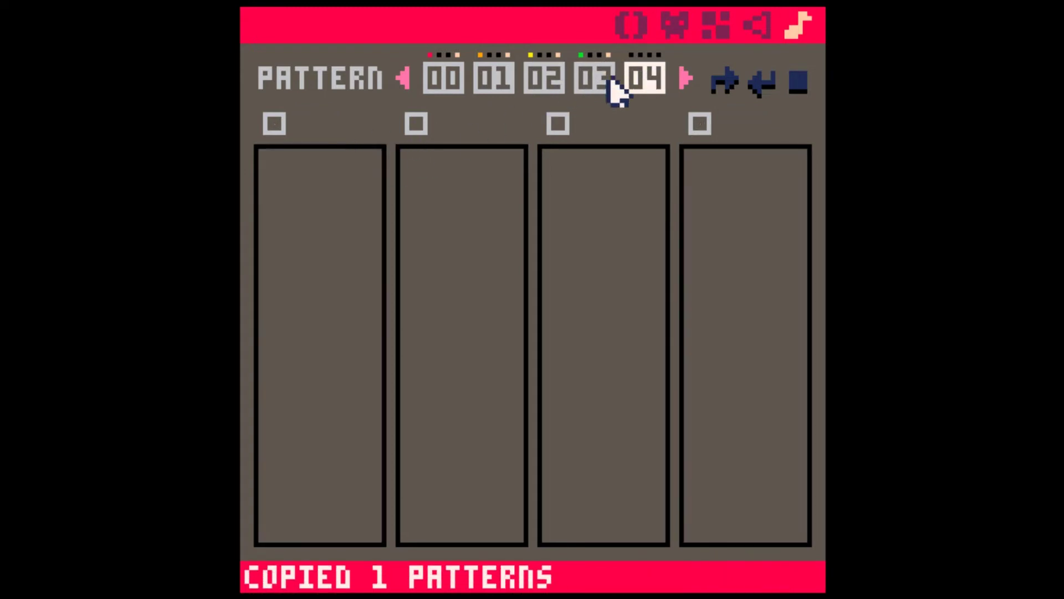
key("ctrl+v")
left_click(333, 124)
key("space")
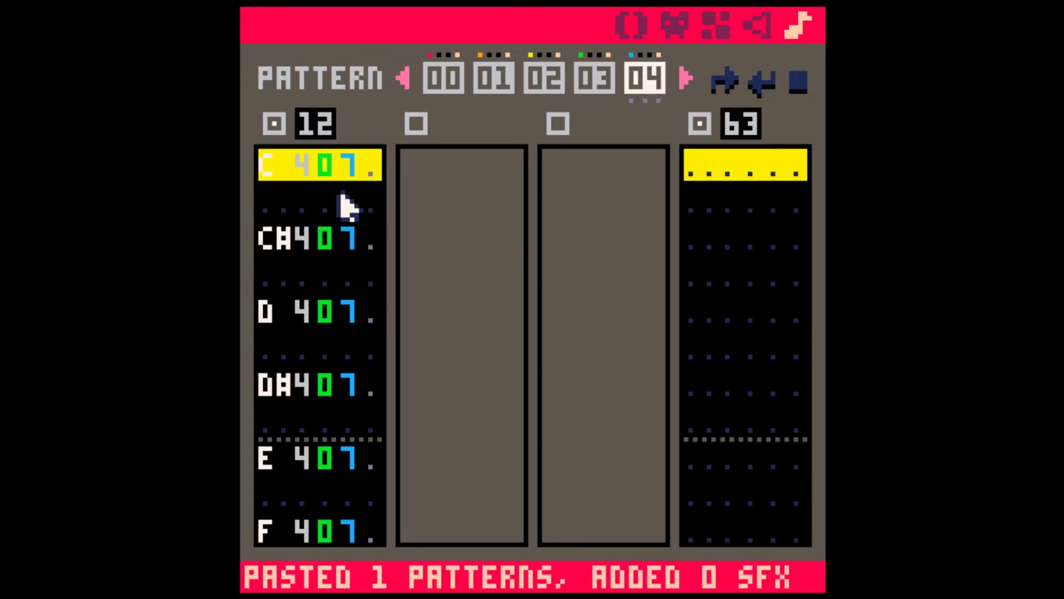
left_click(337, 173)
key("space")
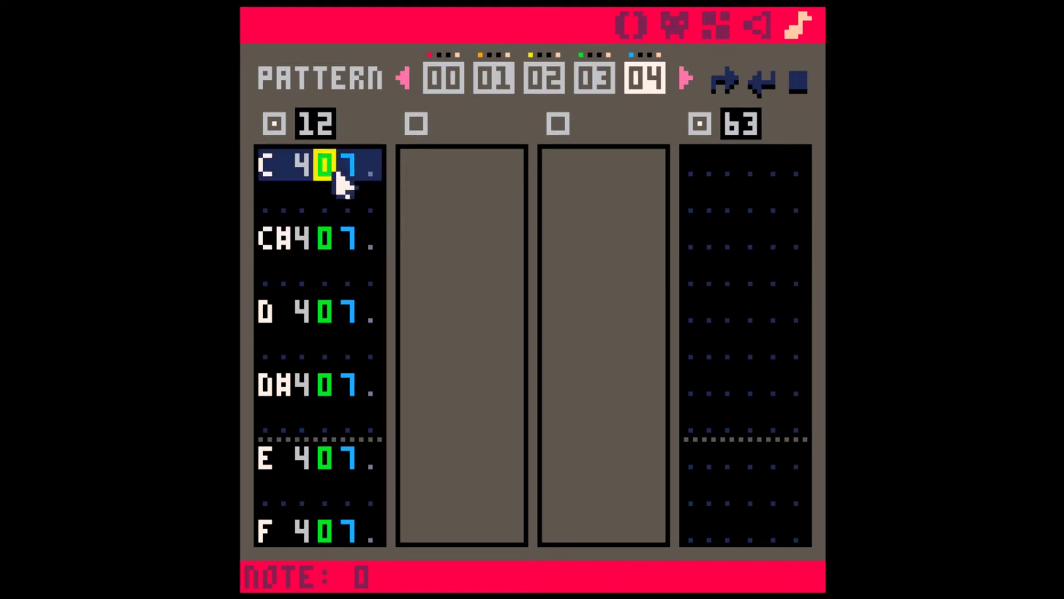
scroll(677, 88, "down", 2)
scroll(632, 96, "down", 1)
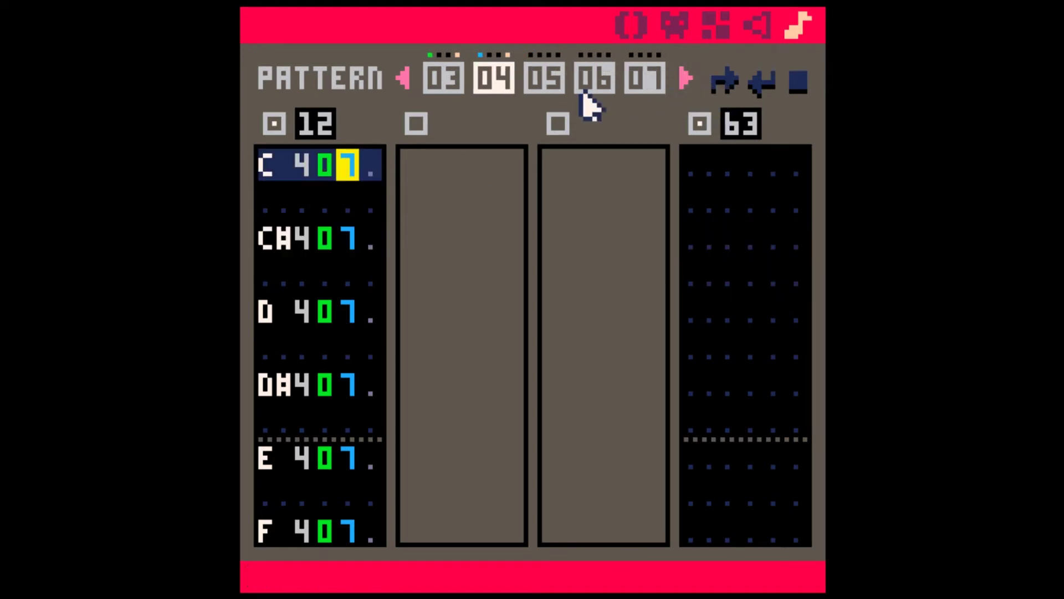
- Copy pattern 04 into pattern 05 with sound 13, then select pattern 04's final B4 row
key("ctrl+c")
left_click(545, 84)
key("ctrl+v")
left_click(333, 125)
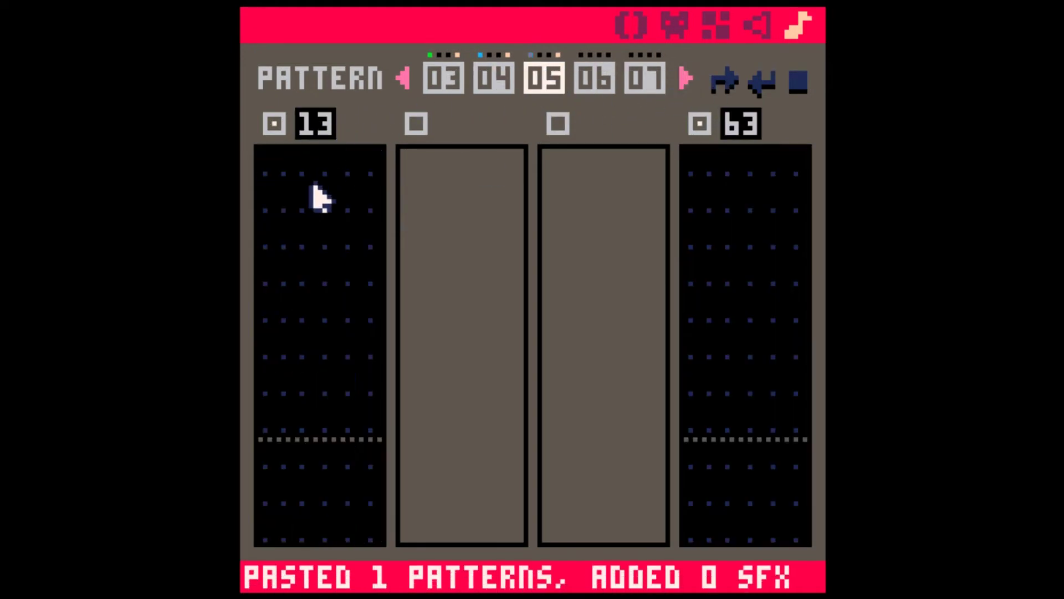
left_click(494, 79)
scroll(333, 435, "down", 3)
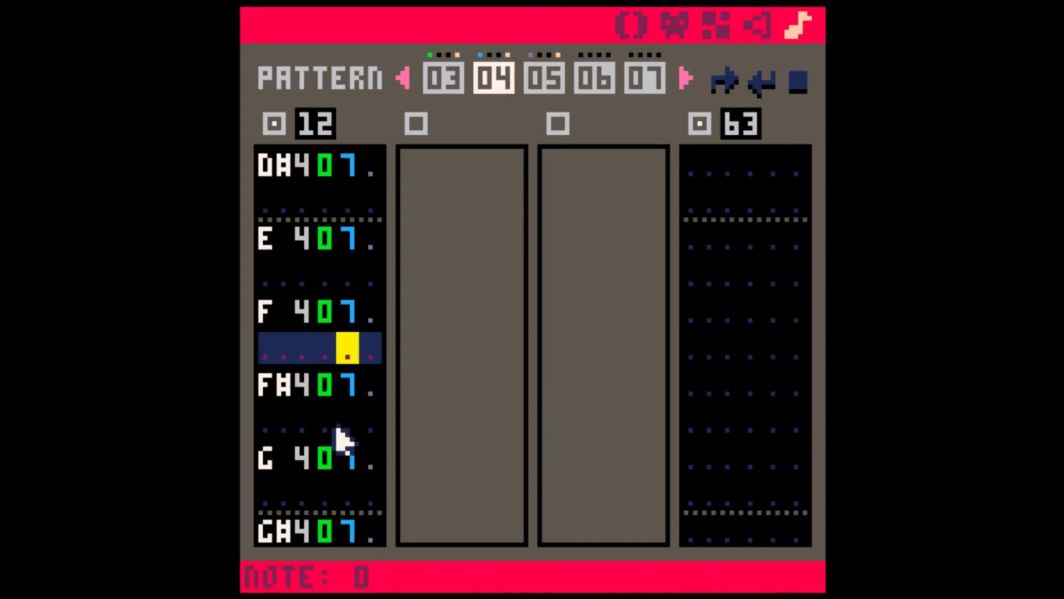
scroll(337, 435, "down", 4)
scroll(282, 366, "down", 2)
left_click_drag(278, 364, 364, 352)
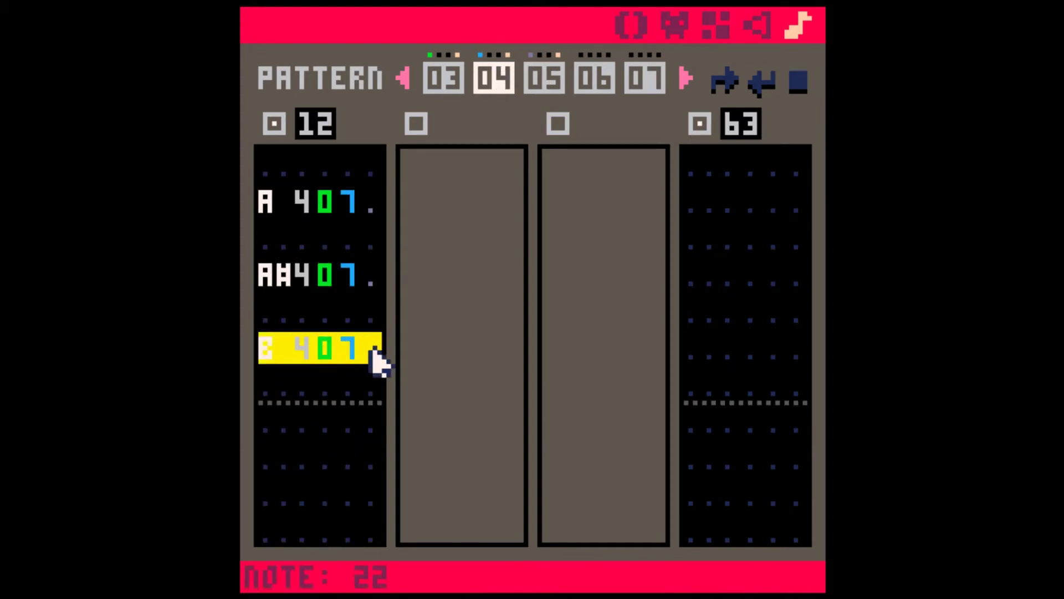
left_click_drag(286, 357, 368, 359)
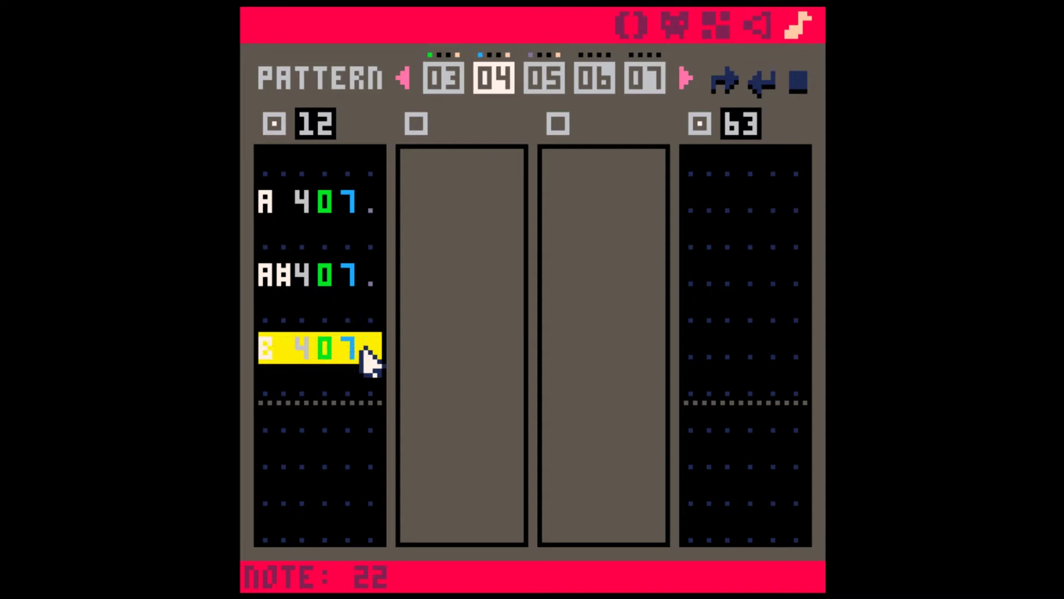
scroll(342, 309, "up", 10)
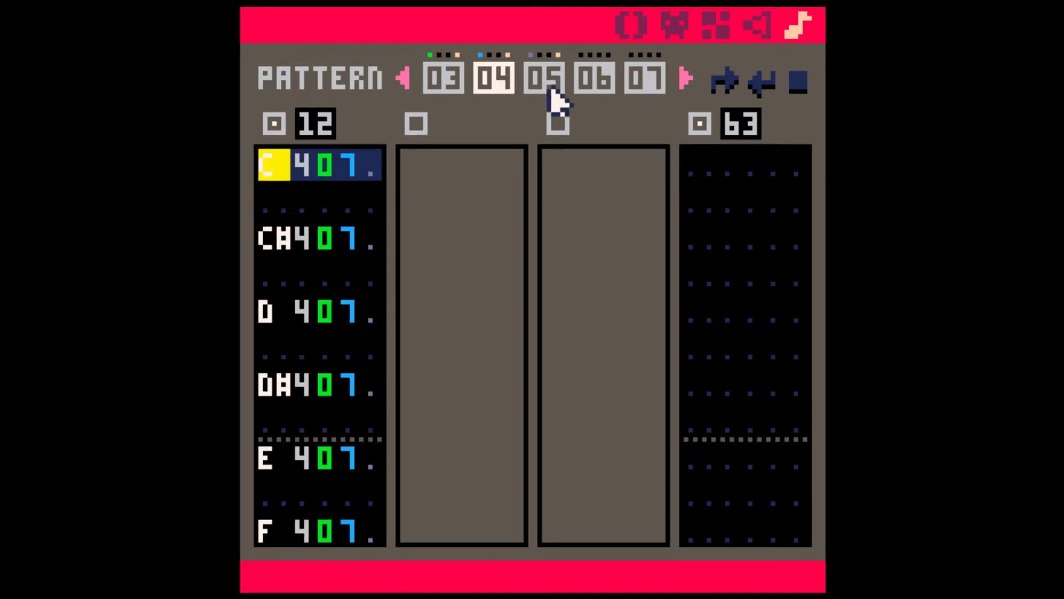
- Give sound 01 a single C3 note with loop end 01
left_click(756, 29)
left_click(269, 70)
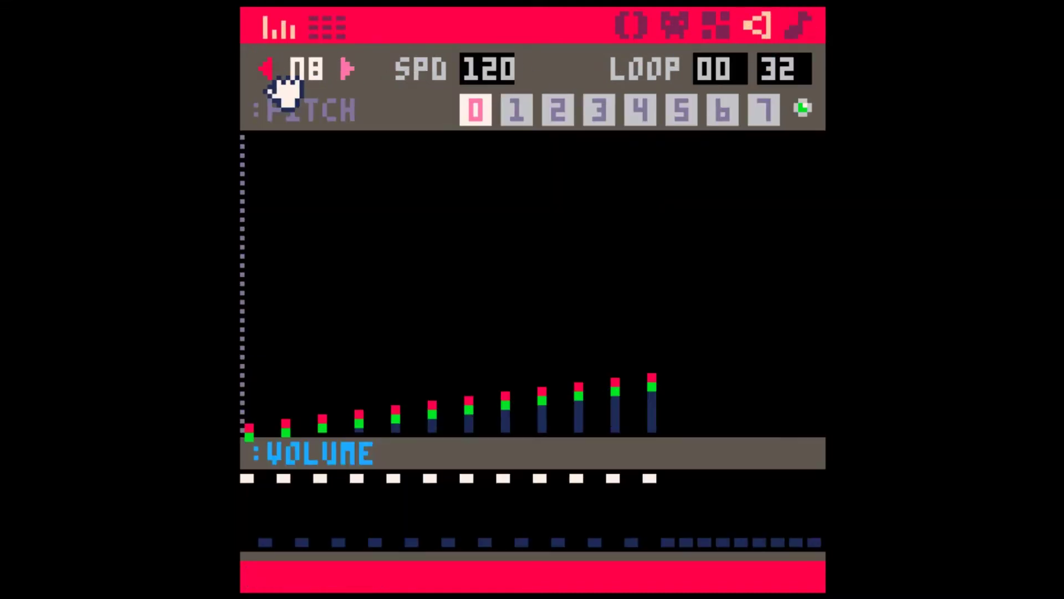
left_click(348, 70)
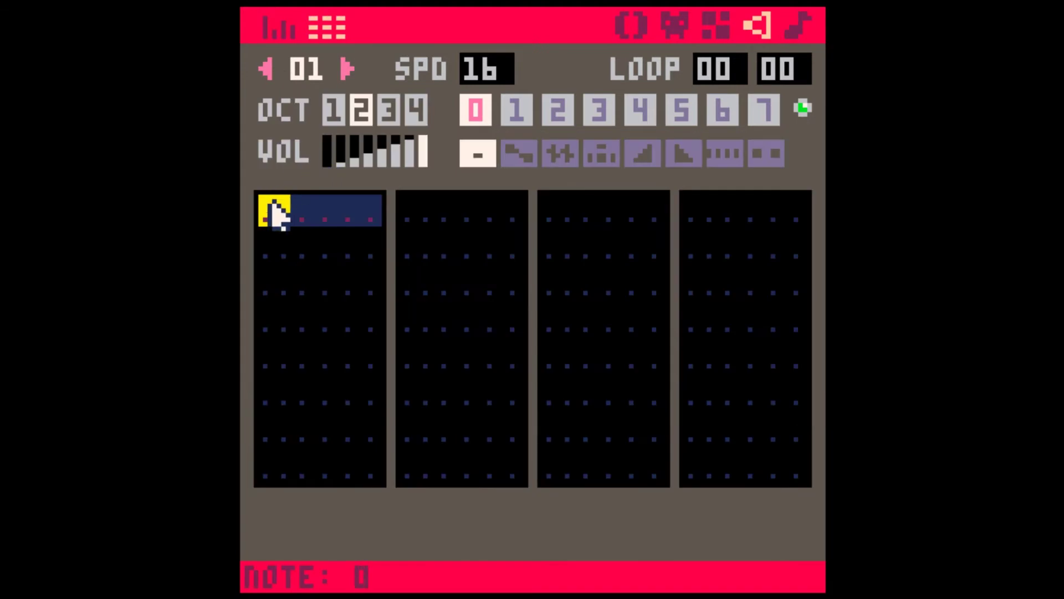
key("z")
left_click(301, 211)
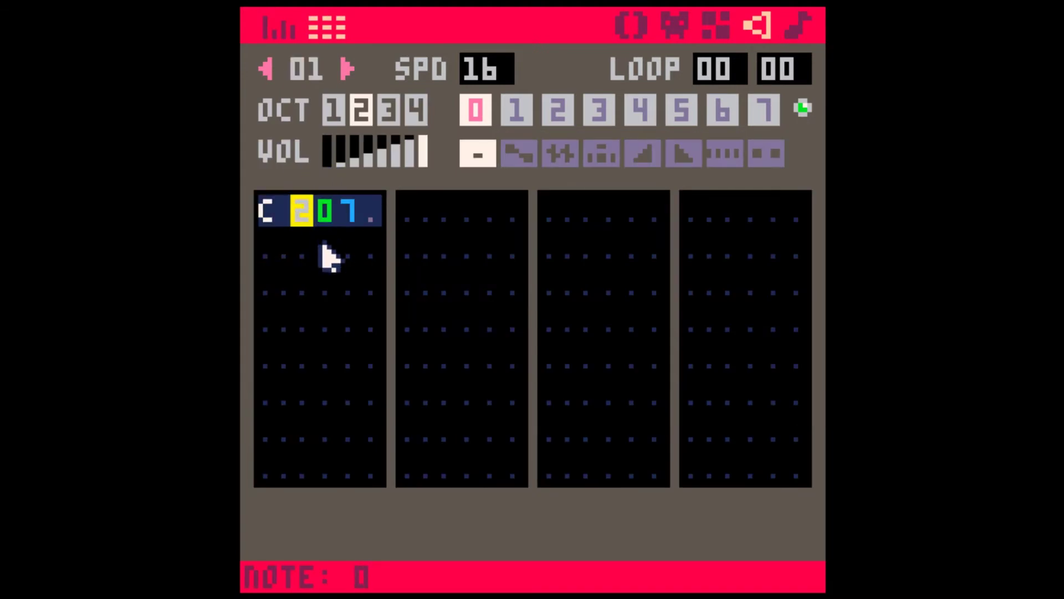
key("4")
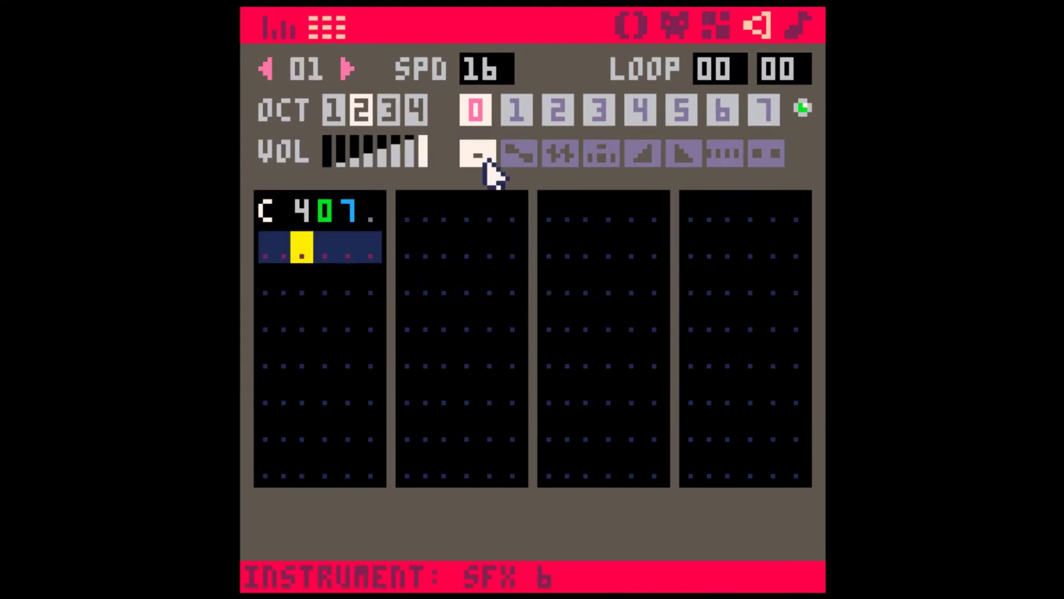
left_click(316, 215)
key("3")
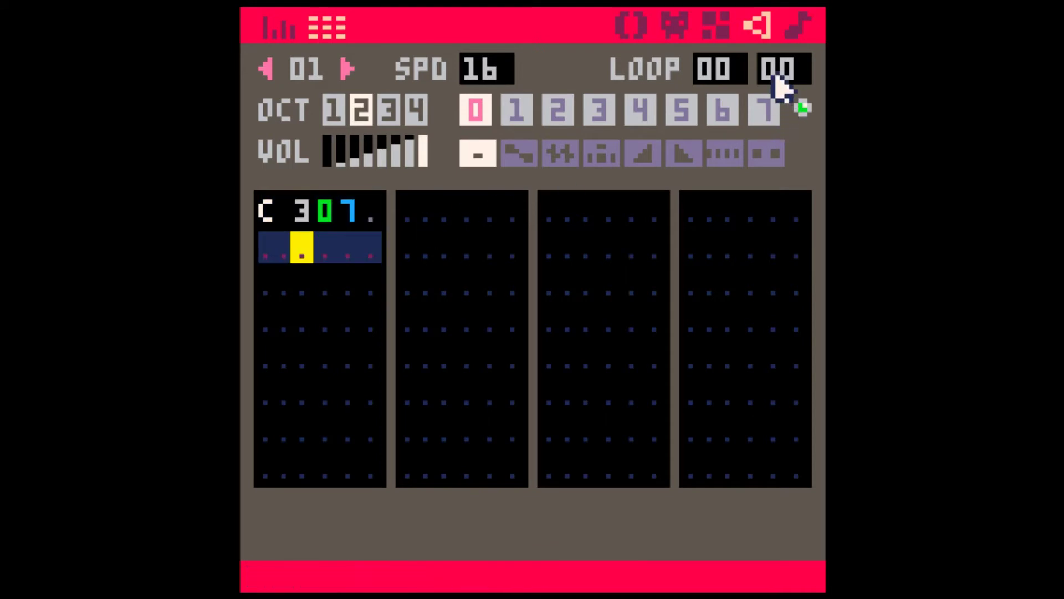
left_click(776, 76)
- Copy sound 12's 23 notes from pattern 04 and paste them into sound 13 in pattern 05
left_click(797, 26)
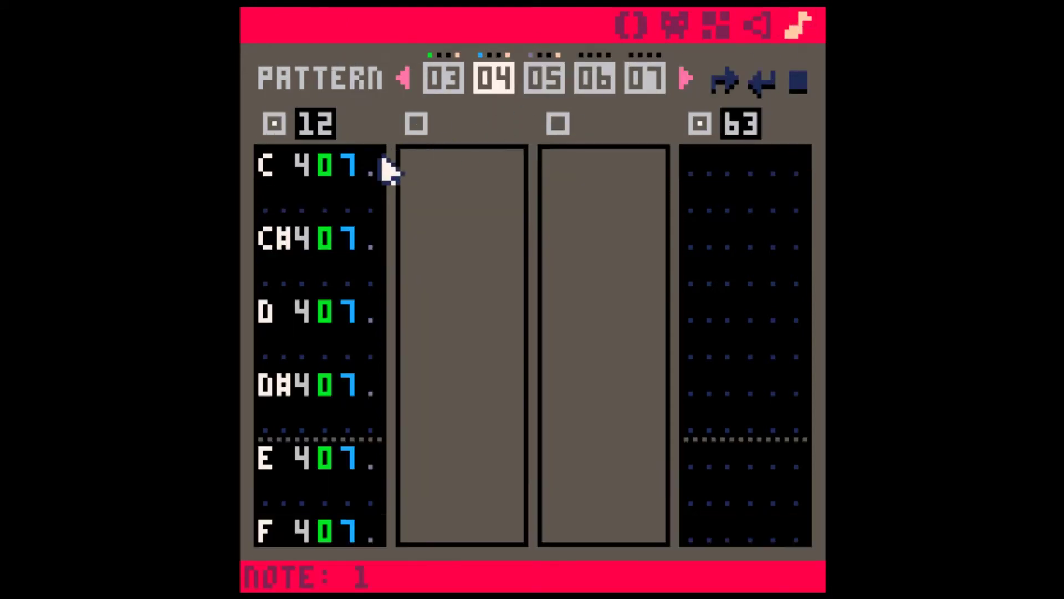
left_click(544, 79)
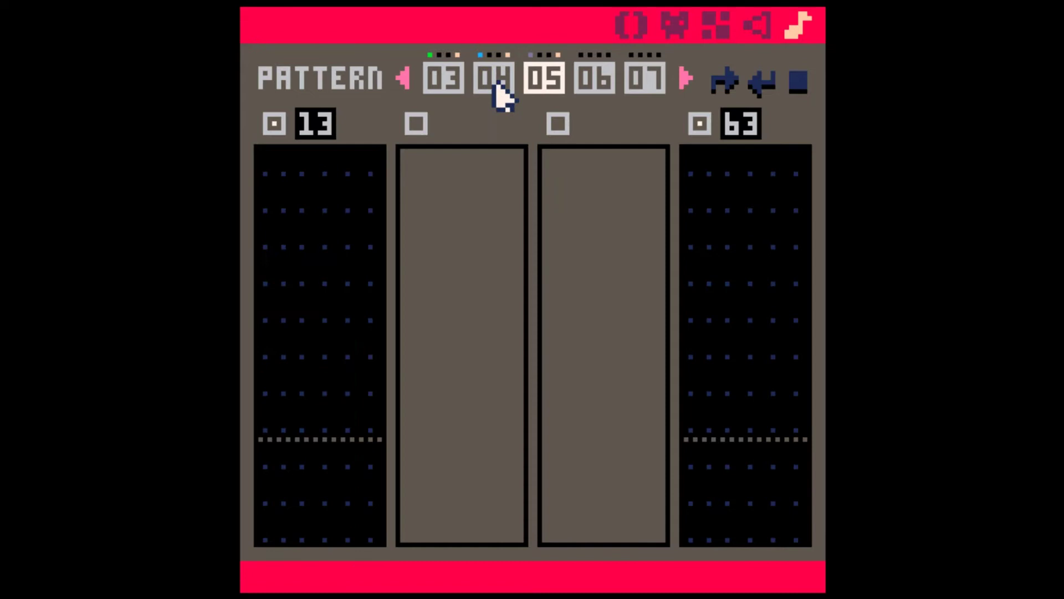
left_click(498, 84)
left_click(280, 171)
key("space")
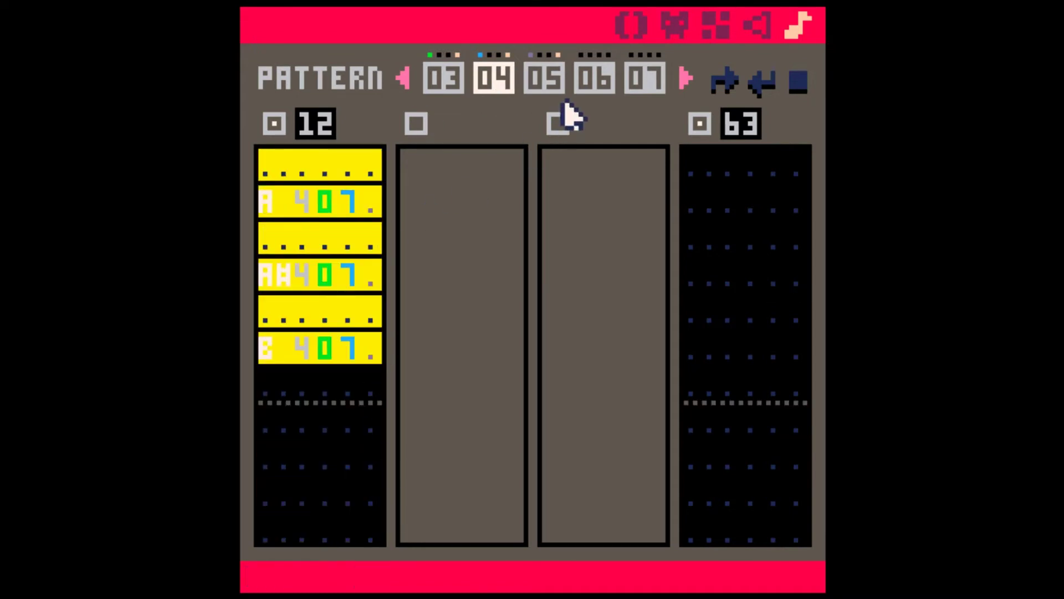
key("ctrl+c")
left_click(549, 84)
left_click(269, 165)
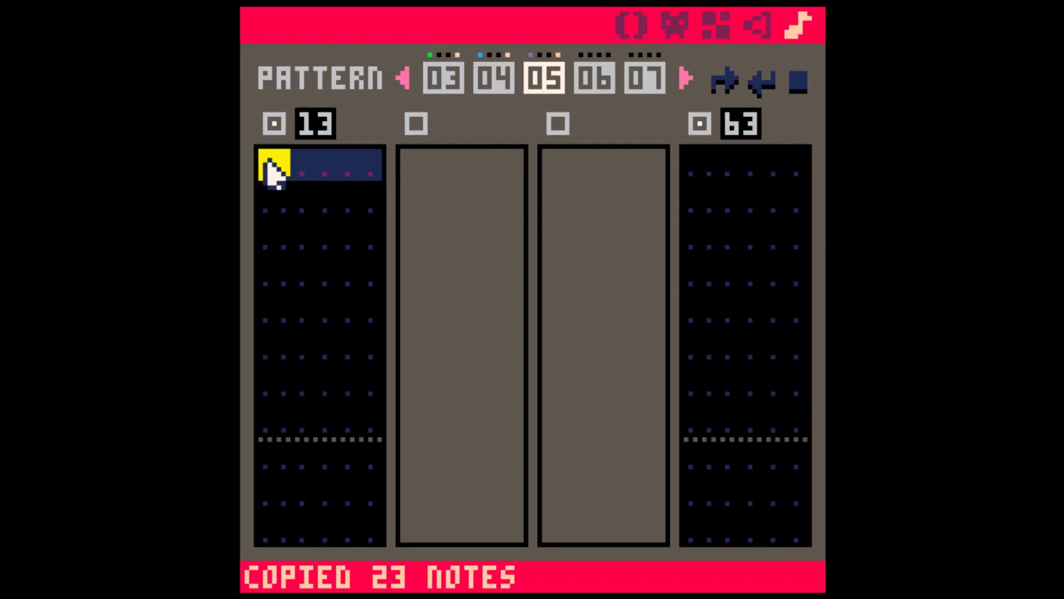
key("ctrl+v")
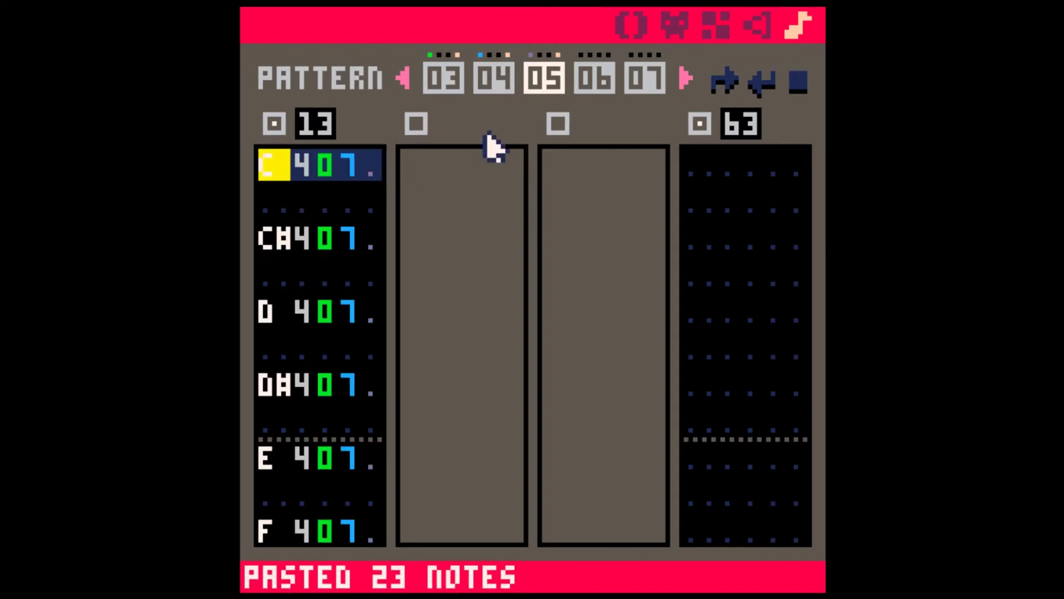
- Give SFX 13 instrument 1, speed 120 and a loop ending at 32
left_click(756, 26)
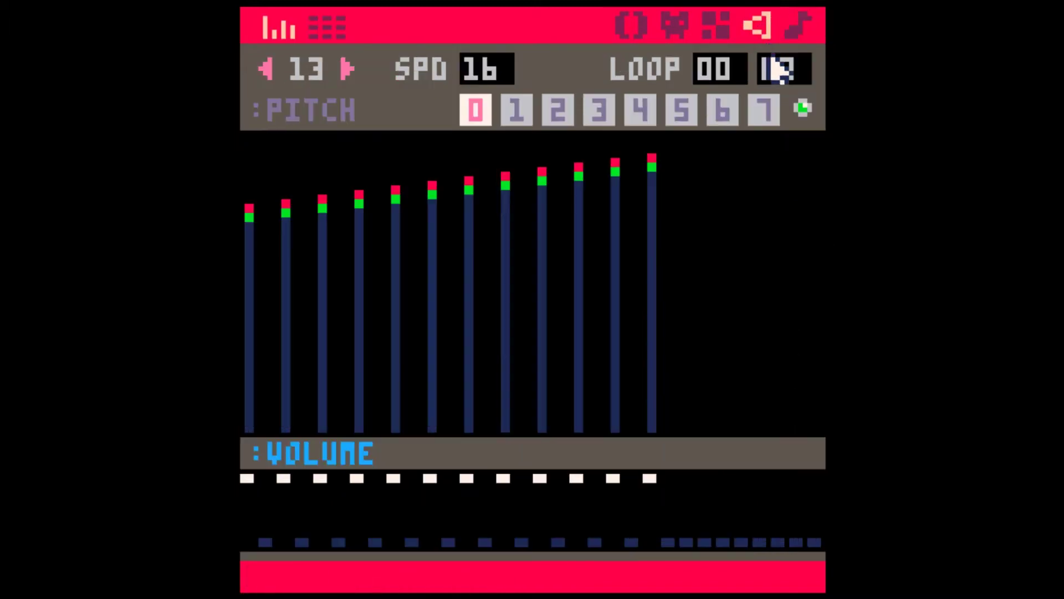
left_click(803, 112)
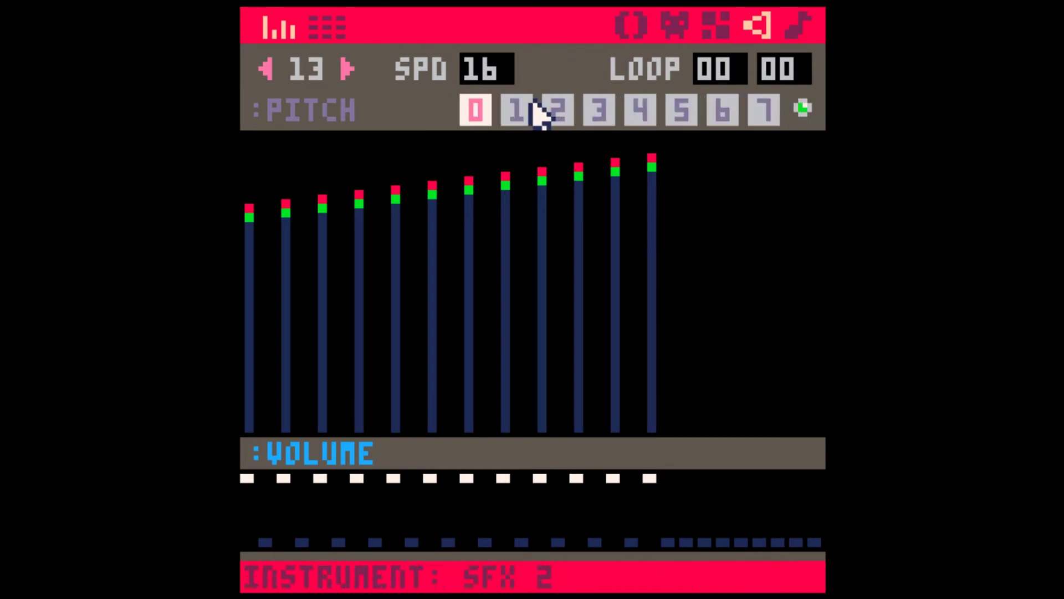
left_click(515, 111)
key("Tab")
key("space")
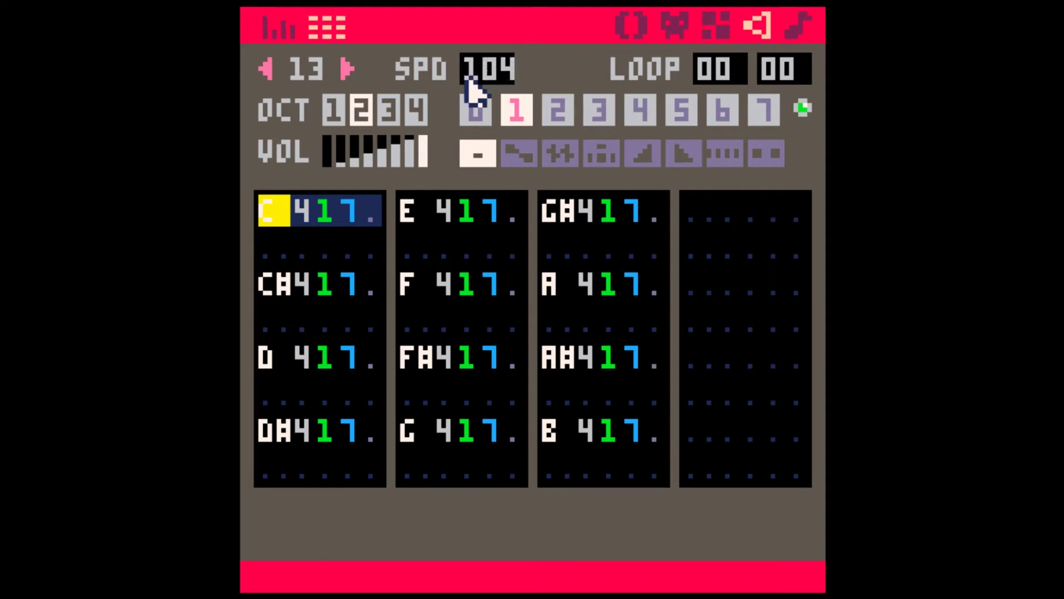
left_click_drag(474, 84, 486, 81)
left_click_drag(741, 78, 767, 76)
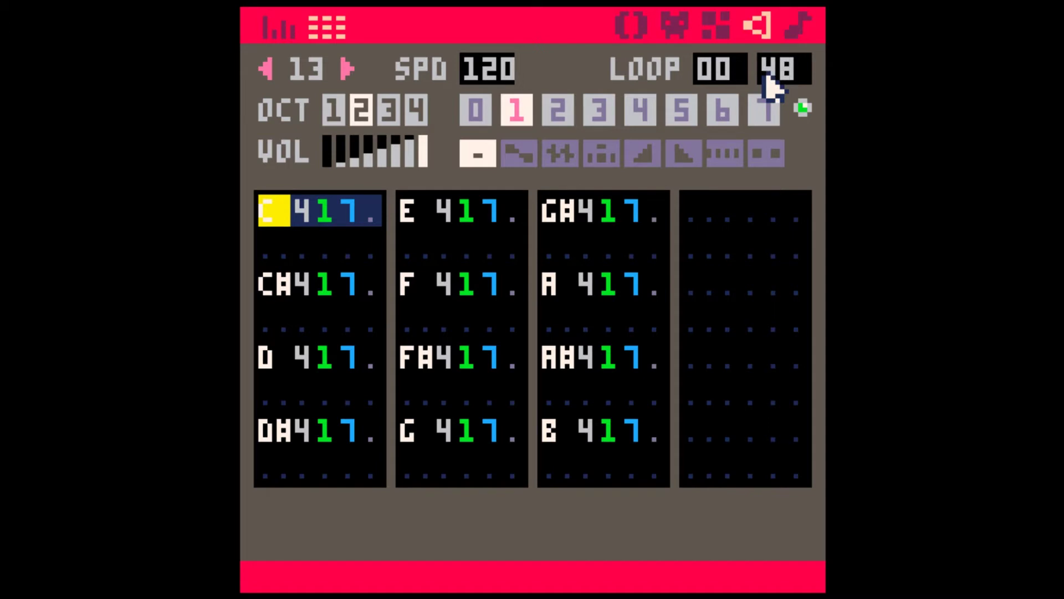
left_click_drag(774, 79, 487, 90)
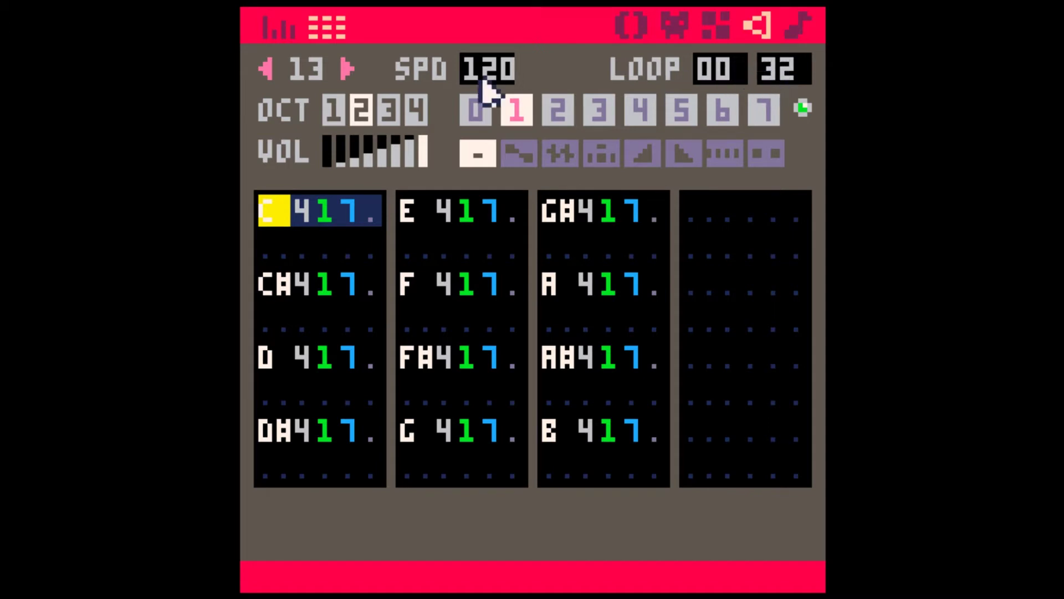
- Select all 24 notes of SFX 13 and transpose them down an octave
left_click(268, 70)
left_click(330, 238)
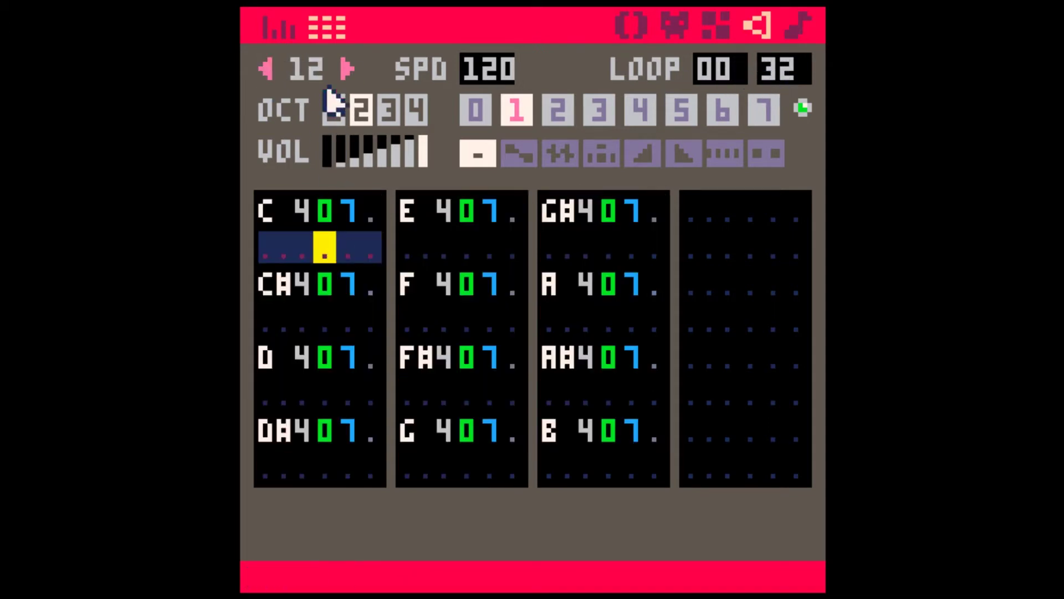
left_click(347, 69)
left_click(271, 213)
left_click(650, 476, "shift")
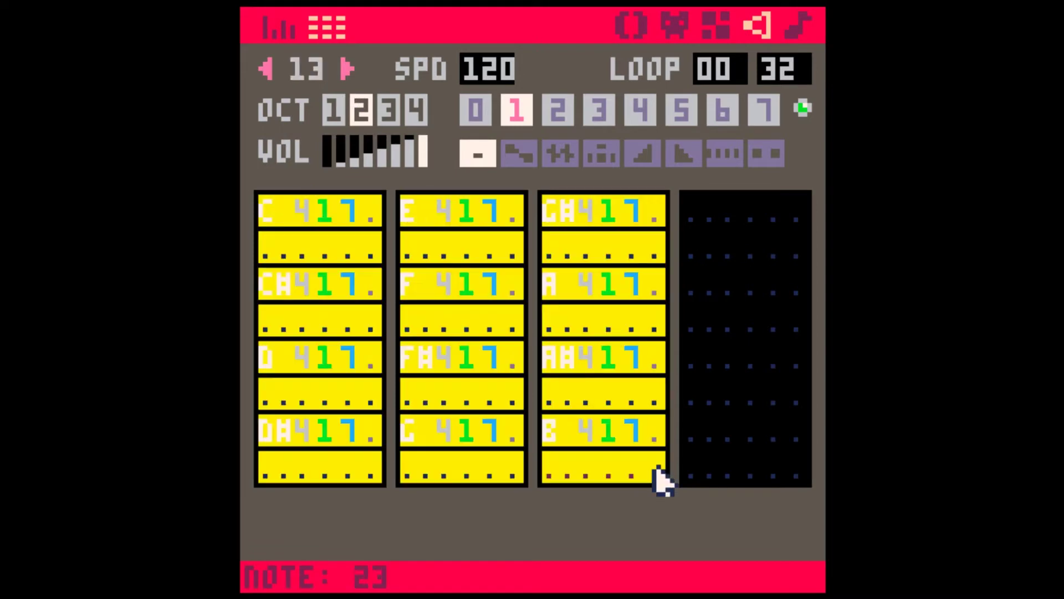
key("shift+minus")
- Compare SFX 13 with the earlier sound effects, ending on empty SFX 14
left_click(268, 70)
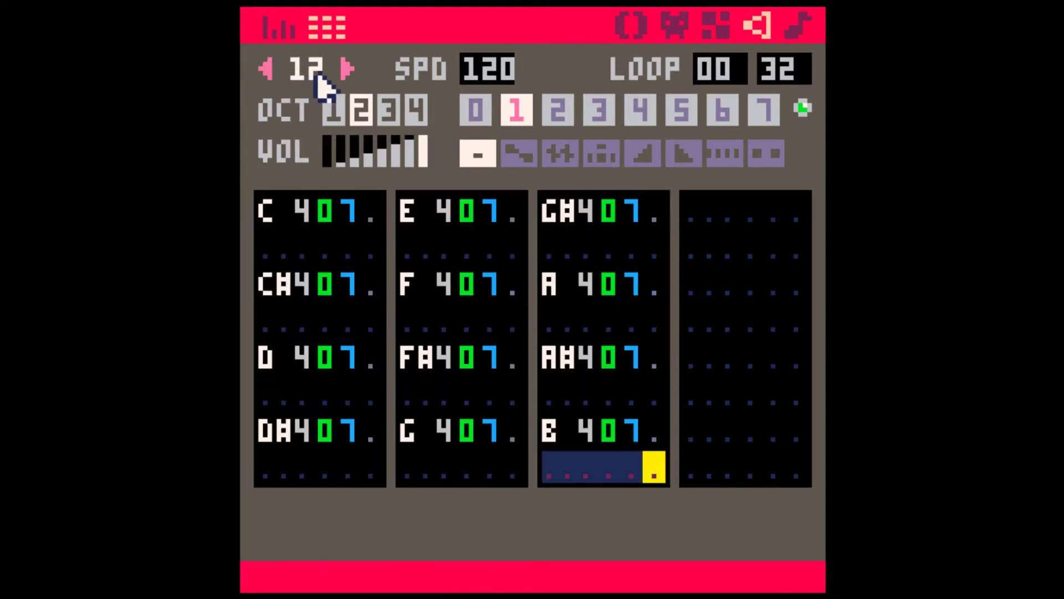
left_click(346, 69)
left_click(267, 70)
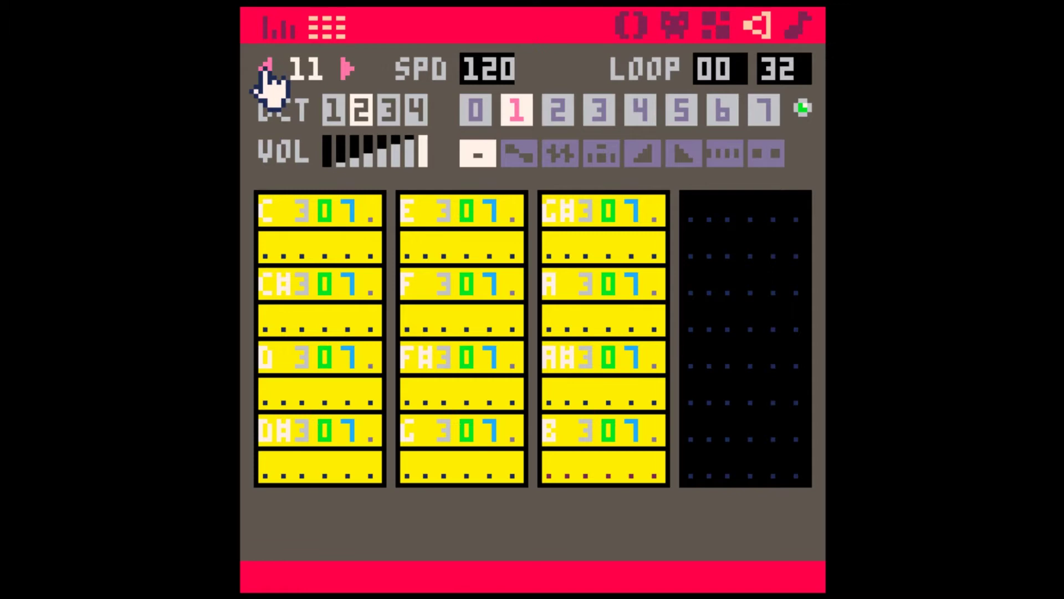
left_click(266, 70)
key("Tab")
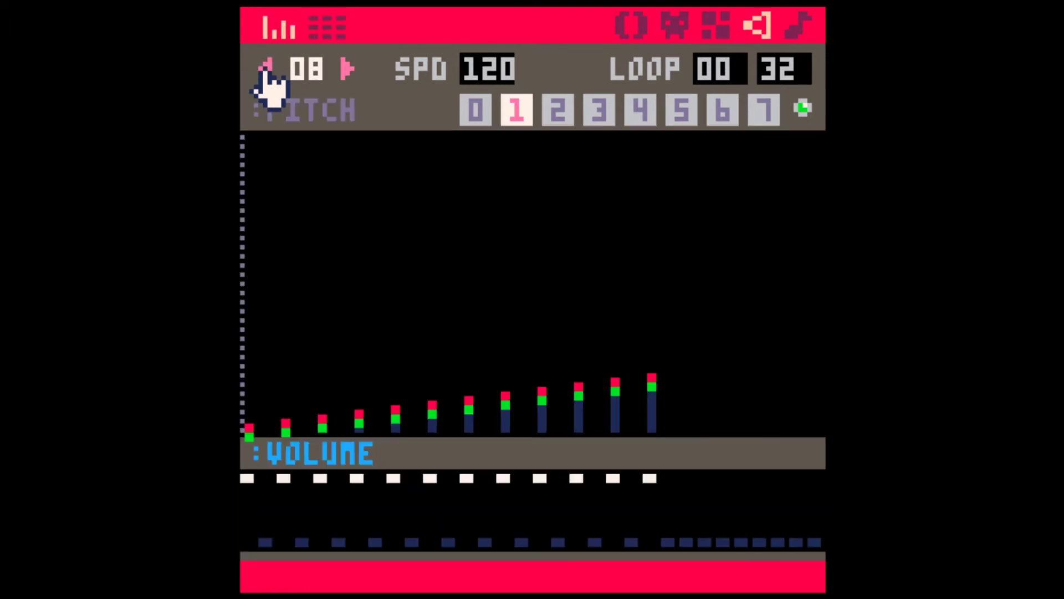
key("Tab")
key("plus")
key("plus")
key("plus")
key("plus")
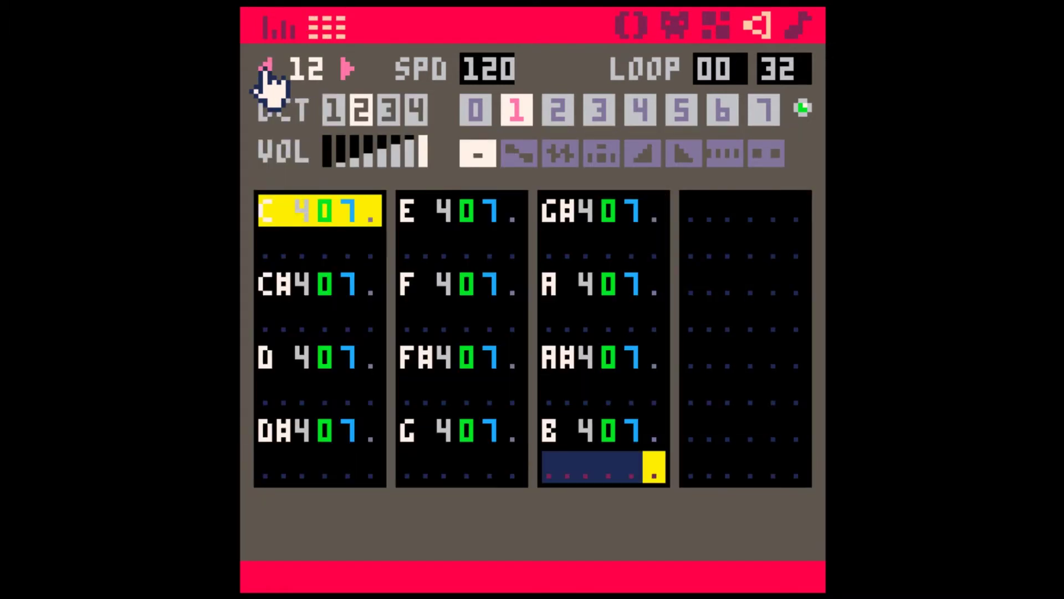
key("plus")
key("plus")
key("Tab")
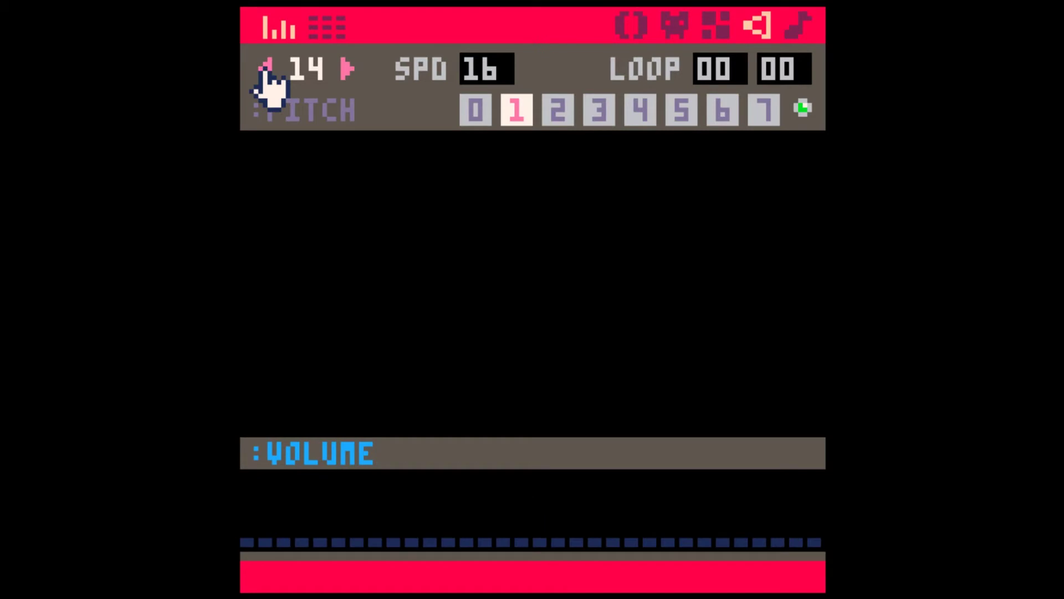
- Copy SFX 13 into SFX 14 and transpose all its notes up an octave
key("Tab")
left_click(266, 69)
key("ctrl+c")
key("plus")
key("Tab")
key("Tab")
key("ctrl+v")
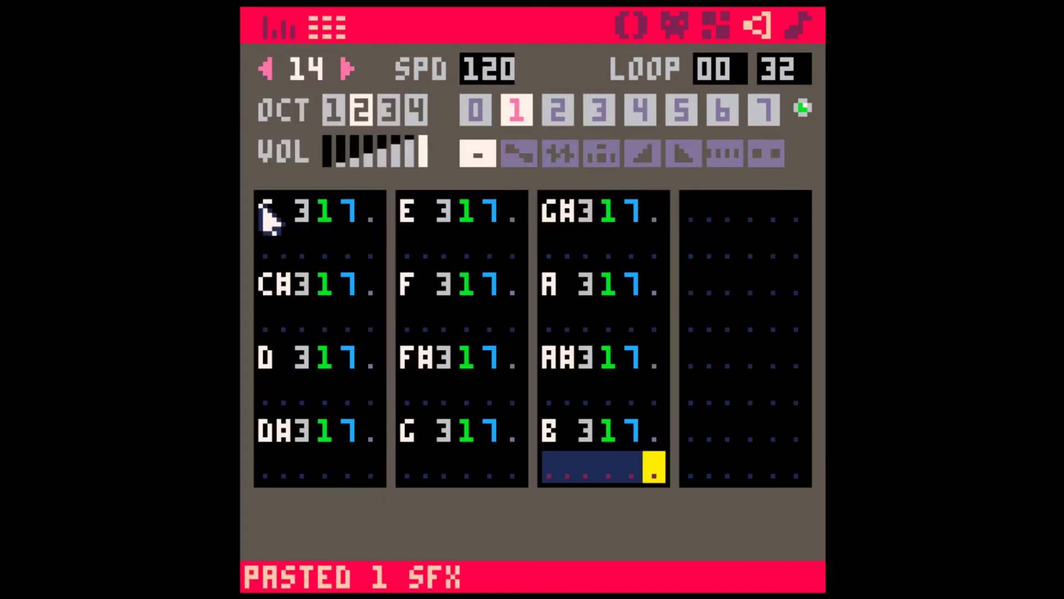
left_click(266, 213)
left_click(666, 481, "shift")
key("shift+Up")
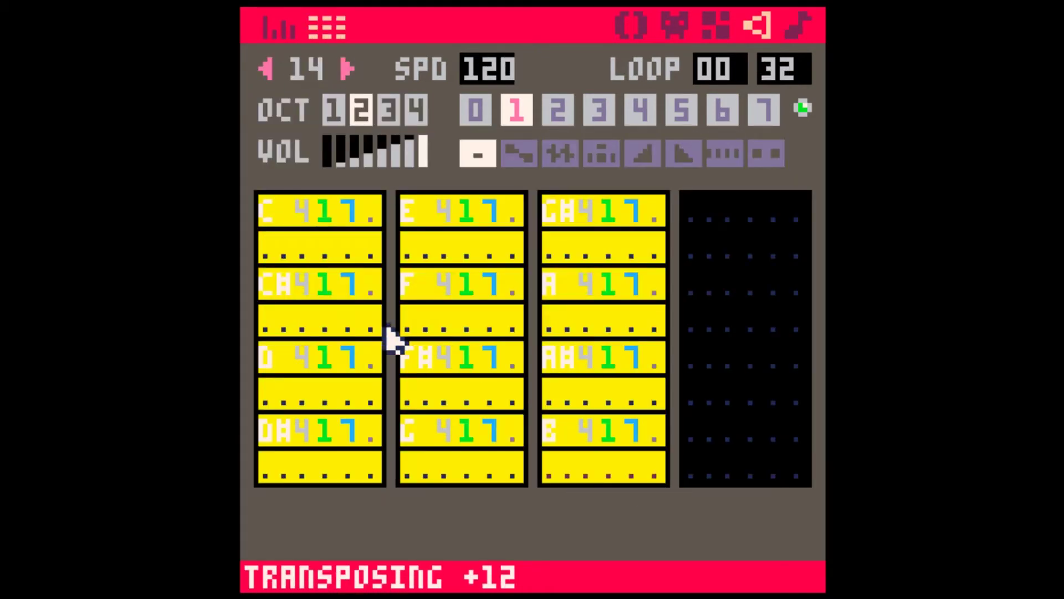
- Copy SFX 14 into SFX 15 and set every note to instrument 2
left_click(267, 70)
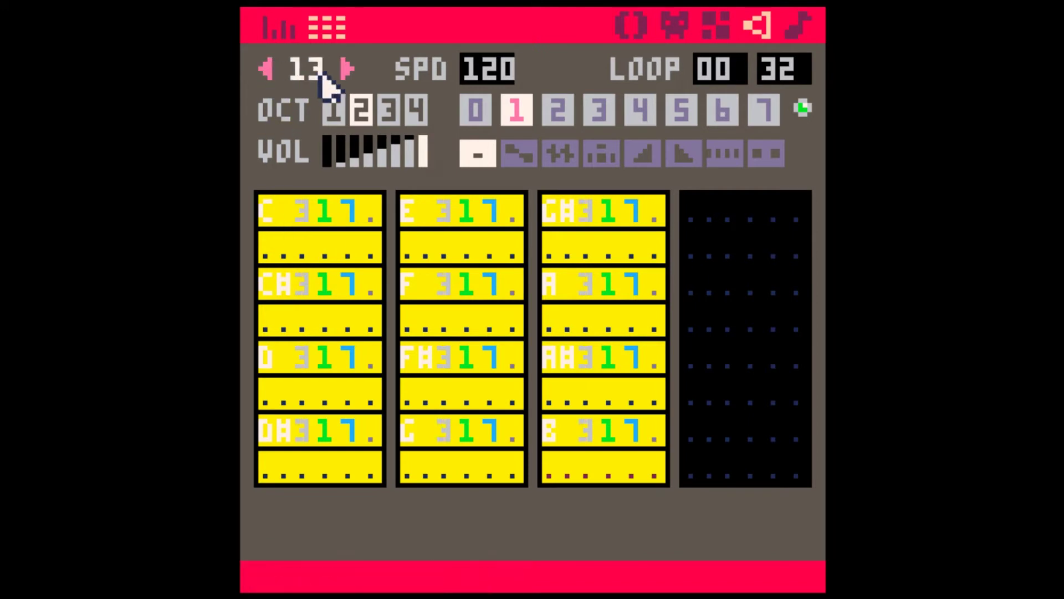
left_click(348, 70)
key("ctrl+c")
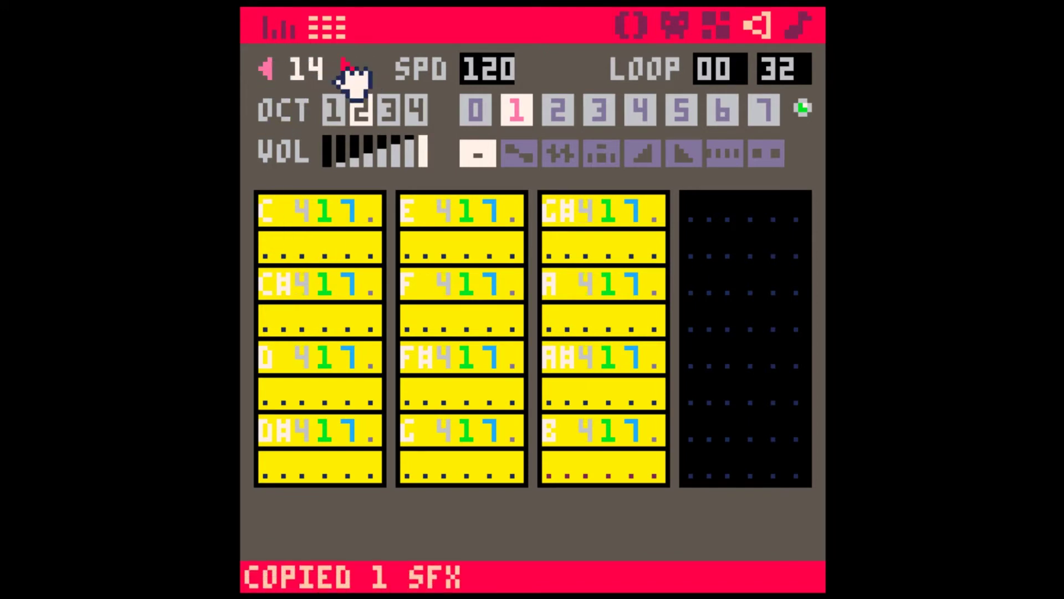
left_click(347, 70)
key("ctrl+v")
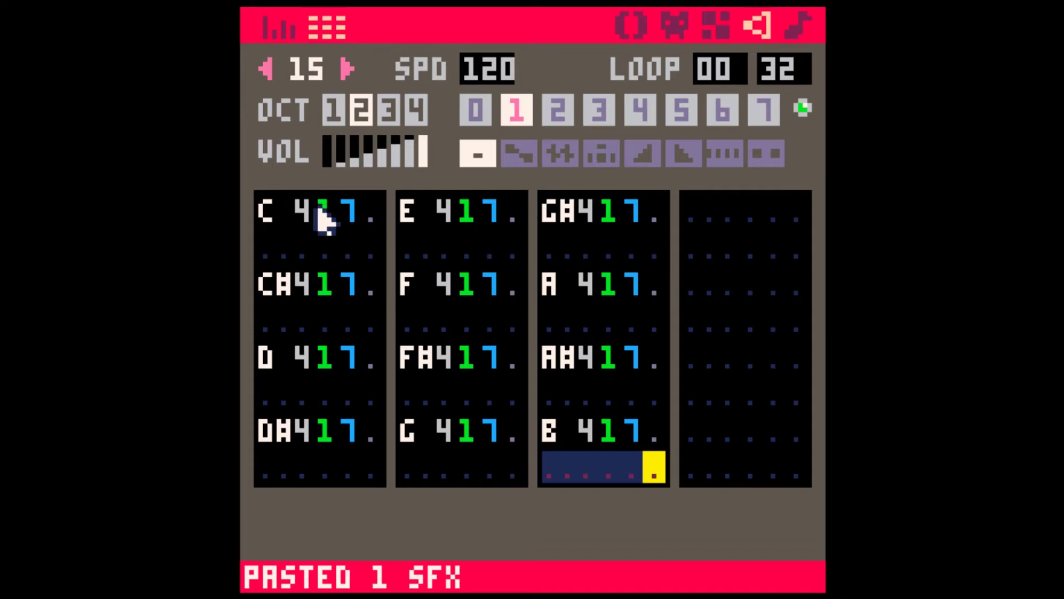
left_click(560, 117)
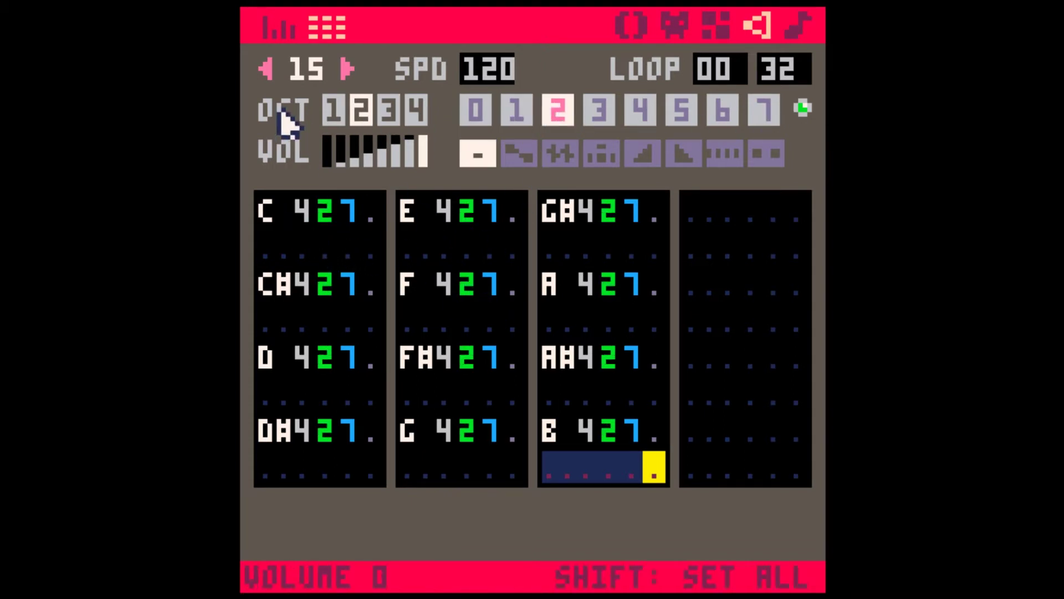
- Copy SFX 01 into SFX 02, raise its note to C5 on instrument 2
left_click(264, 73)
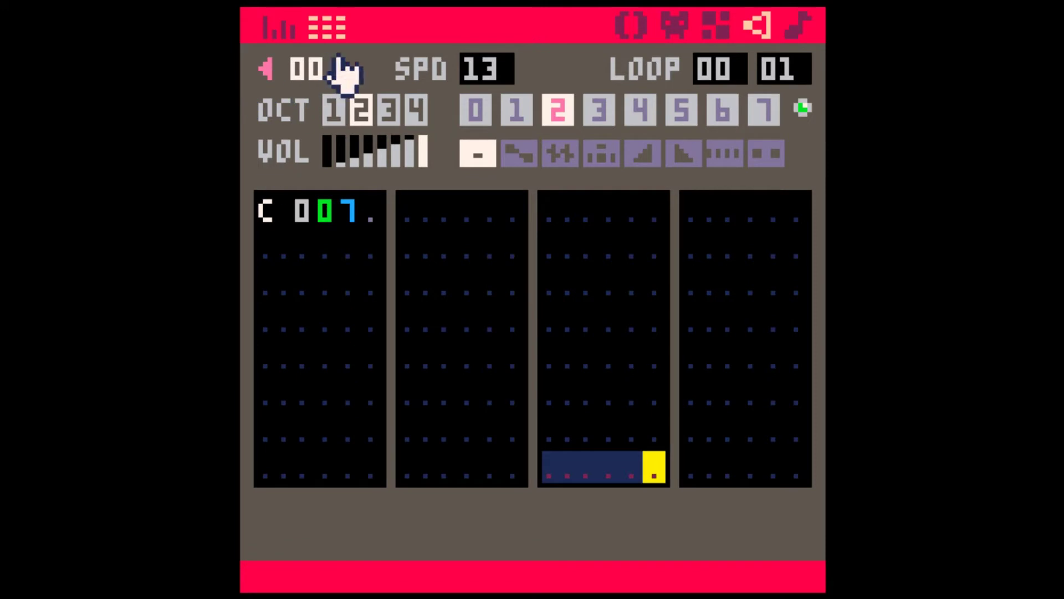
key("ctrl+c")
left_click(347, 70)
key("ctrl+v")
left_click(308, 222)
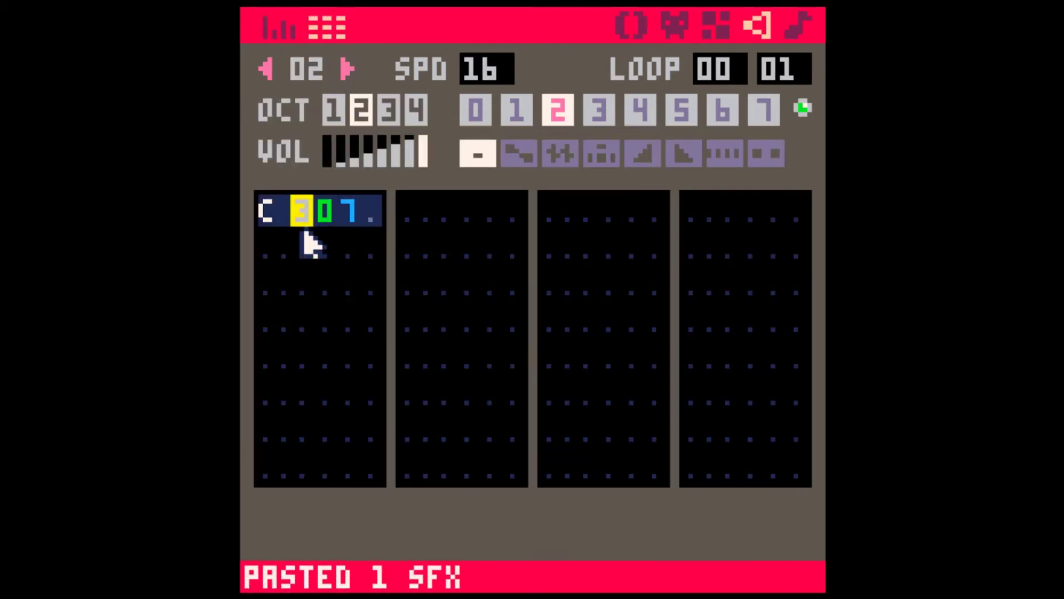
key("5")
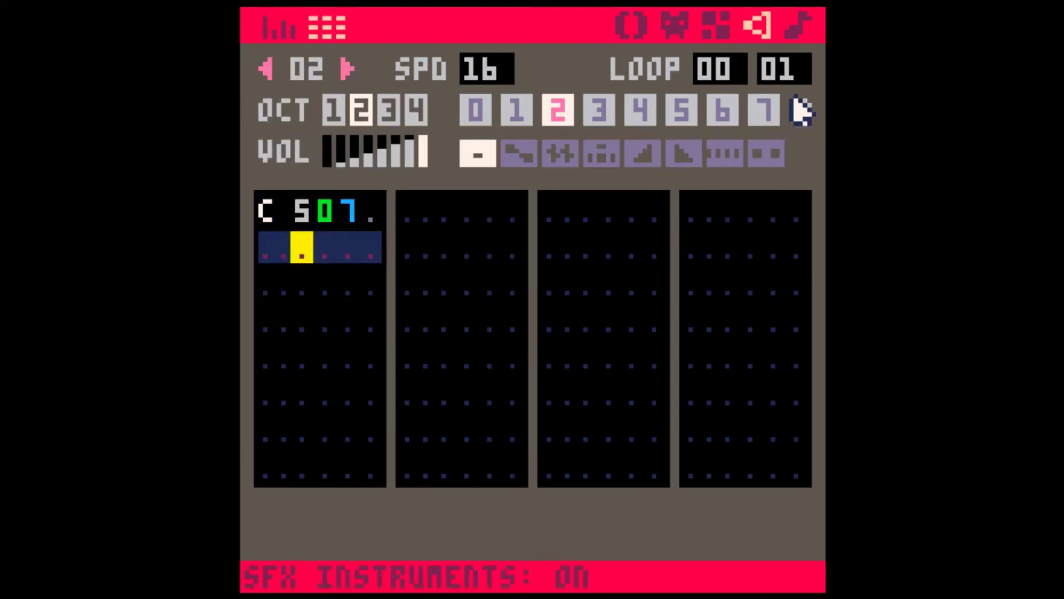
key("space")
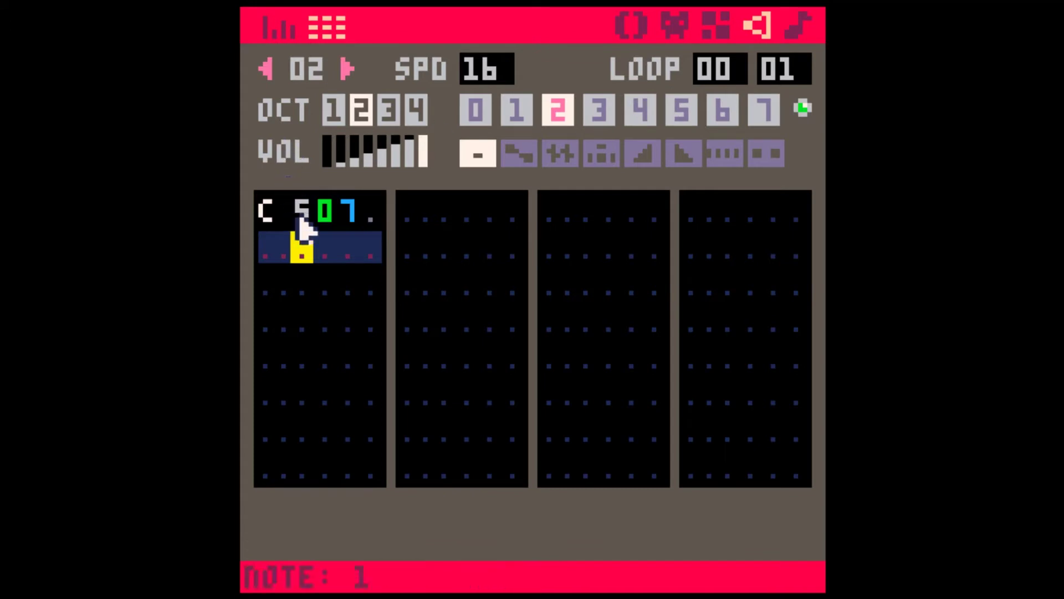
left_click(549, 114)
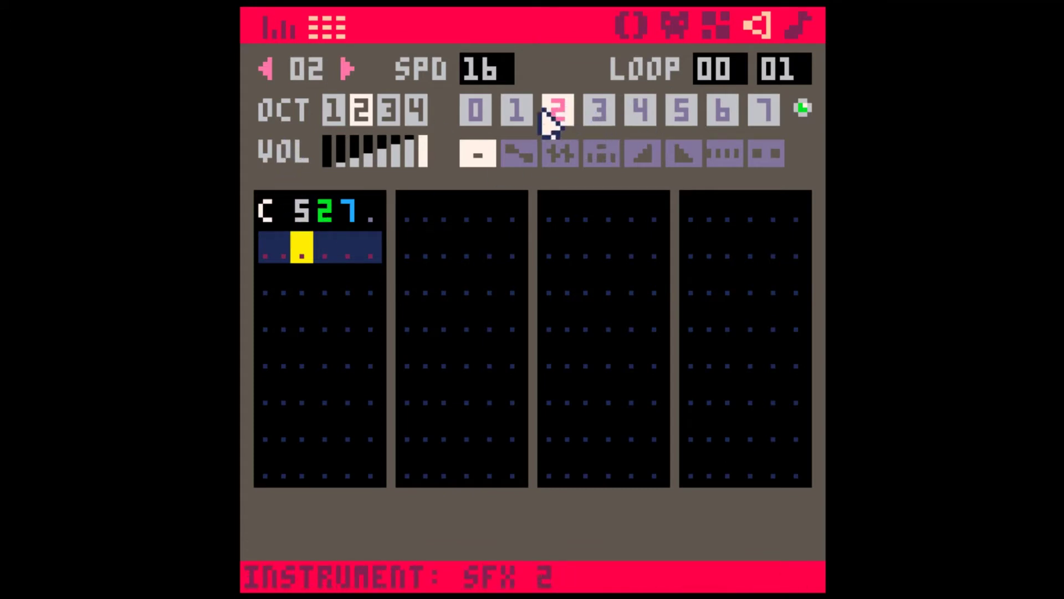
- Switch SFX 02 to the plain triangle waveform and compare with SFX 00 and 01
left_click(803, 109)
left_click(478, 108)
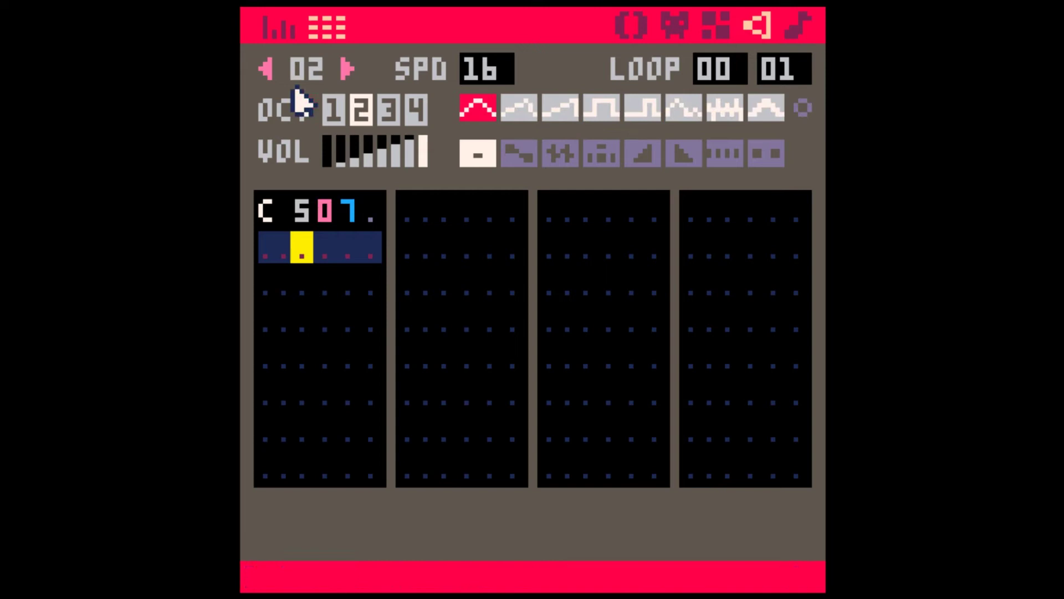
left_click(266, 68)
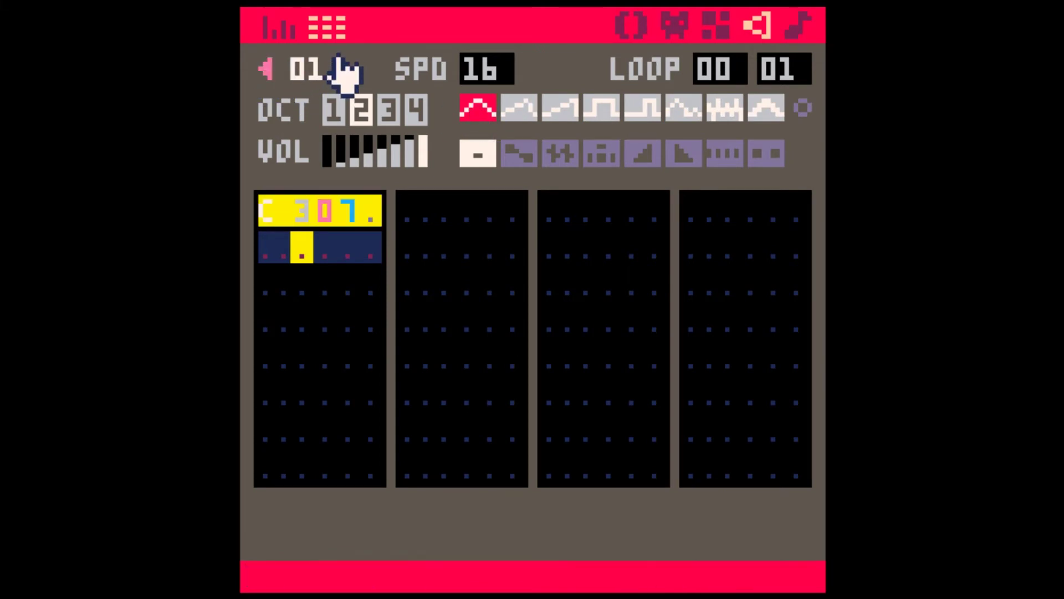
left_click(346, 69)
left_click(266, 70)
left_click(267, 70)
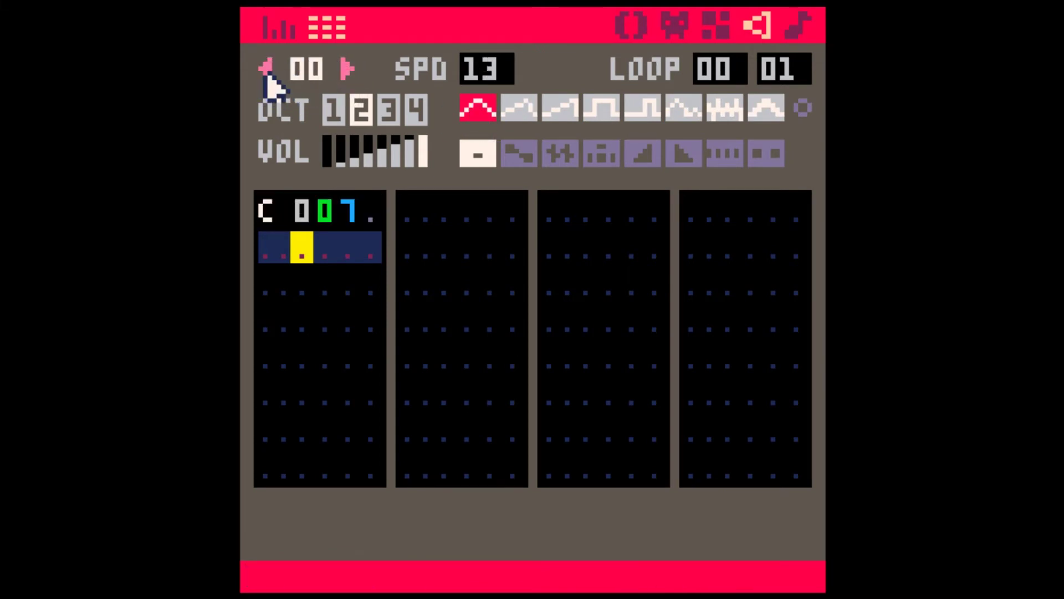
left_click(350, 68)
left_click(266, 69)
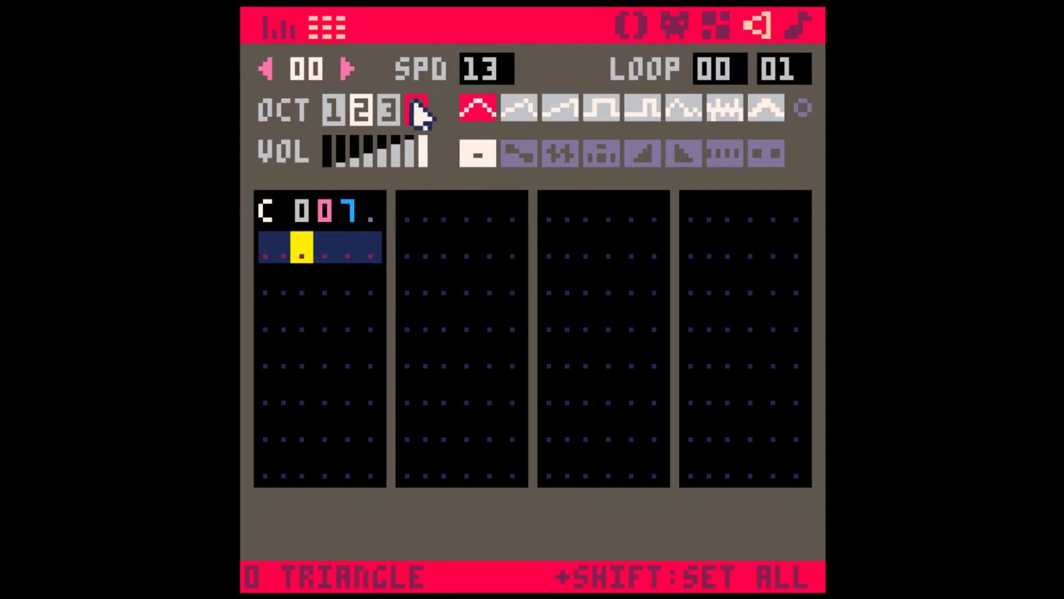
left_click(346, 68)
- Select all notes of SFX 15 and transpose them down an octave
left_click(268, 69)
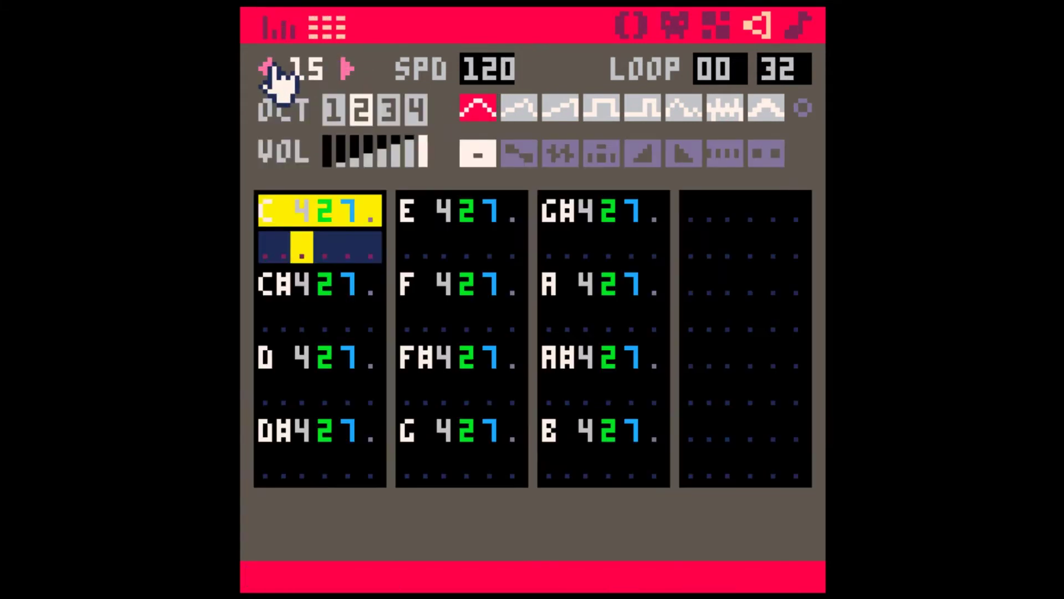
left_click(268, 69)
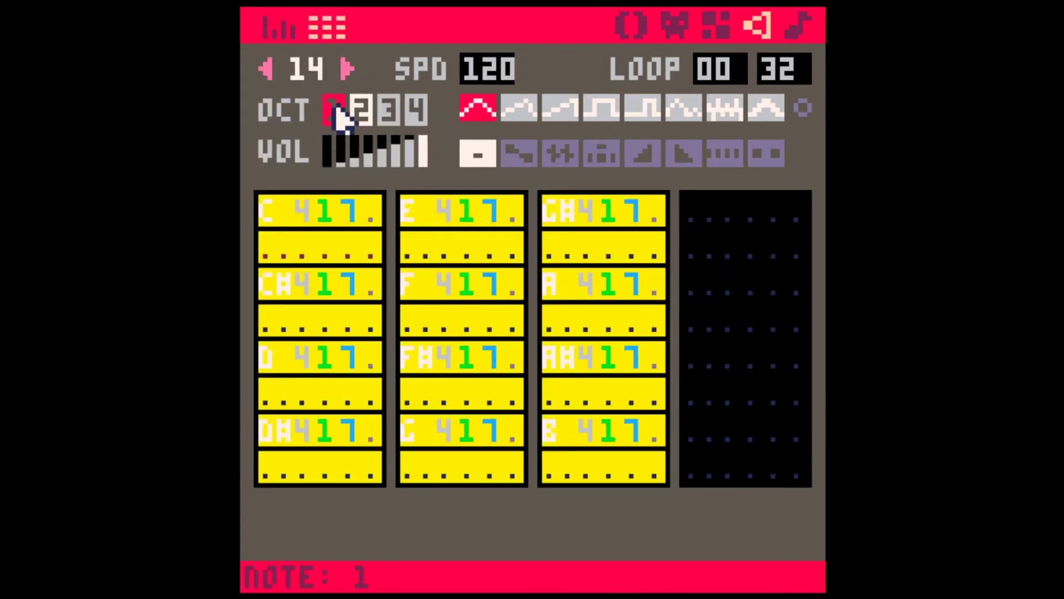
key("equal")
left_click(273, 209)
left_click(629, 475, "shift")
key("shift+minus")
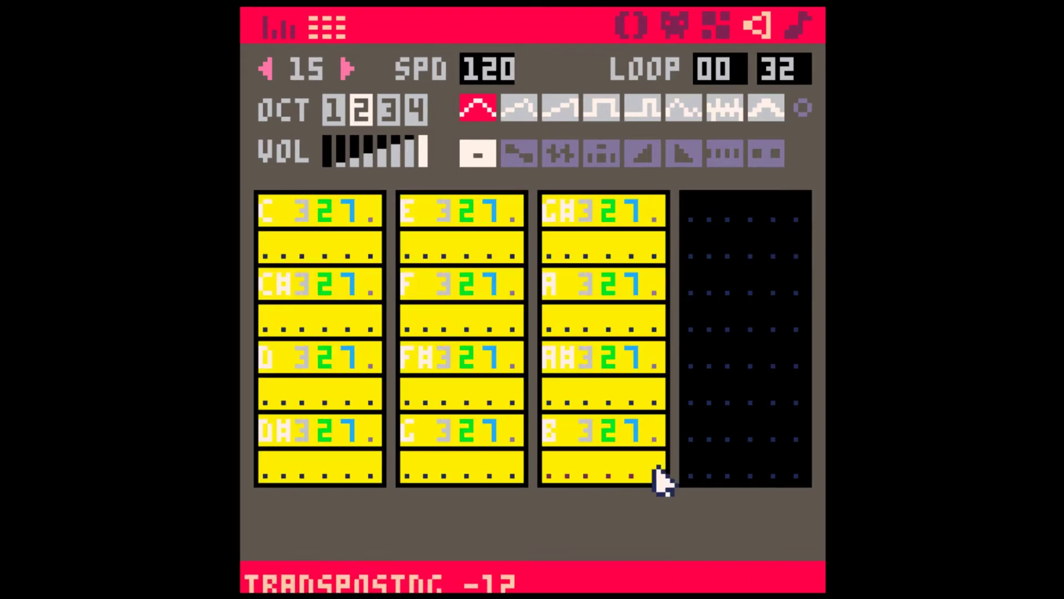
left_click(269, 68)
left_click(346, 69)
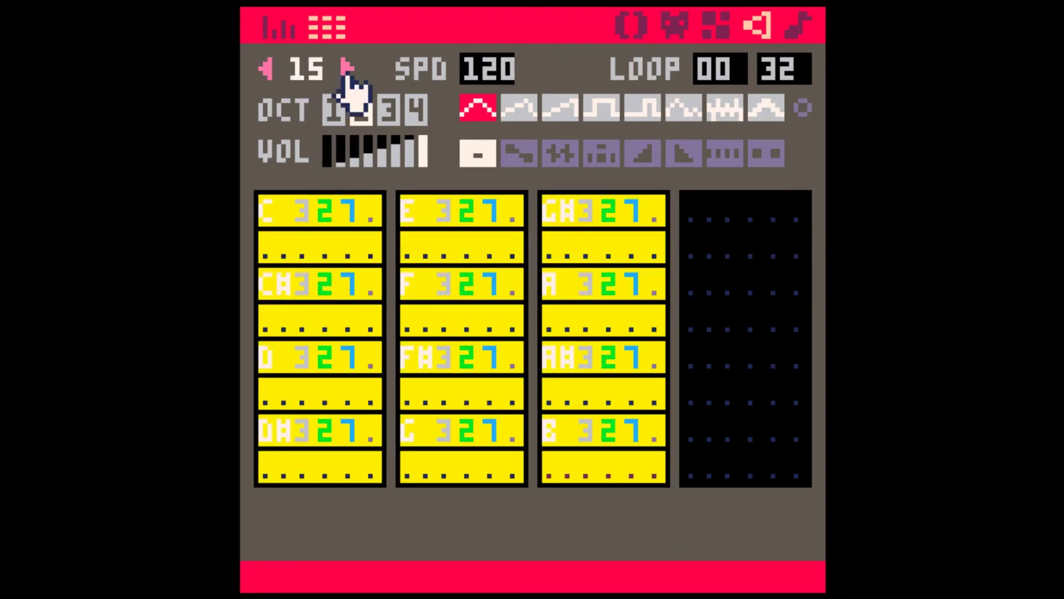
- Copy SFX 15 into SFX 16 and transpose the pasted notes up an octave
key("ctrl+c")
left_click(346, 69)
key("ctrl+v")
left_click(275, 211)
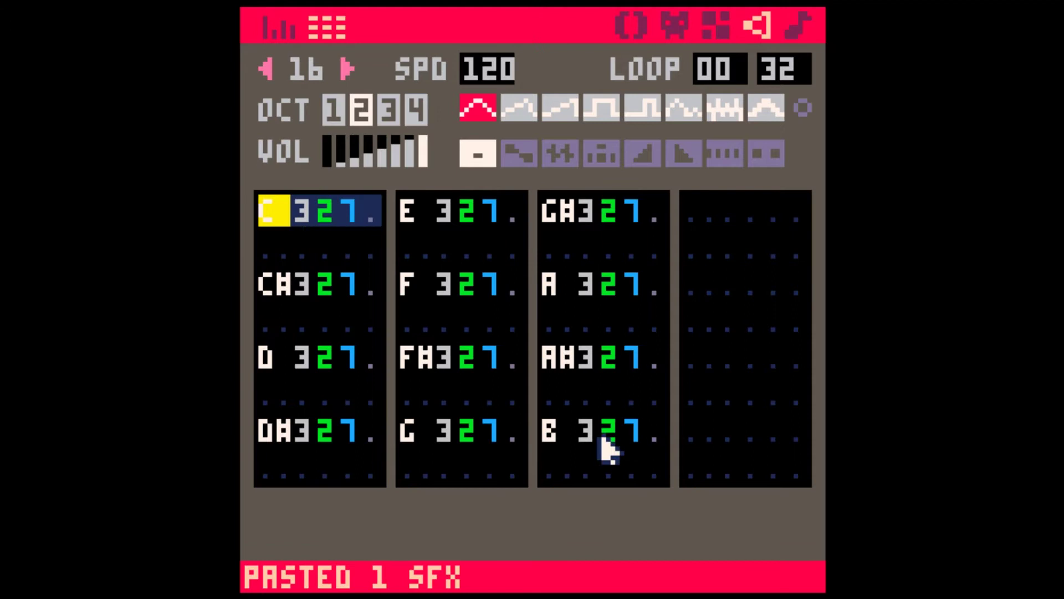
left_click(662, 475, "shift")
key("shift+equal")
left_click(619, 441)
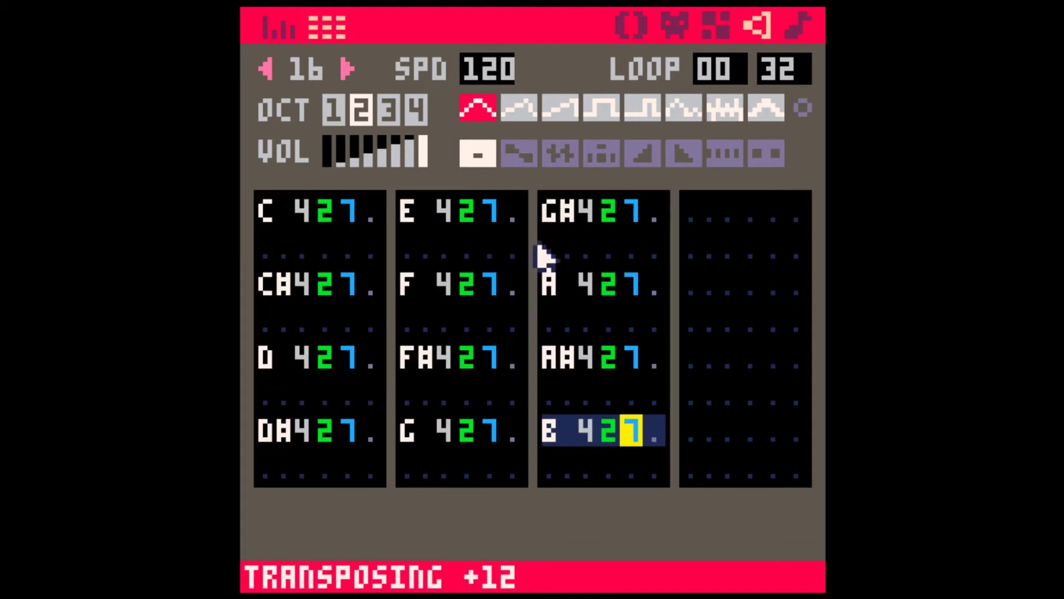
- Enter C4, C#4, D4 and D#4 in SFX 16's fourth column at octave 4
left_click(712, 225)
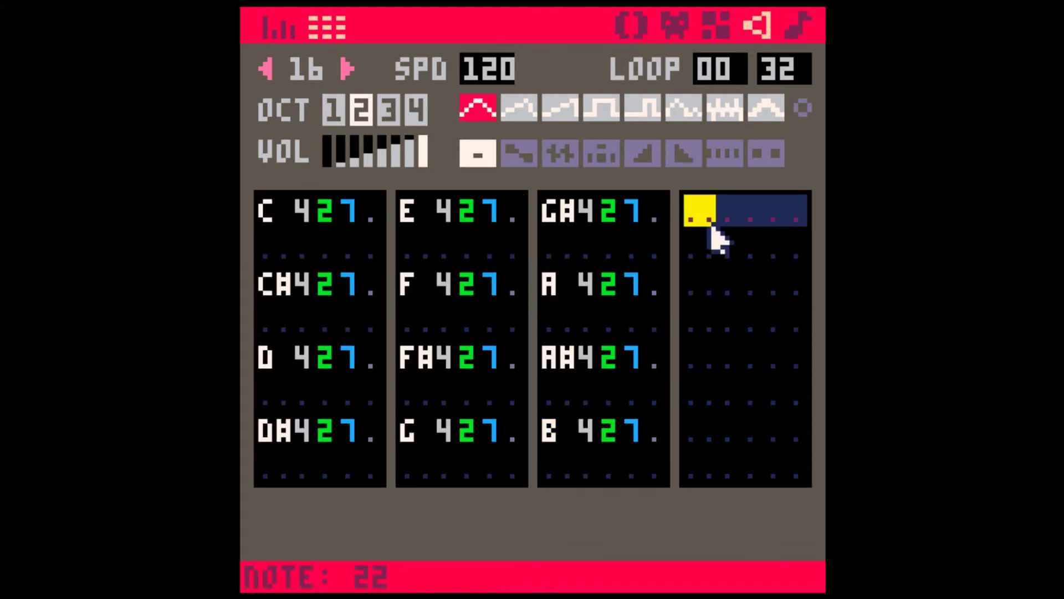
left_click(415, 108)
key("z")
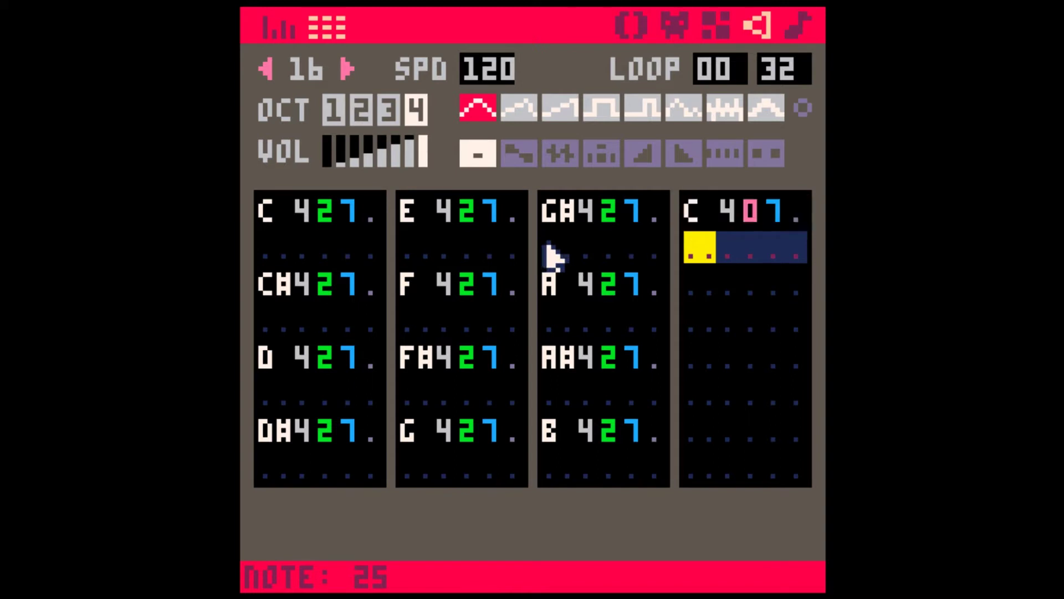
key("Down")
key("s")
key("Down")
key("x")
key("d")
key("Down")
- Move the D#4 note one row further down the fourth column
key("Up")
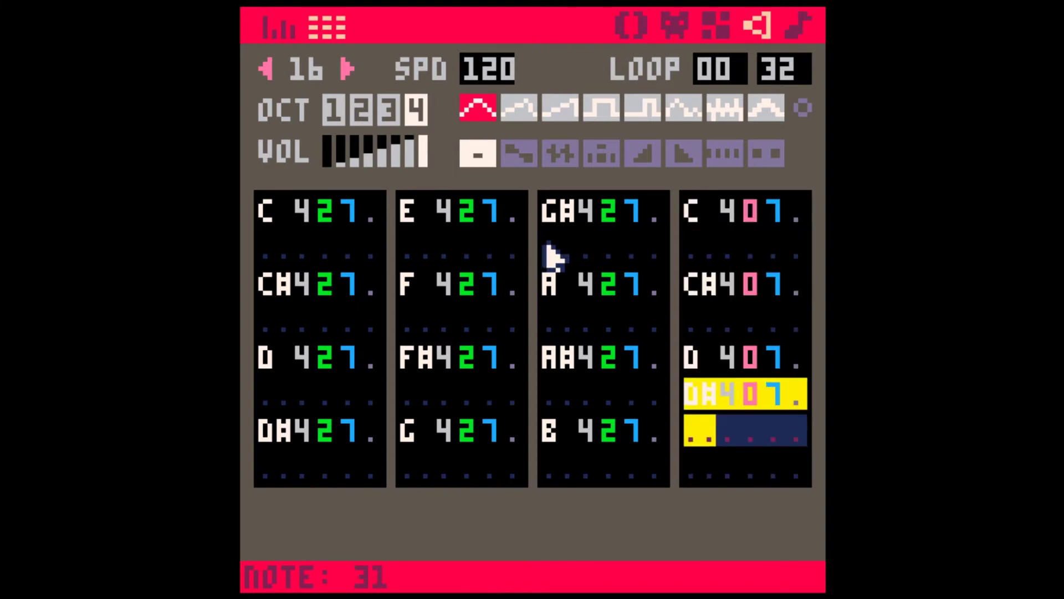
key("Up")
key("Right")
key("Right")
key("Right")
key("BackSpace")
key("Down")
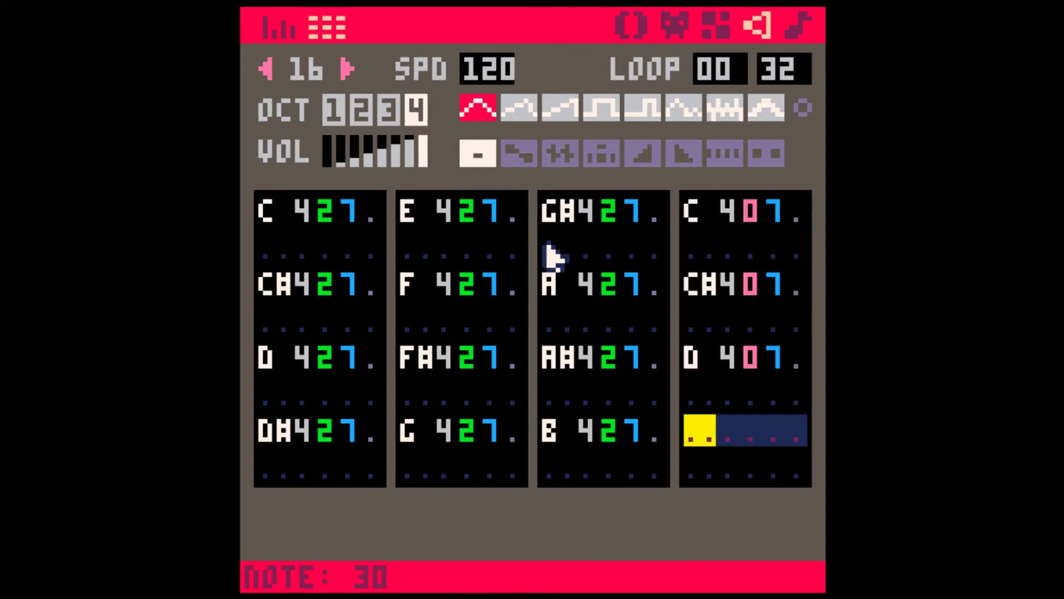
key("d")
key("shift+Down")
- Raise the fourth column's notes to octave 5: C5, C#5, D5, D#5
key("shift+Up")
key("shift+Up")
key("shift+Up")
key("shift+Up")
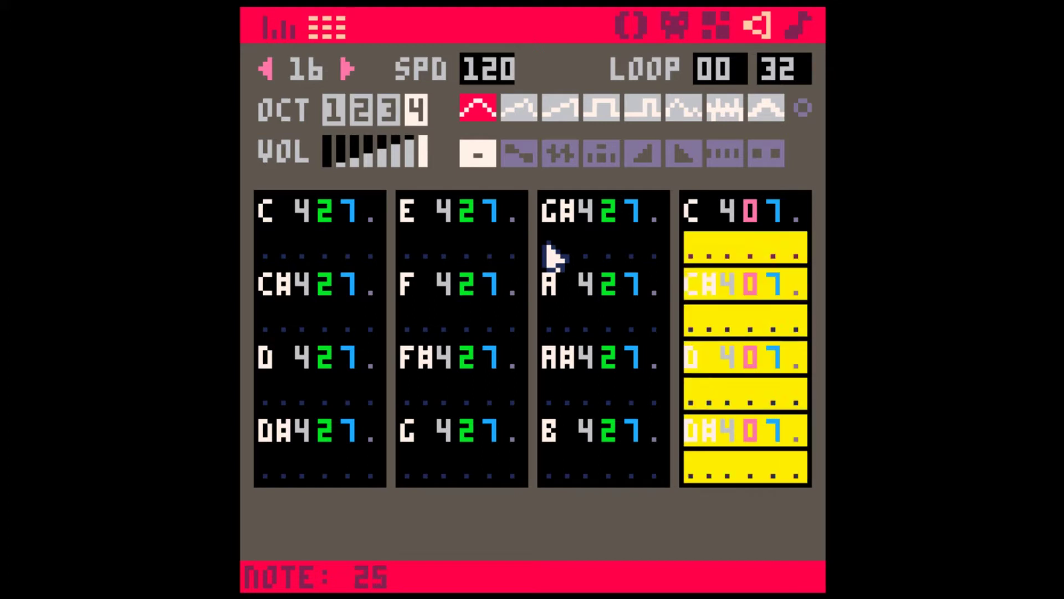
key("shift+Up")
key("Up")
key("q")
key("Down")
key("2")
key("Down")
key("w")
key("Down")
key("3")
key("Down")
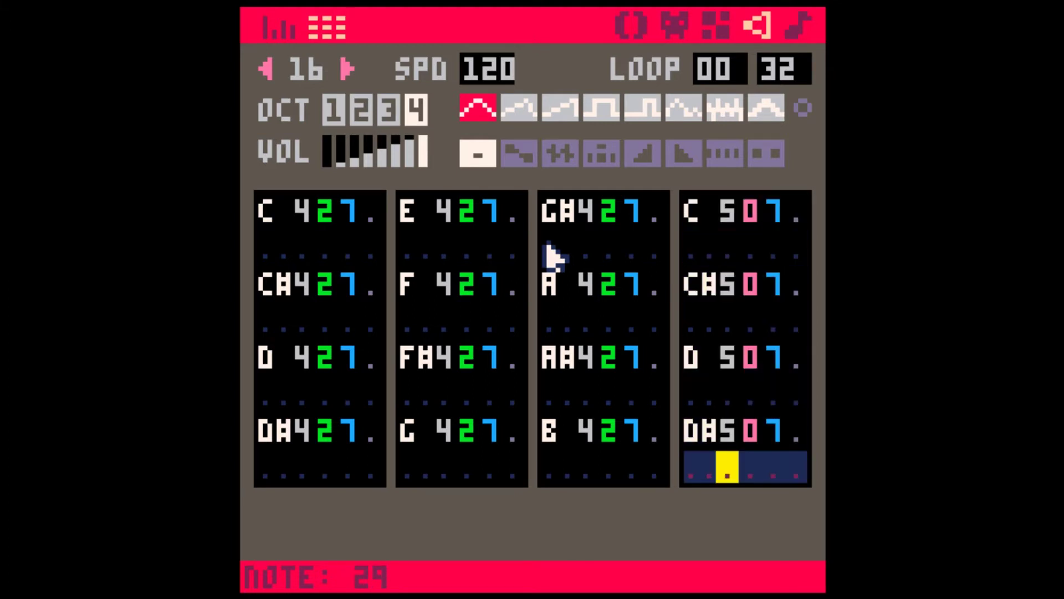
- Play the fourth column with custom instrument 2 and preview SFX 16
left_click(804, 109)
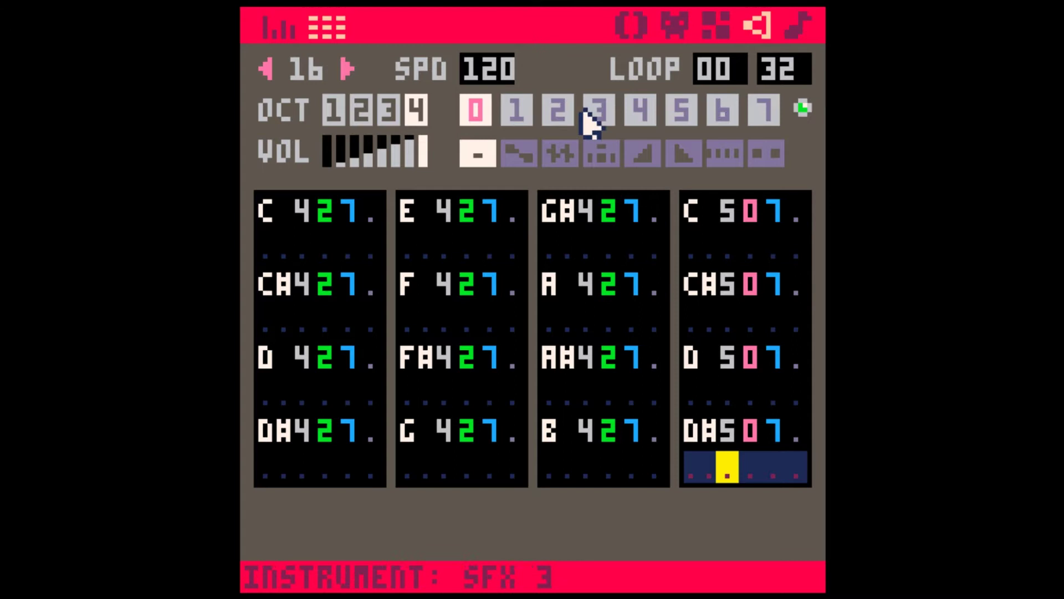
left_click(561, 115, "shift")
key("space")
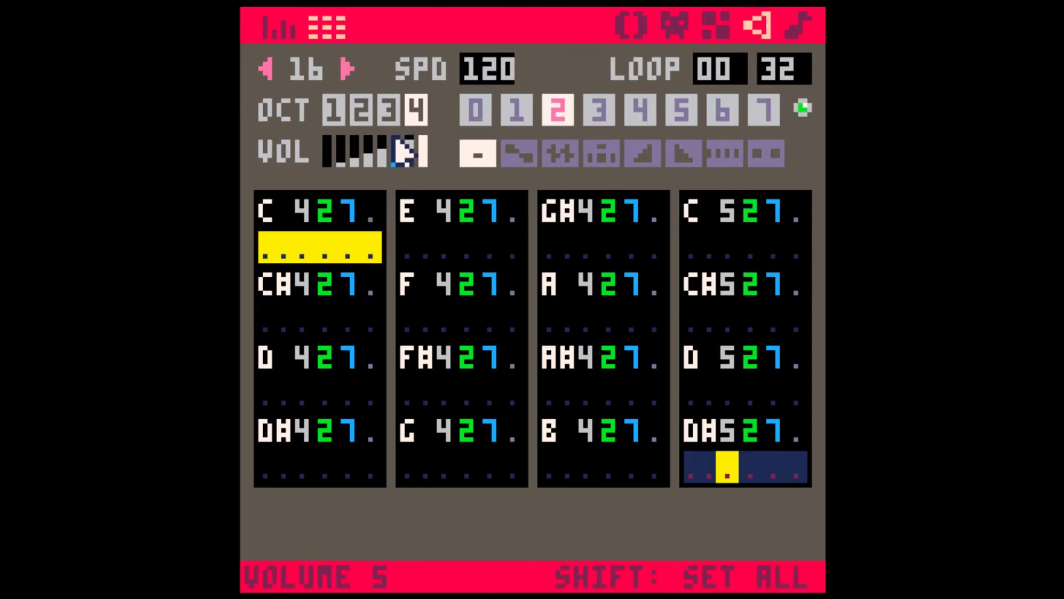
left_click(724, 359)
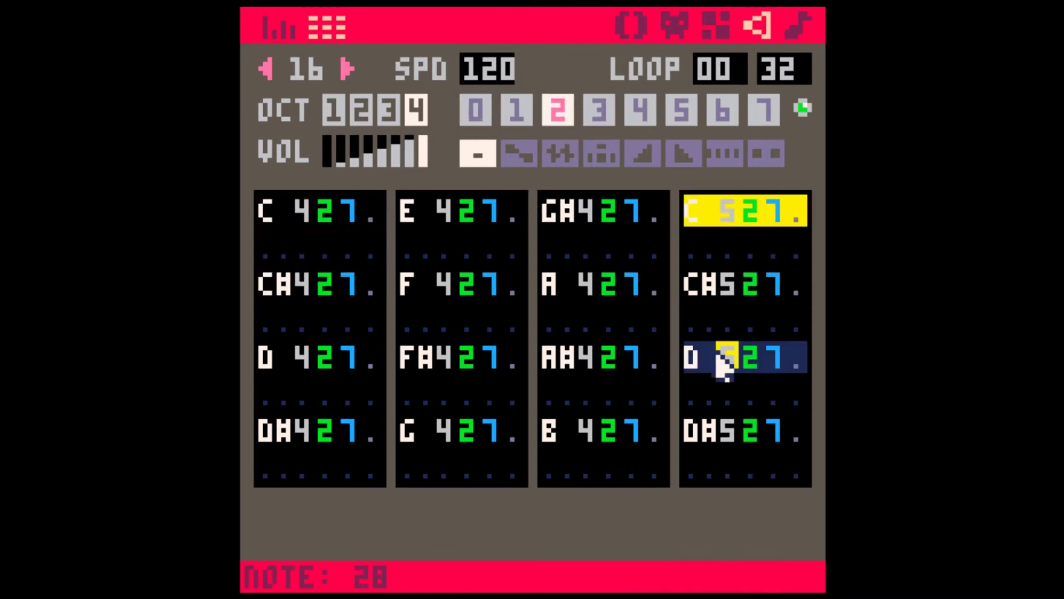
- Copy pattern 05 into pattern 06 with channel 1 playing SFX 14
left_click(799, 27)
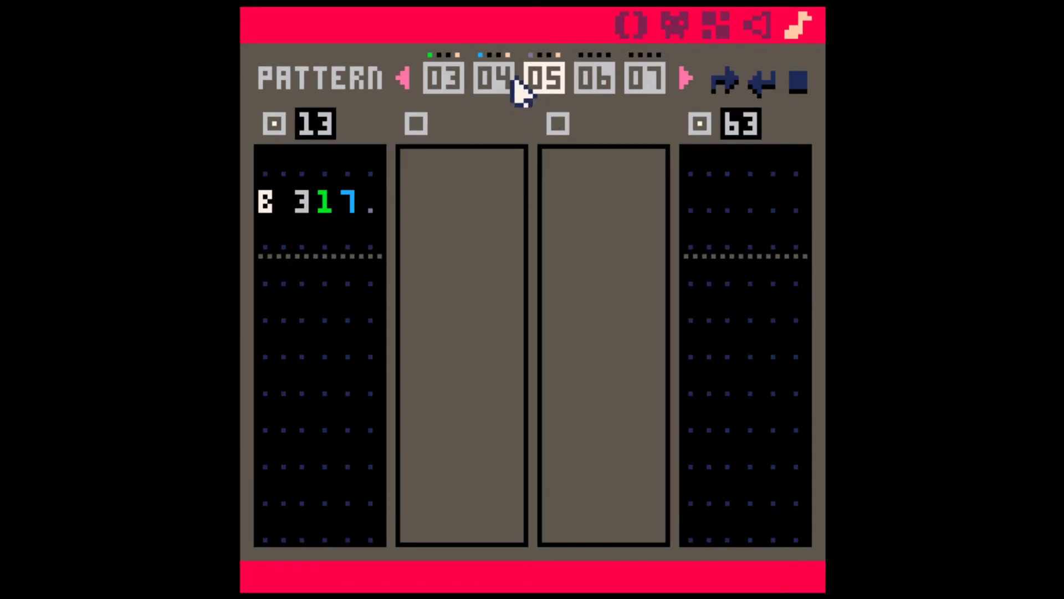
key("minus")
key("equal")
key("equal")
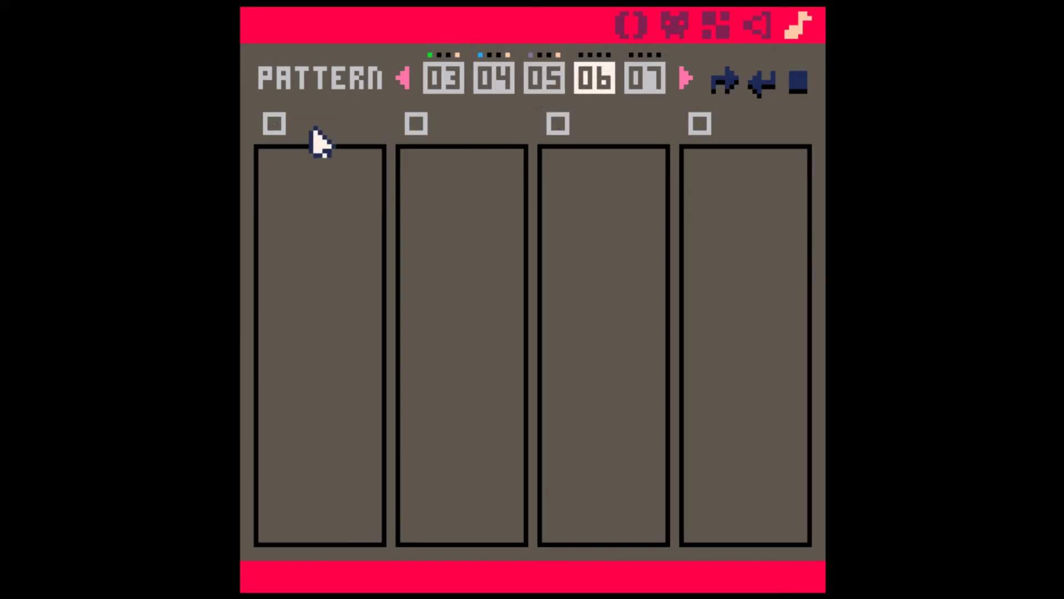
left_click(559, 80)
key("ctrl+c")
left_click(589, 90)
key("ctrl+v")
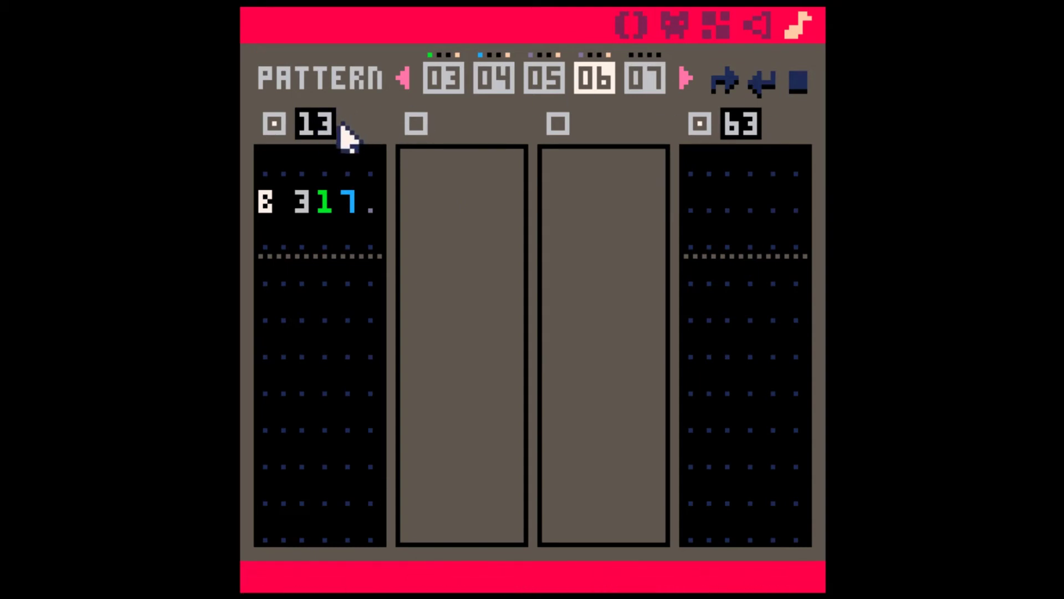
left_click(318, 134)
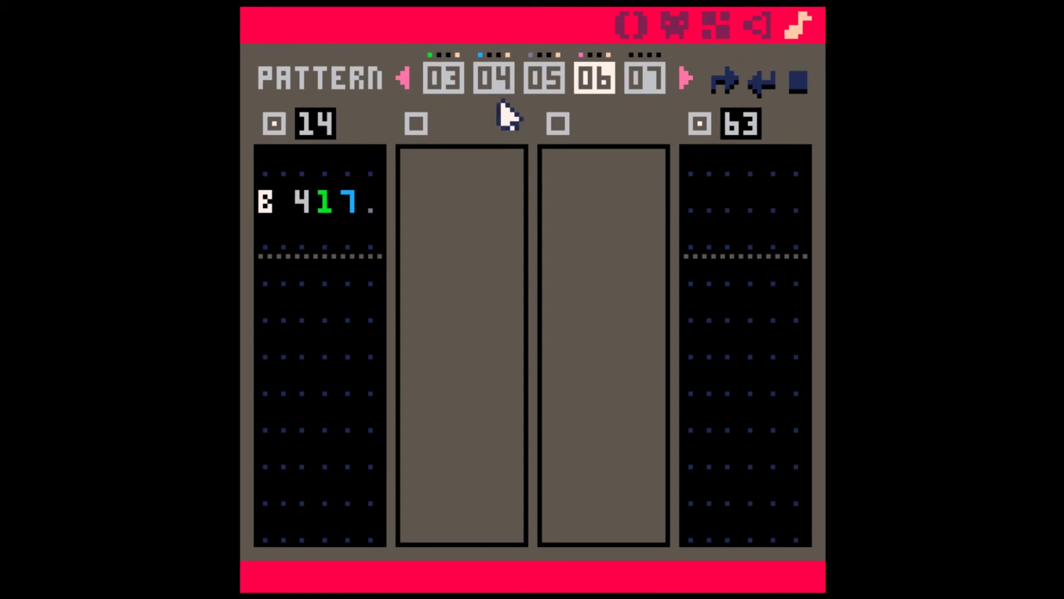
- Copy the pattern into pattern 07 with channel 1 playing SFX 15
key("ctrl+c")
left_click(647, 80)
key("ctrl+v")
left_click(318, 133)
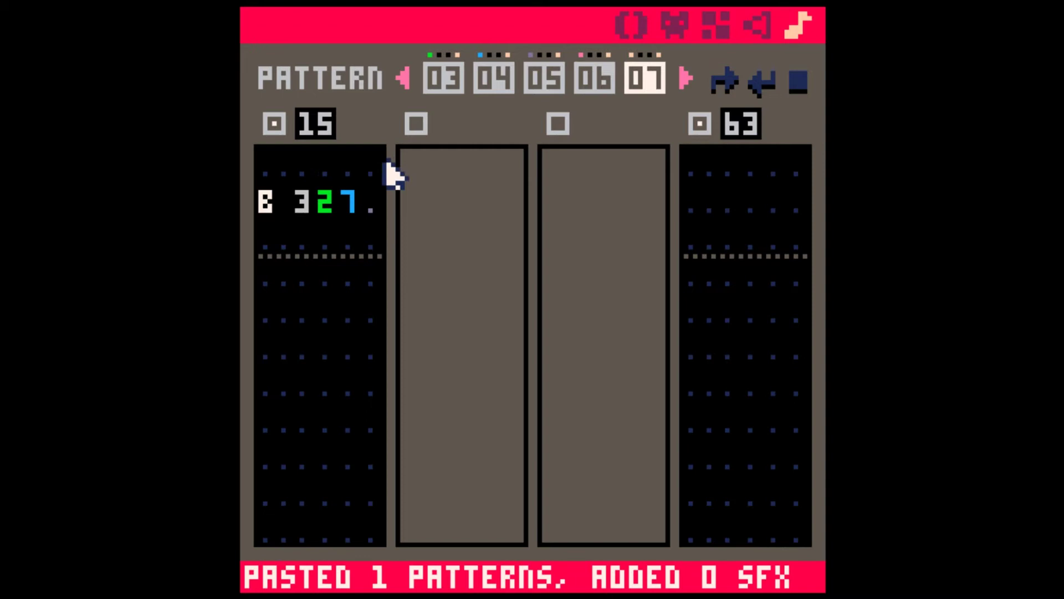
scroll(350, 216, "up", 5)
- Copy pattern 07 into pattern 08 with channel 1 on SFX 16 and channel 4 off
left_click(682, 78)
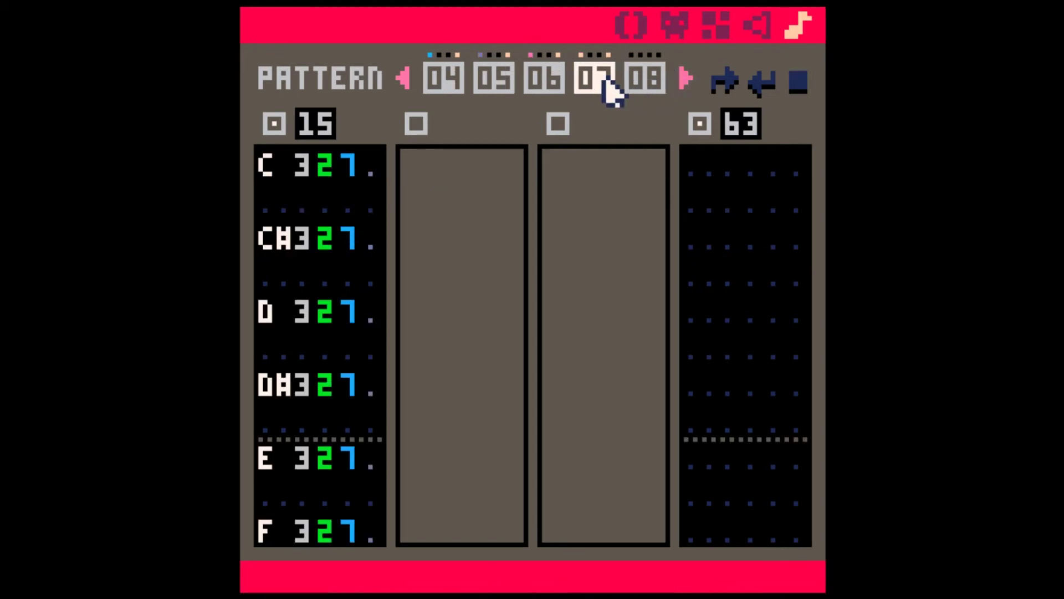
key("ctrl+c")
key("plus")
key("ctrl+v")
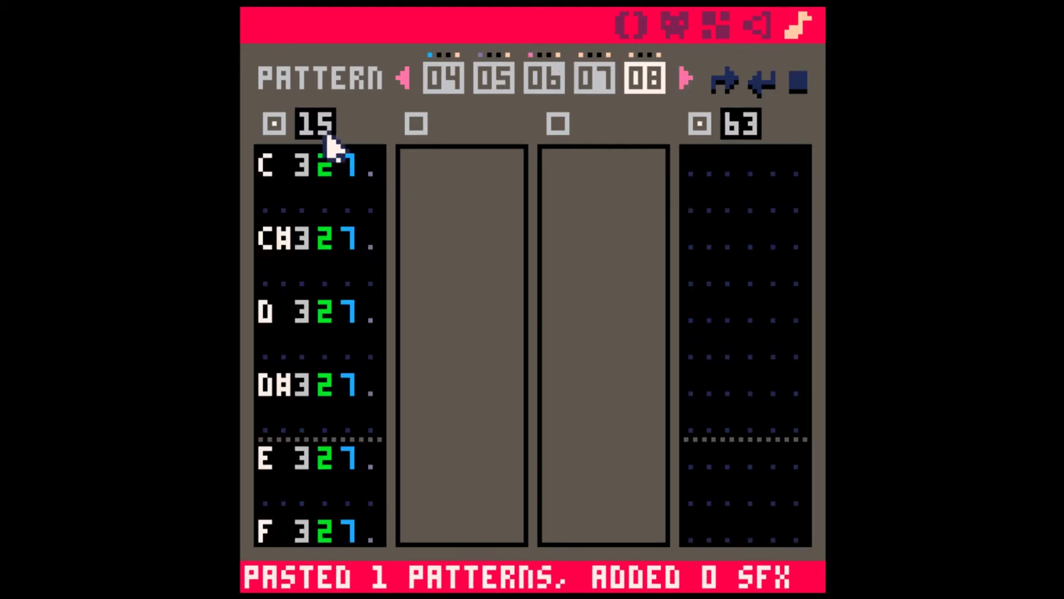
left_click(328, 136)
scroll(333, 297, "down", 7)
scroll(337, 300, "down", 11)
scroll(336, 295, "down", 2)
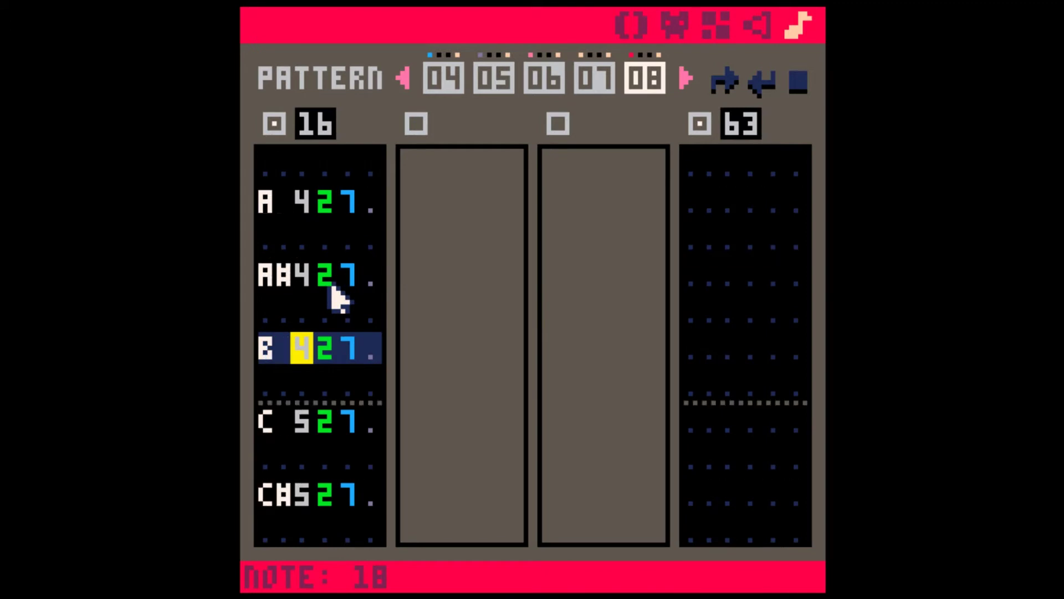
scroll(332, 291, "down", 3)
left_click(700, 124)
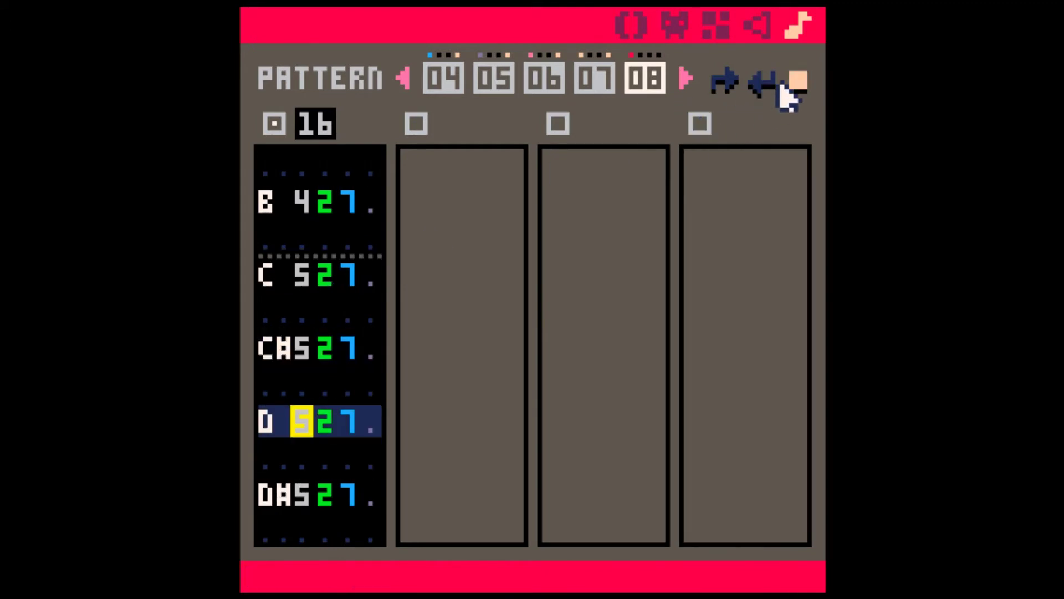
- Step back to pattern 00 and select channel 1's first note
left_click(594, 84)
left_click(545, 83)
left_click(496, 83)
left_click(445, 83)
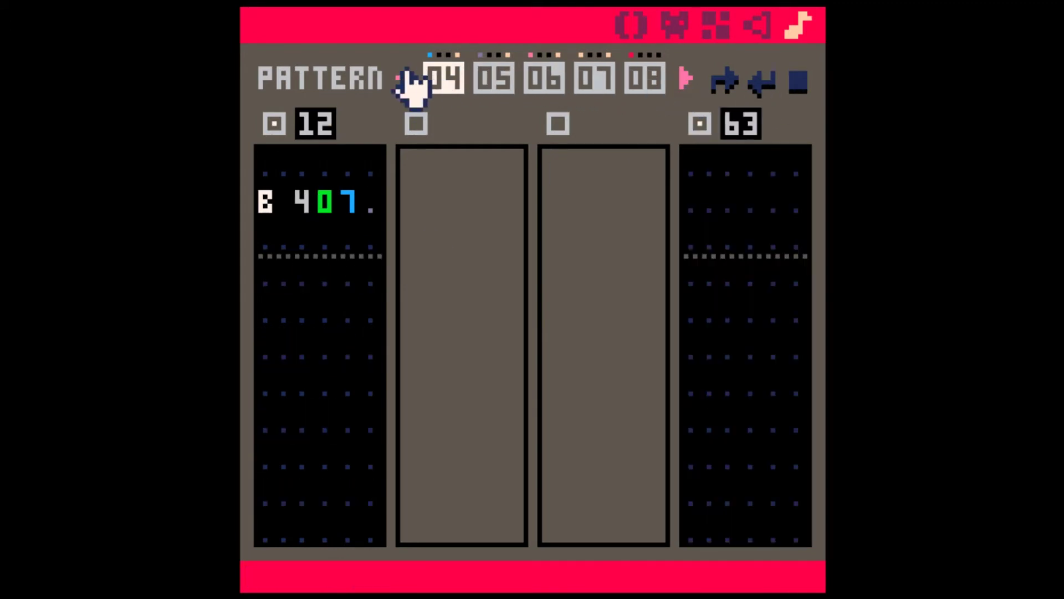
double_click(404, 83)
left_click(445, 84)
left_click(273, 164)
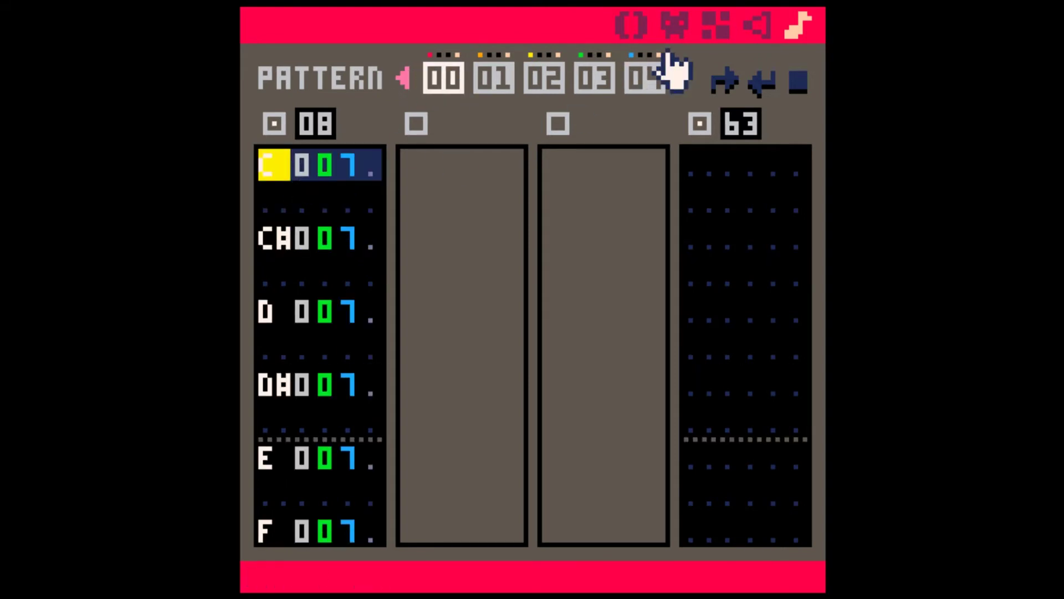
- Run EXPORT INST0.WAV from the console, then return to the music editor's patterns
key("Escape")
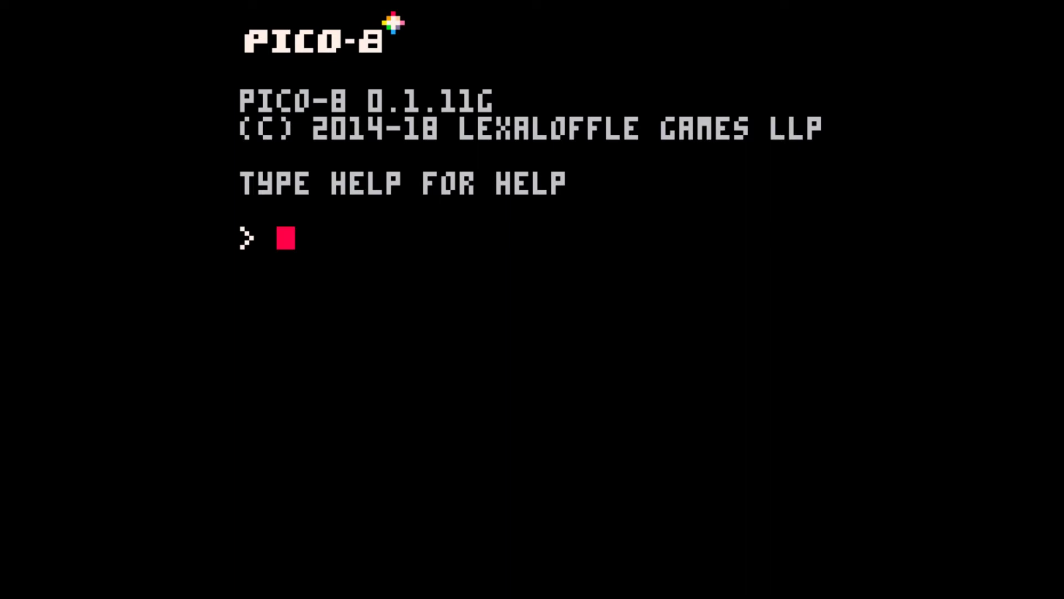
type("EXPORT INSTO.WAV")
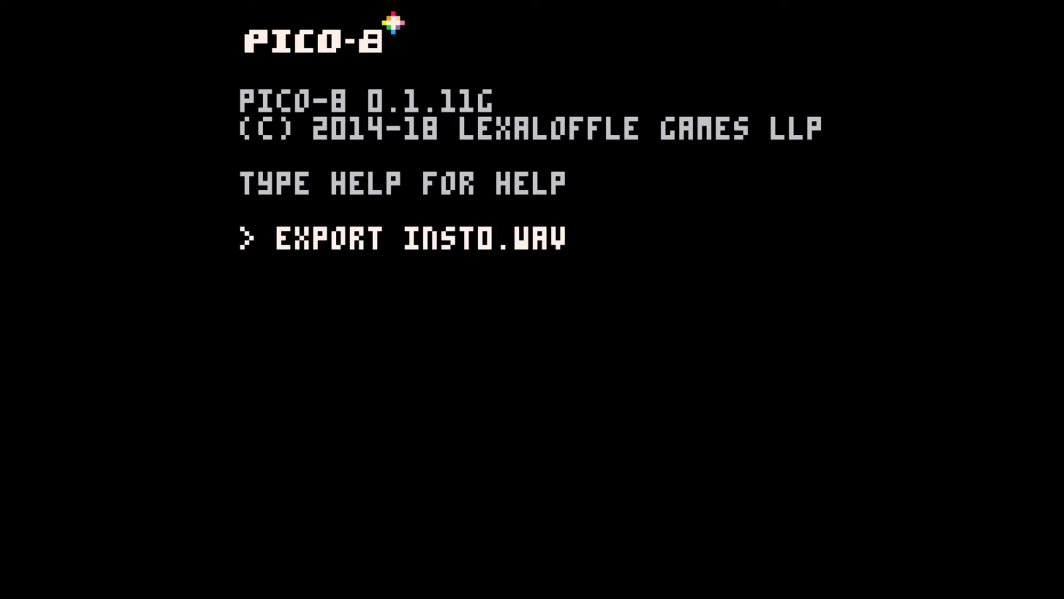
key("Return")
key("Escape")
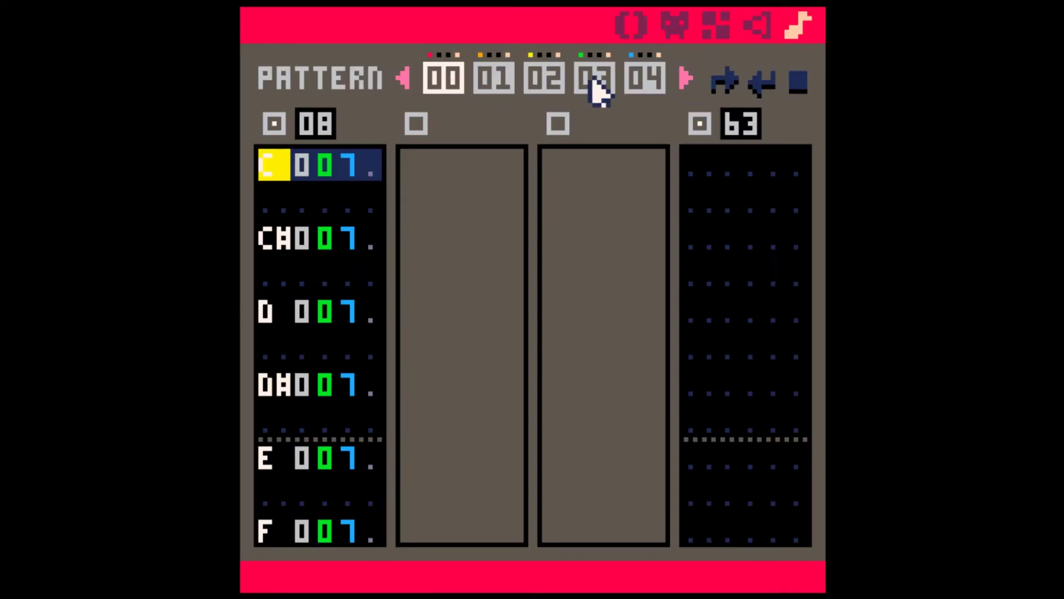
left_click(682, 80)
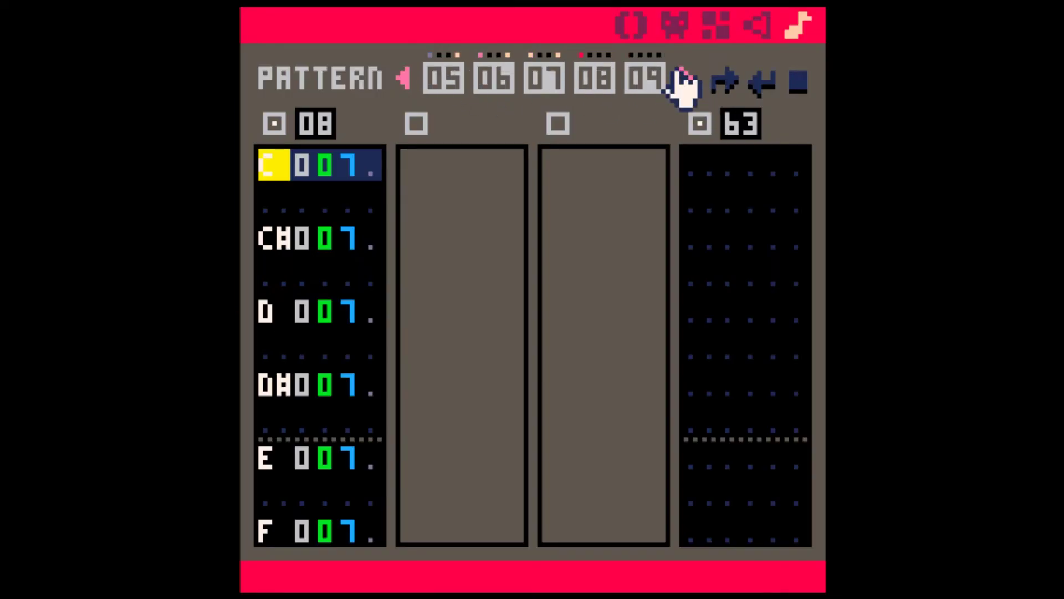
left_click(589, 83)
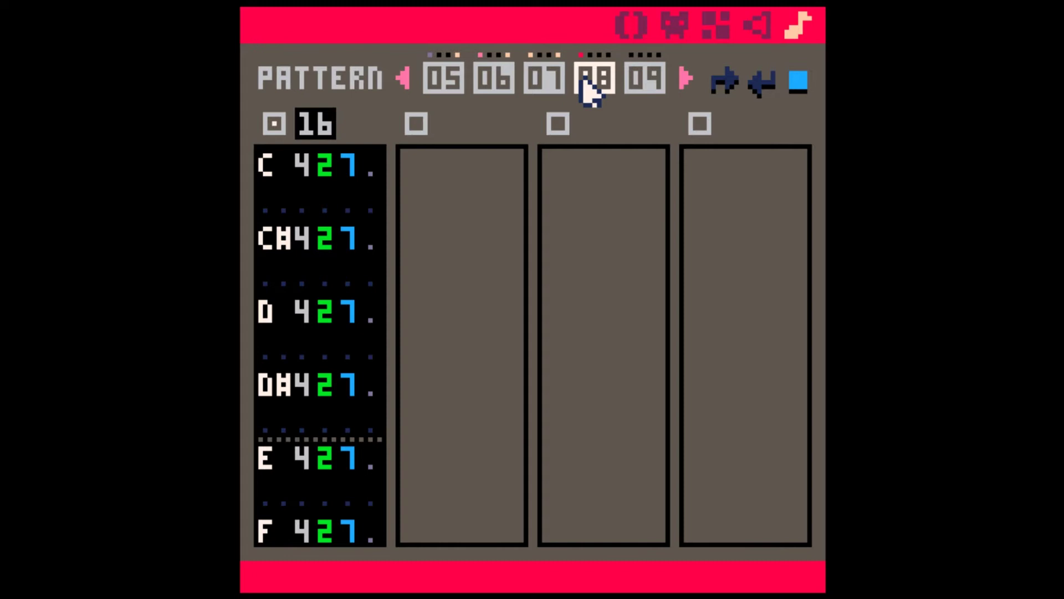
- Go back to pattern 00, then show SFX 00 in the sound editor's tracker view
left_click(404, 81)
left_click(444, 79)
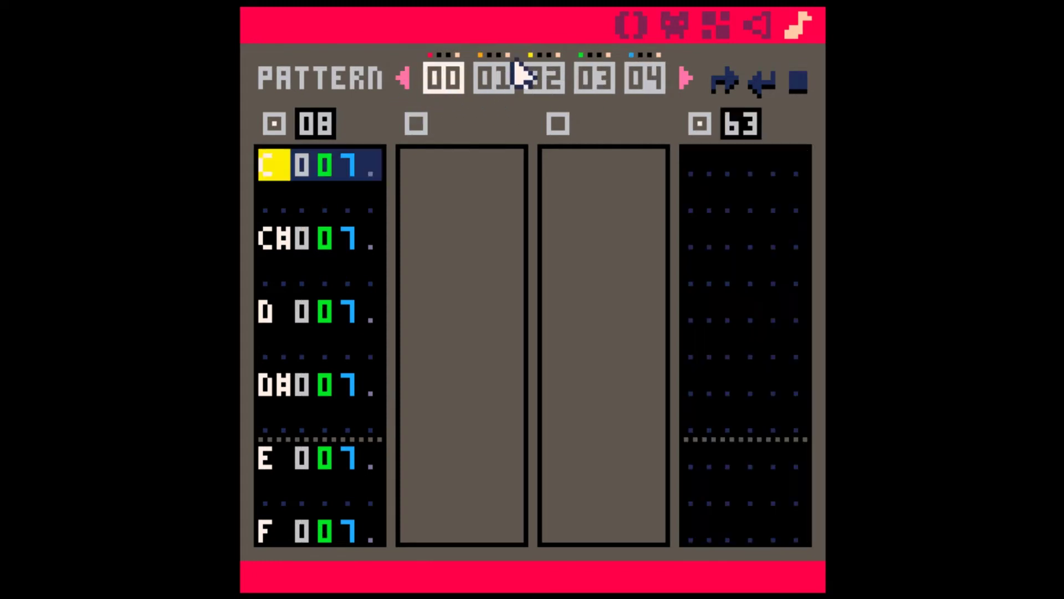
left_click(745, 34)
left_click(264, 70)
key("Tab")
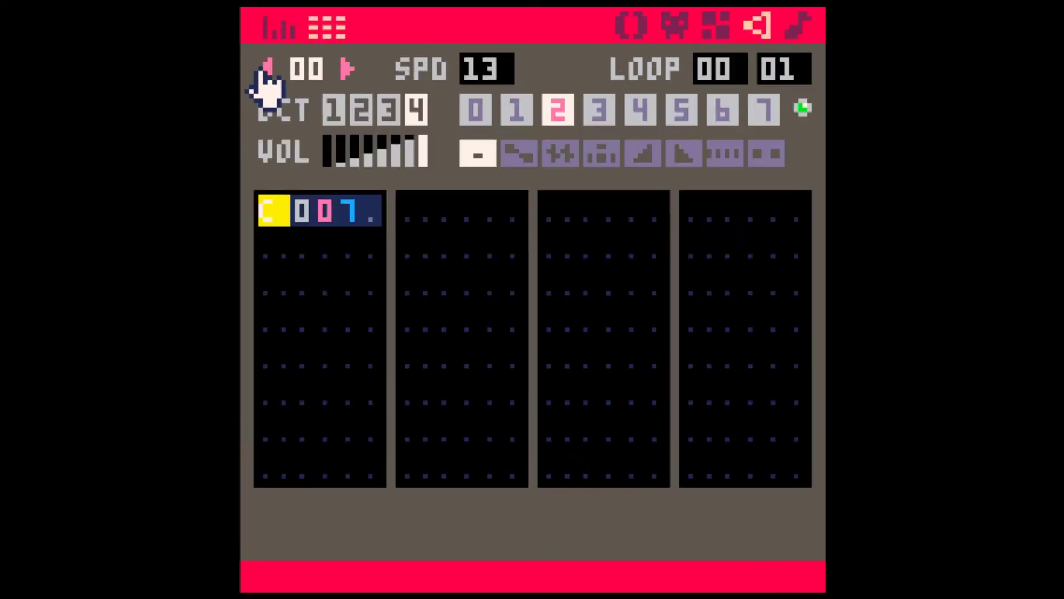
- Set the notes of SFX 00–02 to tilted saw and run the INST1.WAV export
left_click(803, 108)
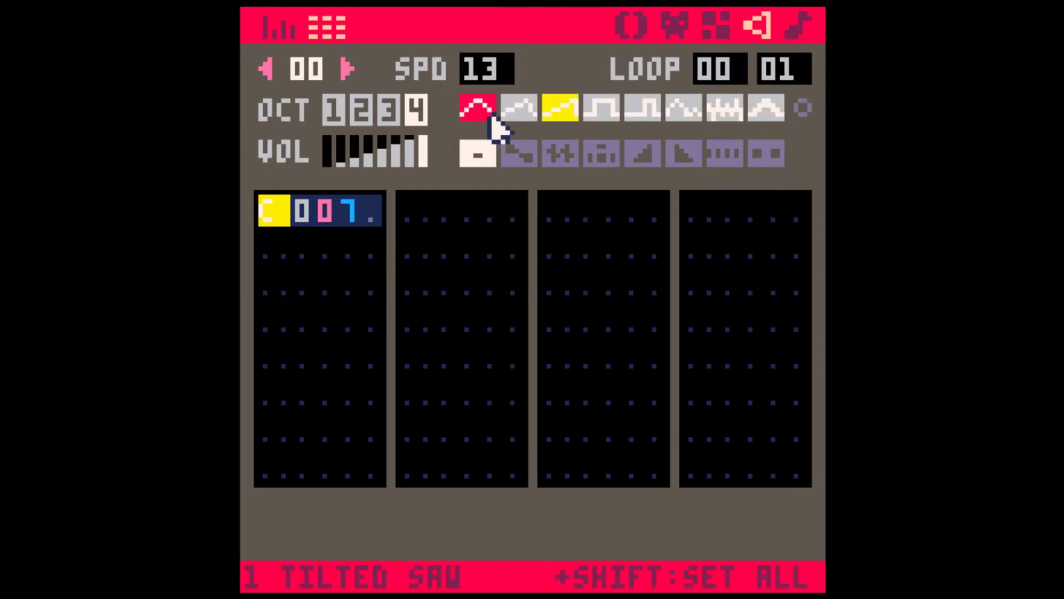
left_click(508, 110)
left_click(350, 70)
left_click(509, 117)
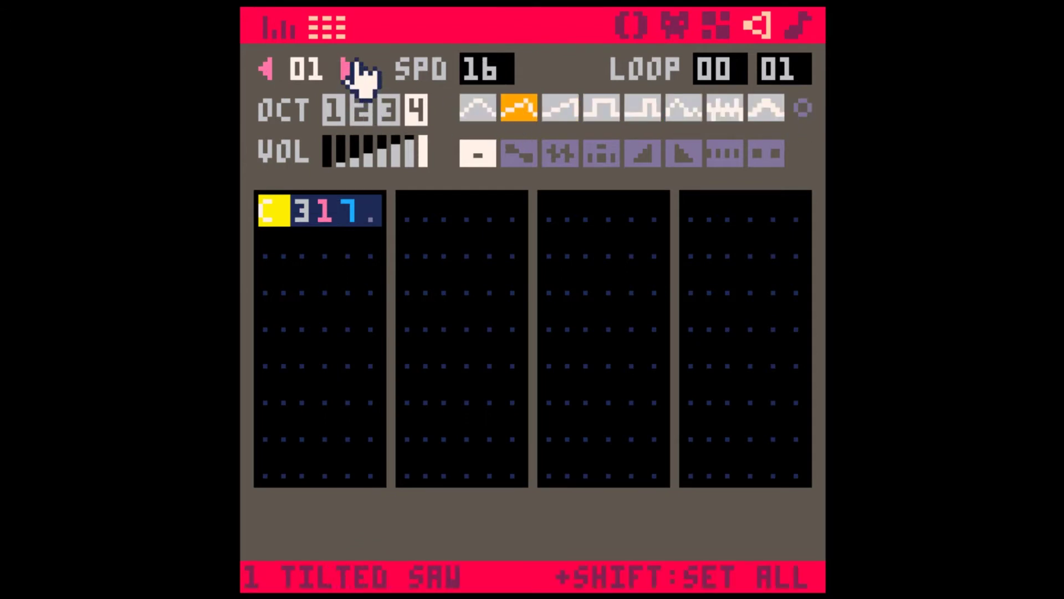
left_click(349, 70)
left_click(509, 115)
type("EXPORT")
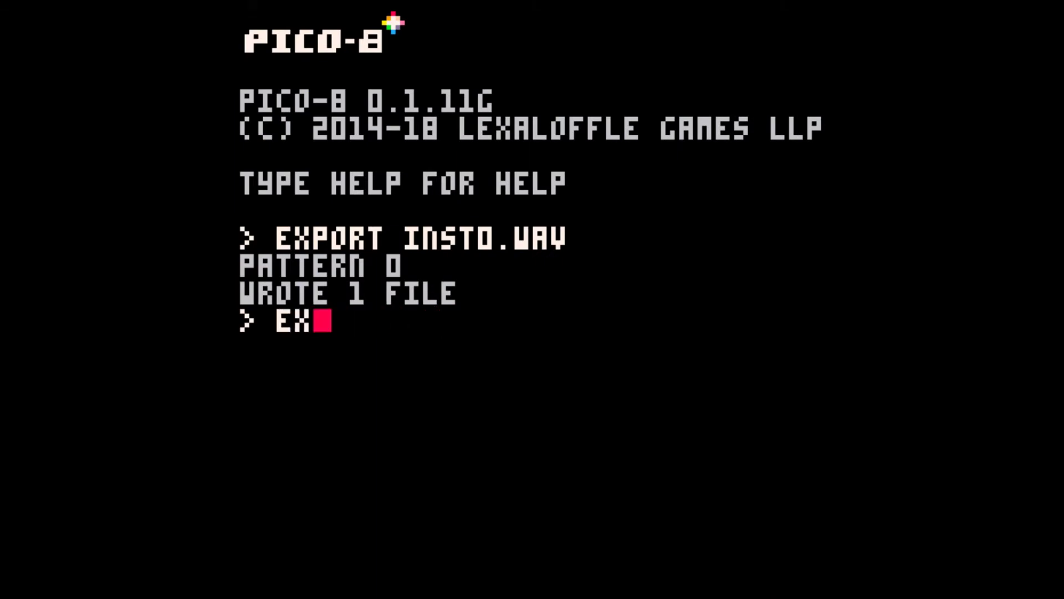
type(" INST1.WAV")
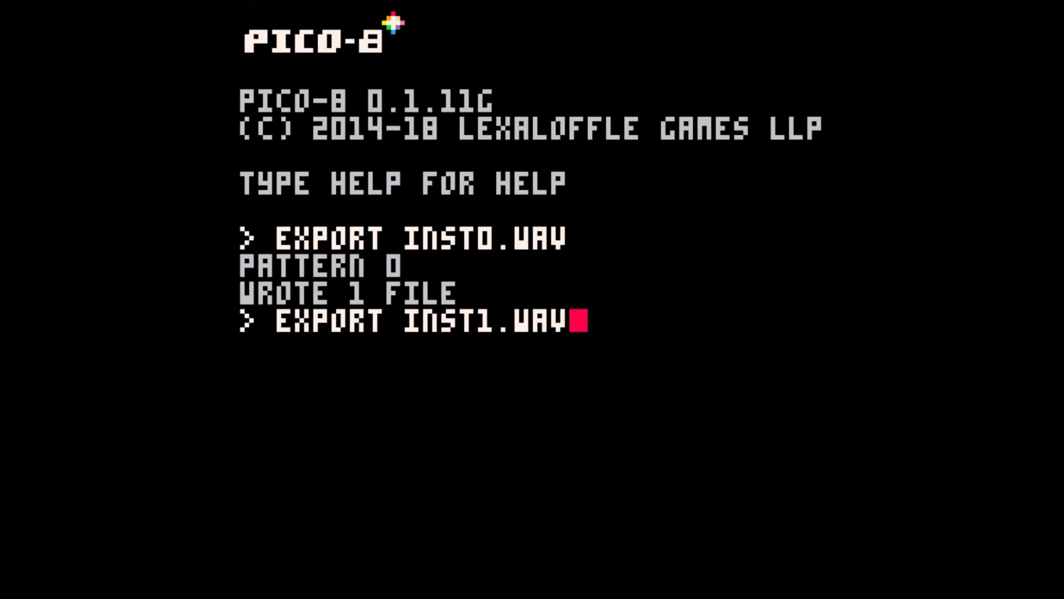
key("Return")
key("Escape")
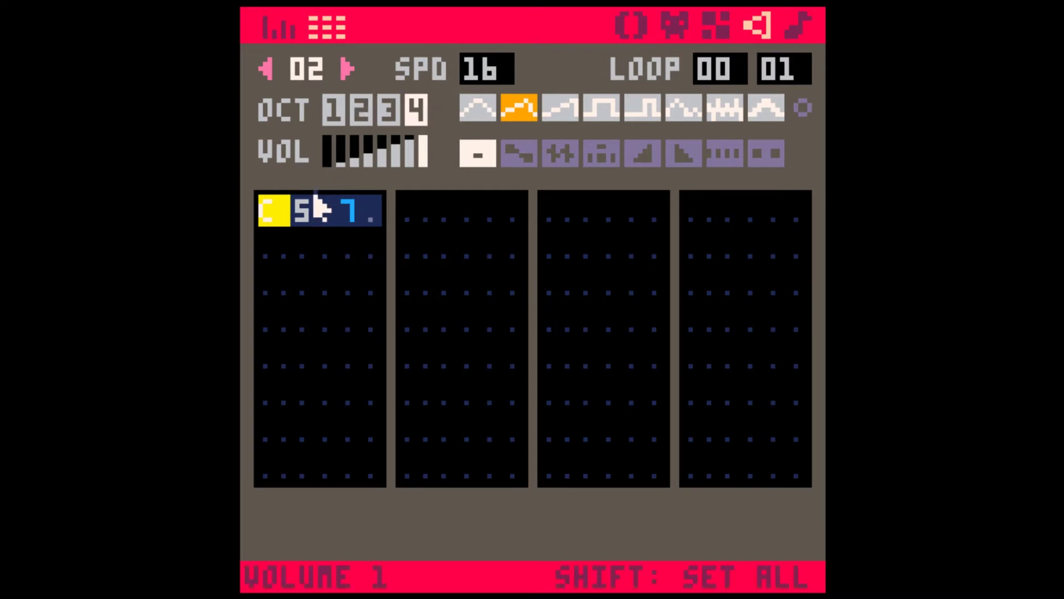
- From the music editor, run 'export inst1.wav' again in the PICO-8 console
left_click(798, 27)
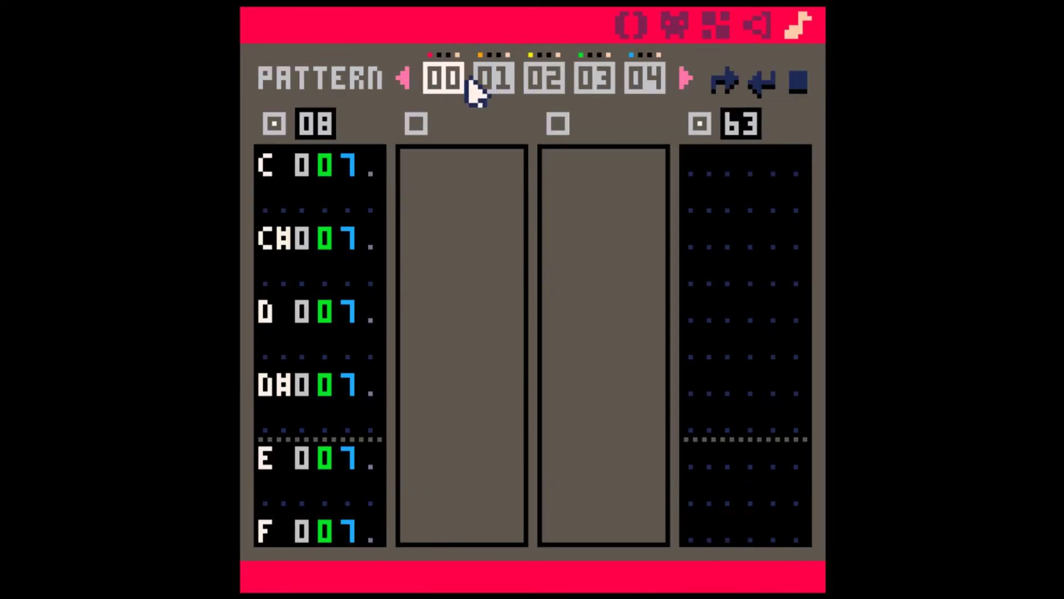
key("Escape")
type("port")
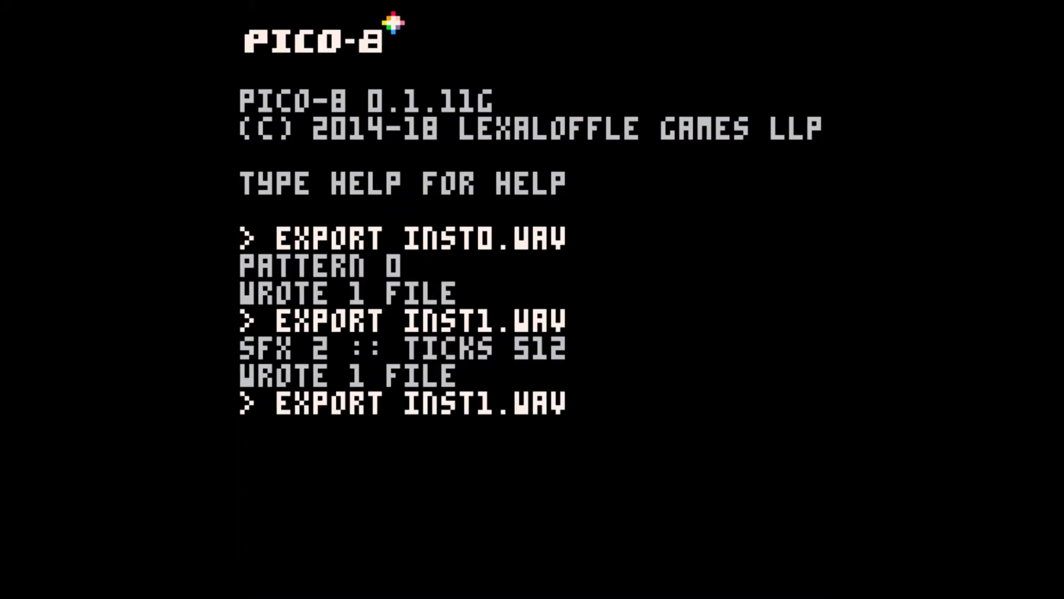
key("Return")
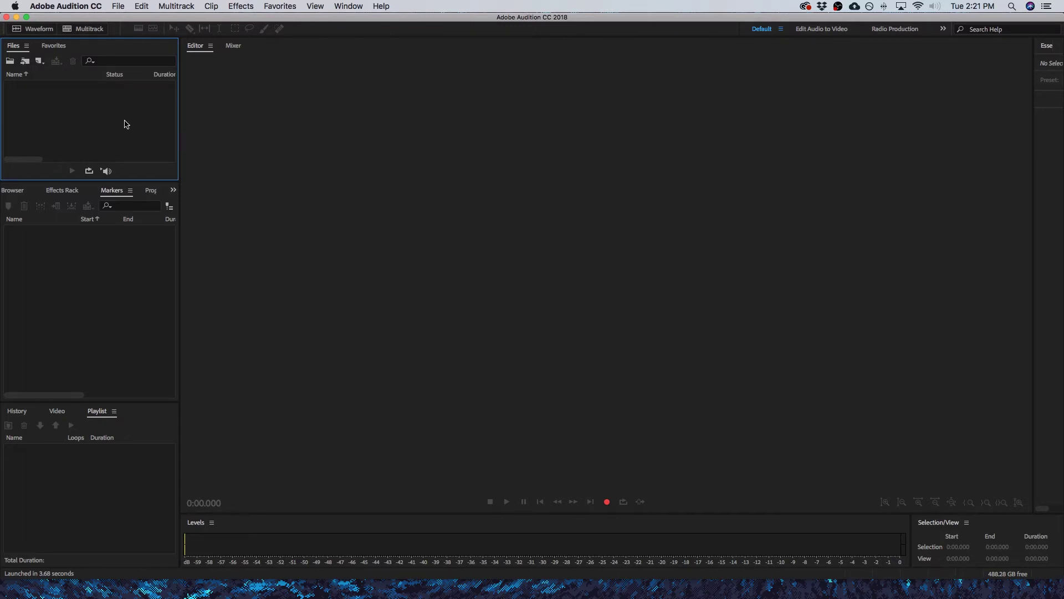
- Import inst0.wav through the Files panel and open it in the waveform editor
right_click(102, 118)
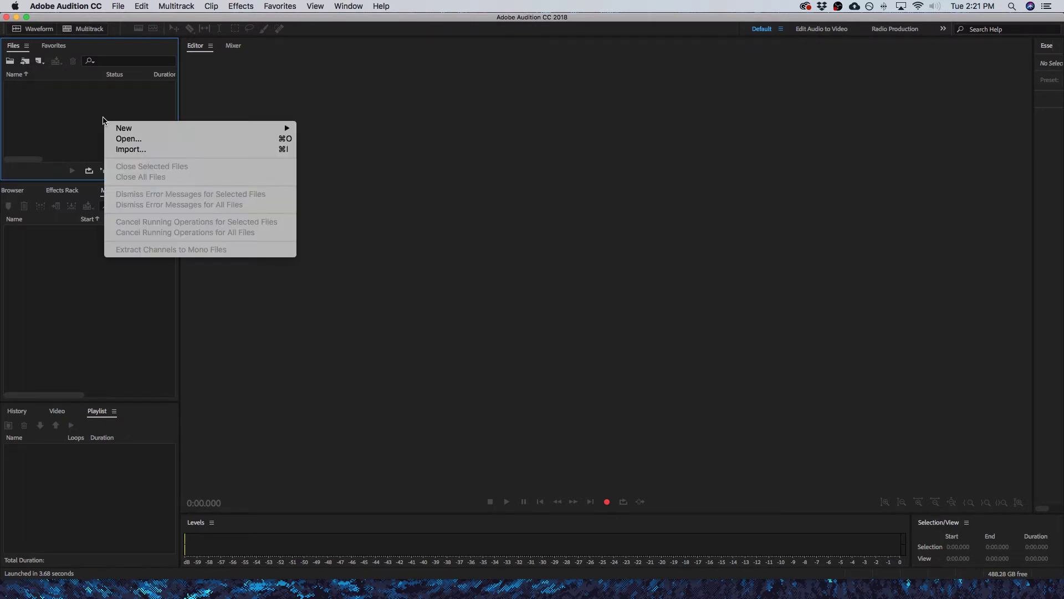
left_click(216, 153)
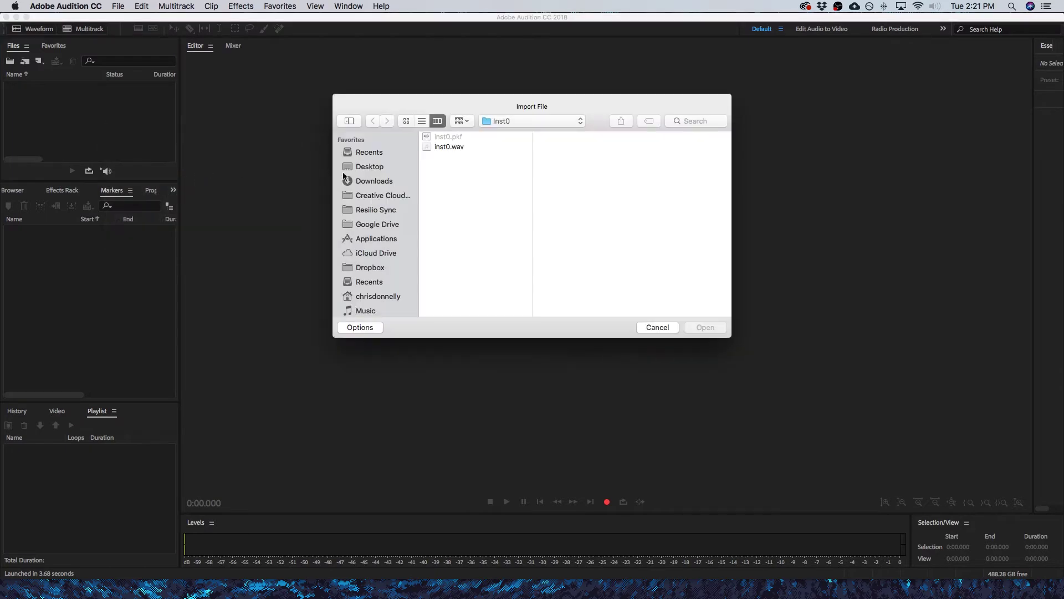
left_click(449, 147)
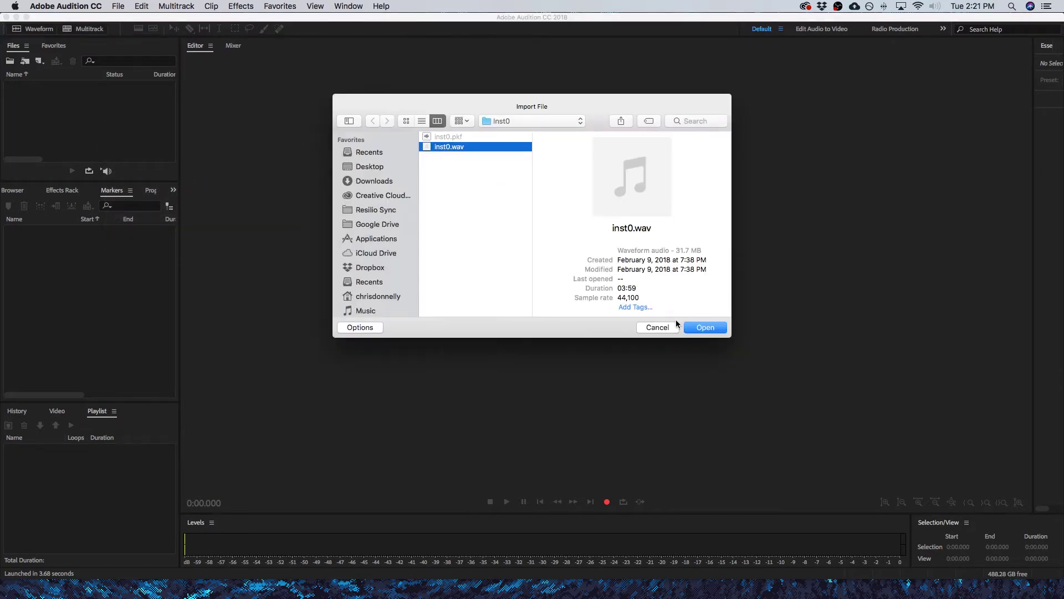
left_click(713, 330)
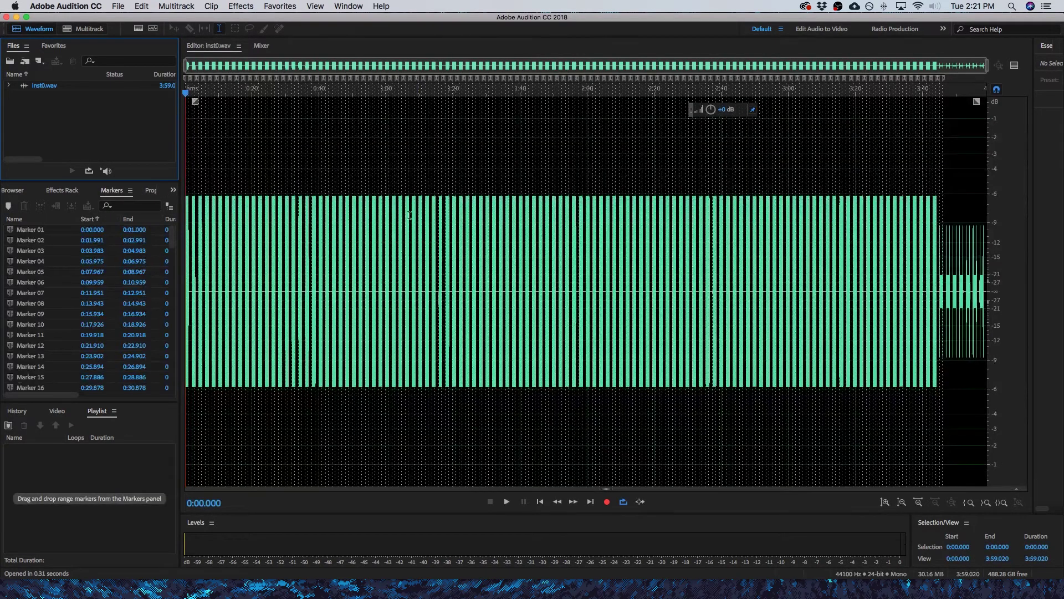
- Zoom in on the first loops and place the playhead in the waveform
key("equal")
key("equal")
key("equal")
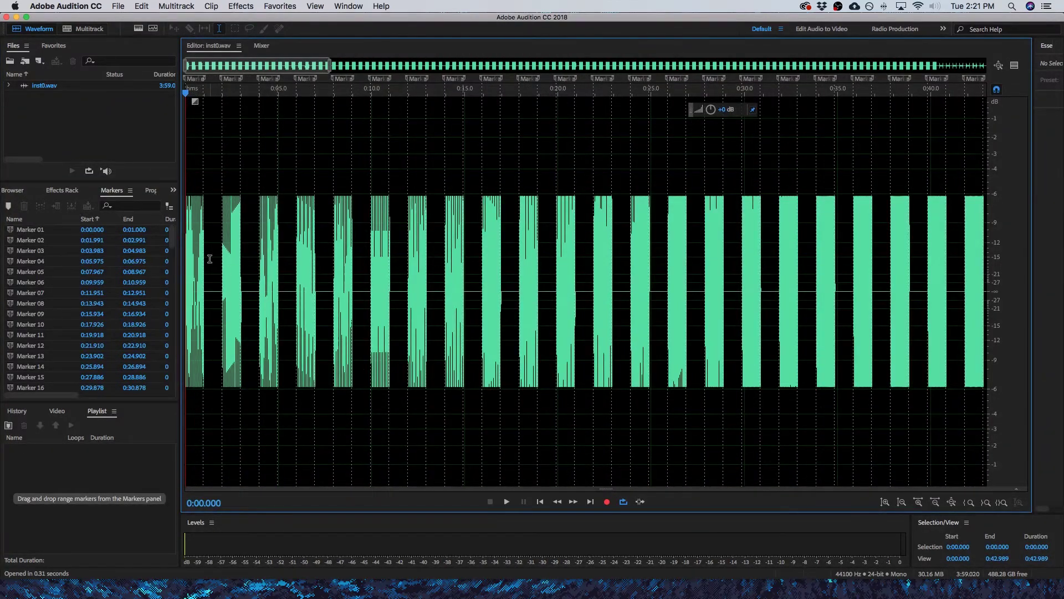
left_click_drag(210, 259, 216, 259)
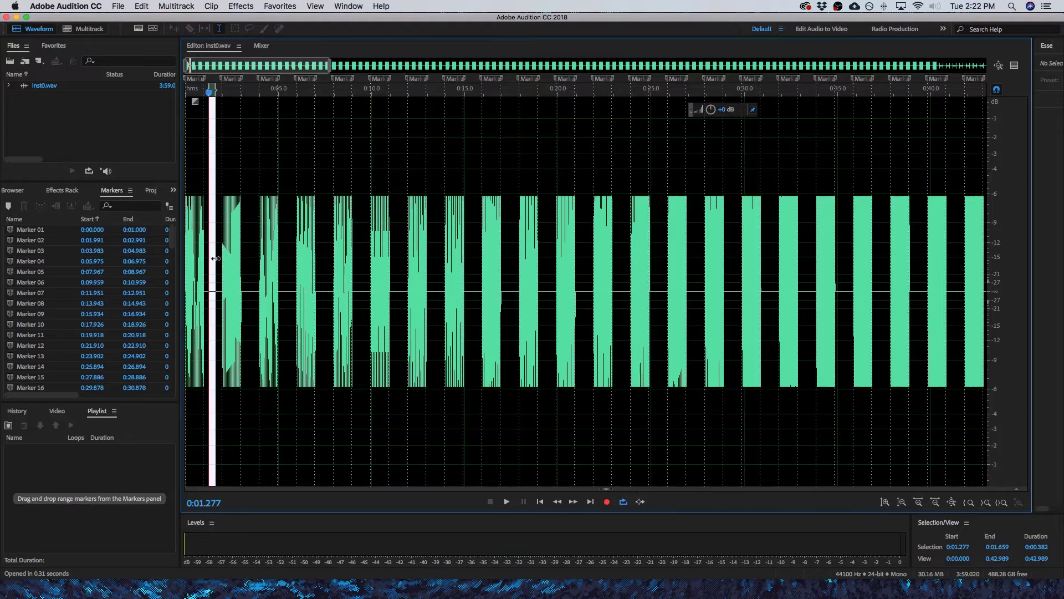
left_click_drag(210, 259, 217, 259)
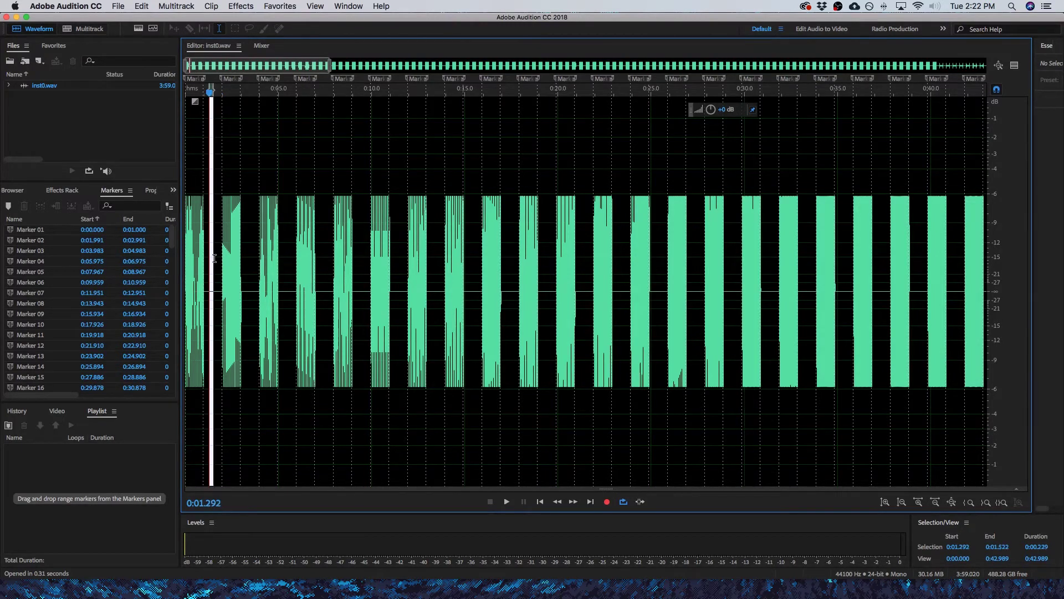
left_click(249, 245)
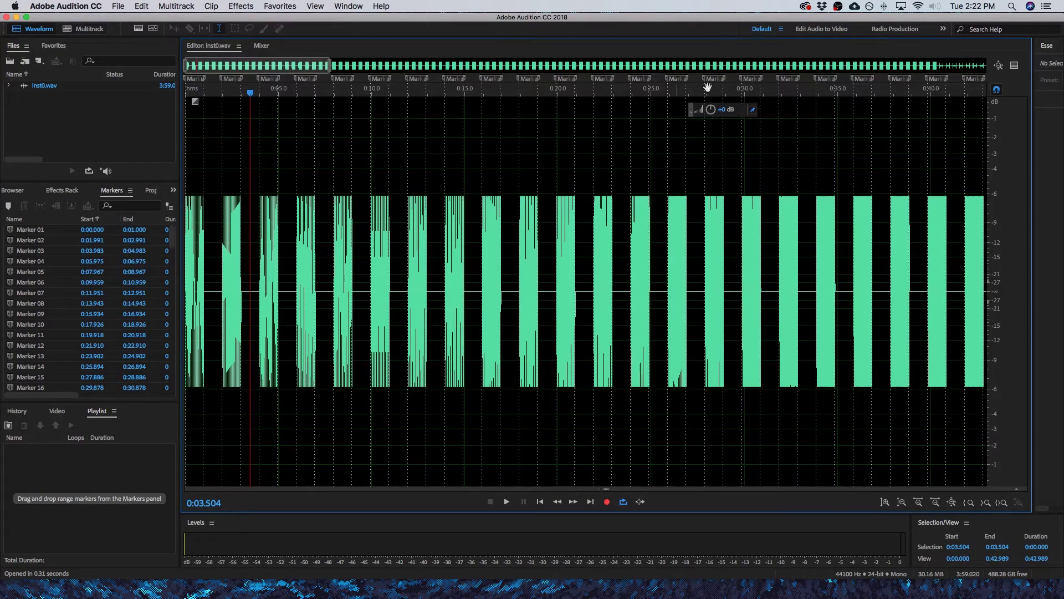
- Select and delete every marker in inst0.wav, then return the playhead to the start
left_click(38, 231)
scroll(38, 324, "down", 15)
scroll(39, 350, "down", 10)
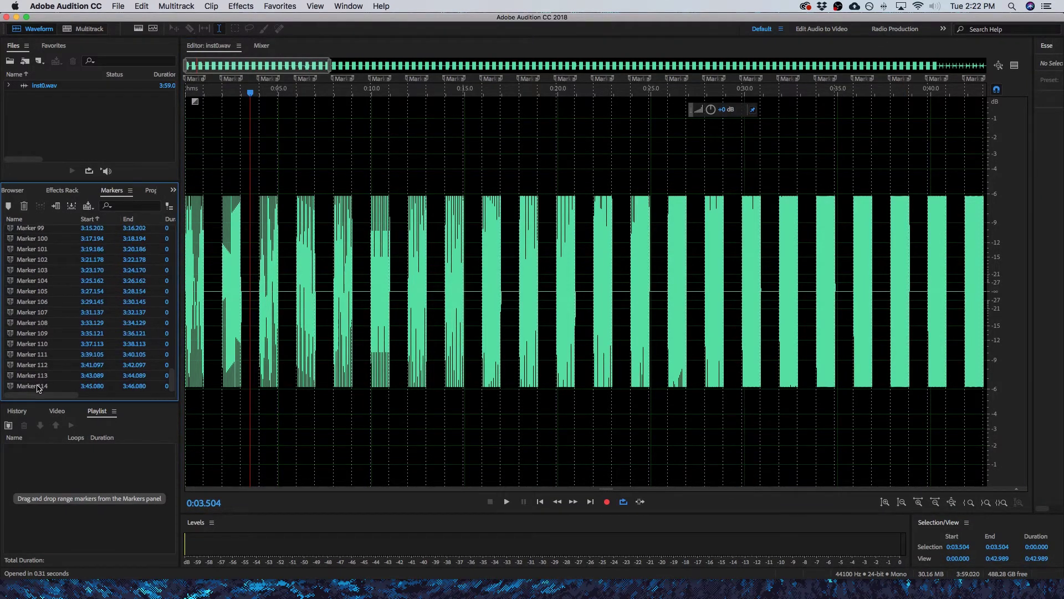
left_click(37, 387, "shift")
key("Delete")
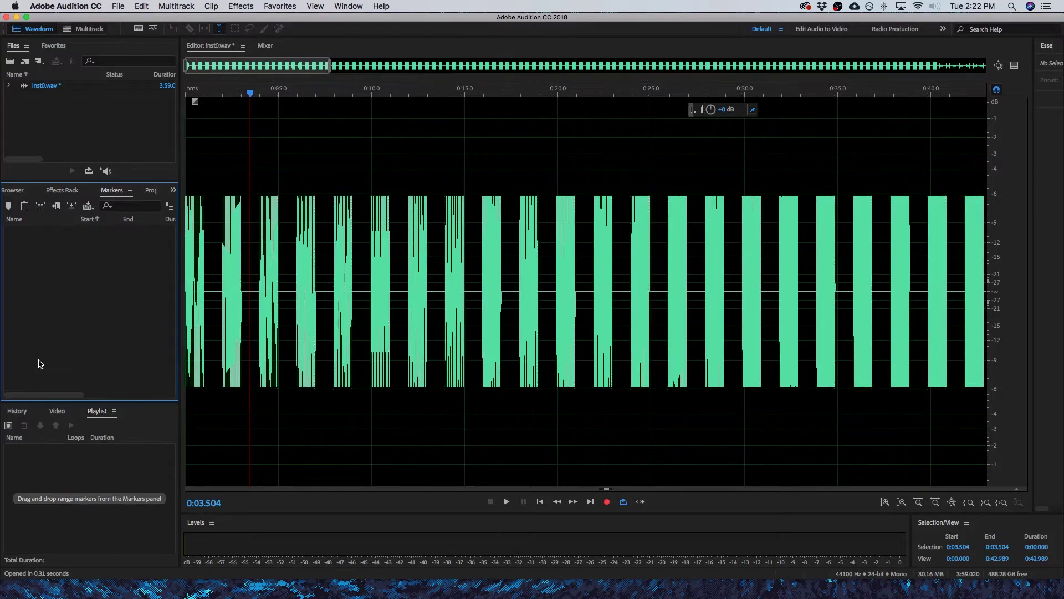
scroll(251, 257, "up", 3)
key("Home")
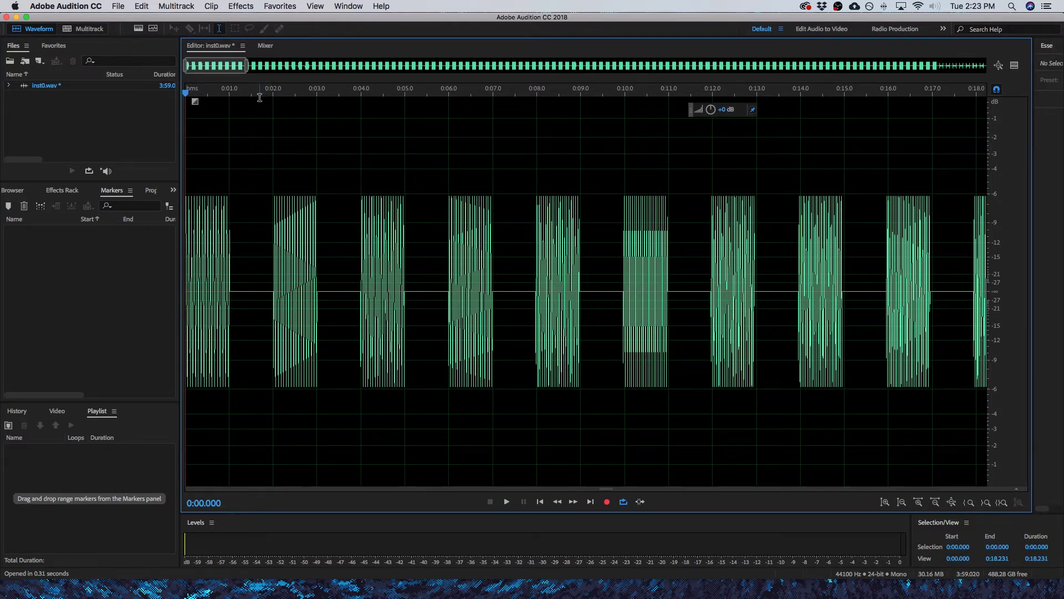
- Add markers at the file start and at the second and third loop starts
key("m")
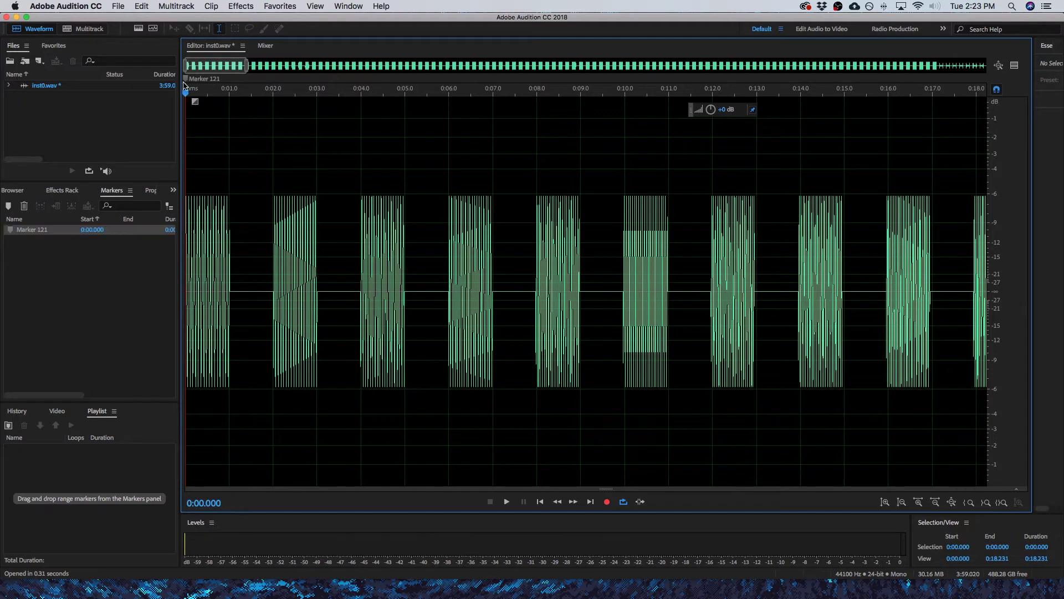
left_click_drag(187, 92, 272, 92)
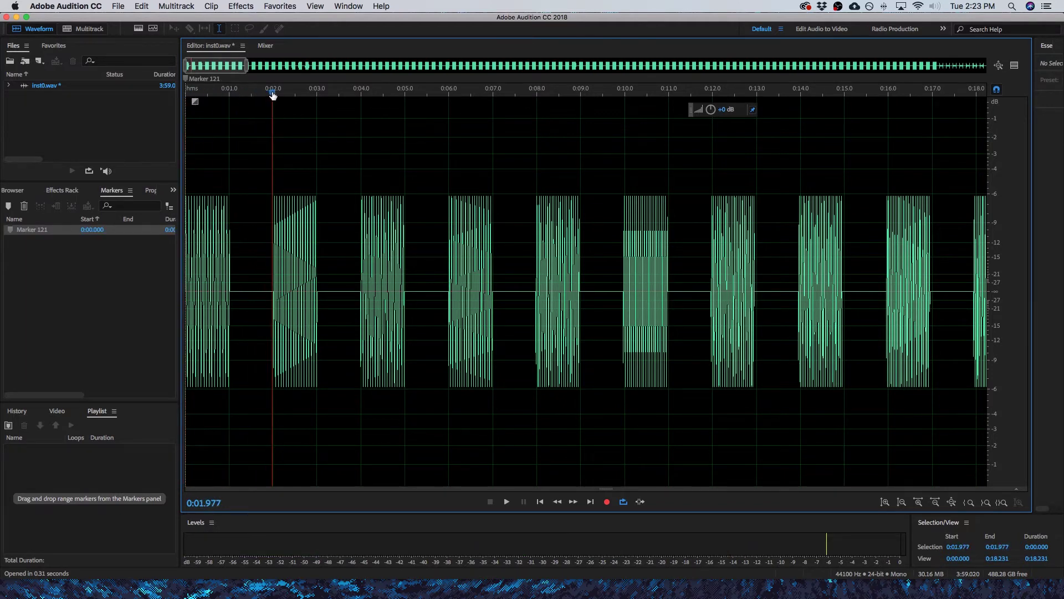
key("m")
left_click_drag(365, 93, 359, 93)
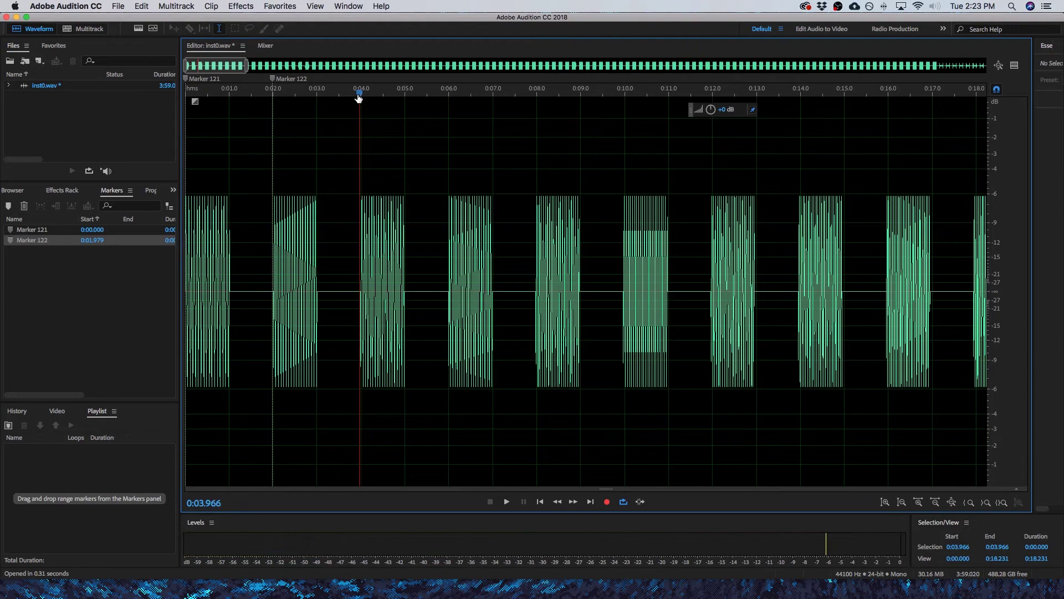
key("m")
- Play inst0.wav and add a marker at each later loop start
left_click(448, 96)
key("m")
key("m")
key("m")
key("m")
key("m")
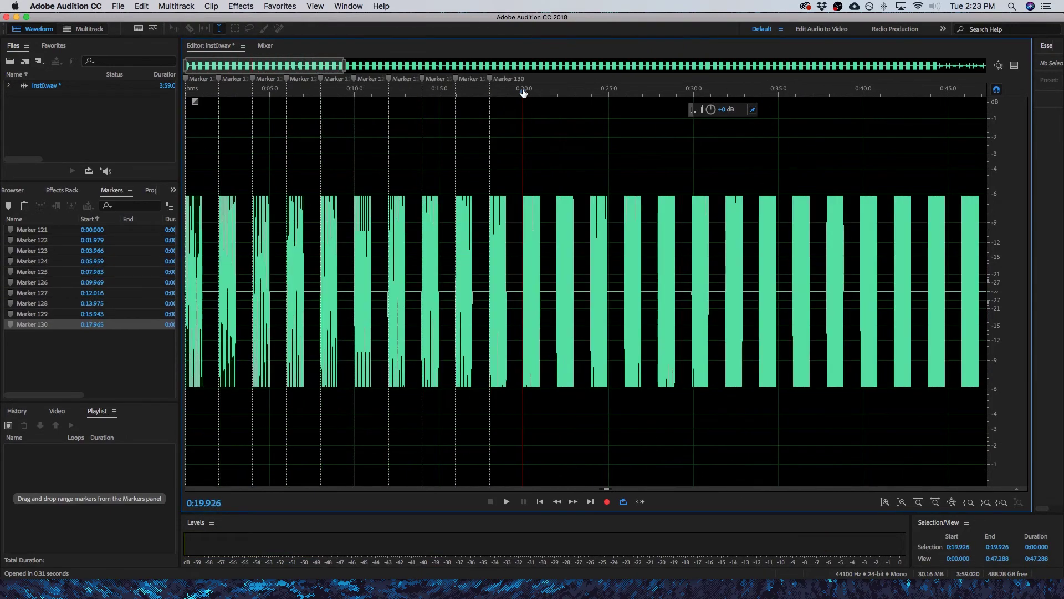
left_click_drag(657, 95, 878, 95)
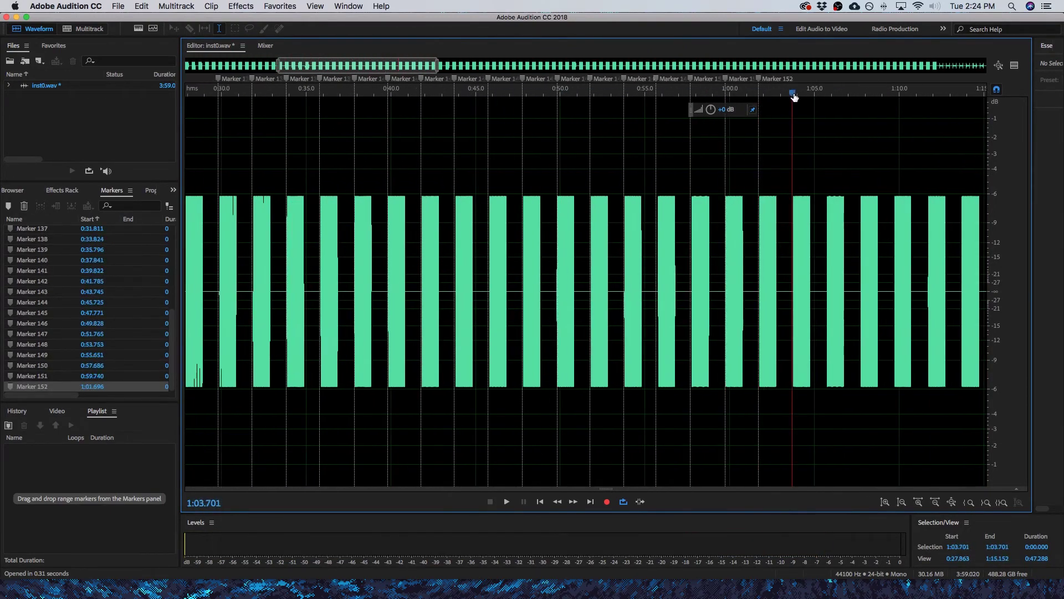
key("m")
key("m")
key("m")
left_click_drag(634, 95, 580, 95)
key("m")
key("m")
key("m")
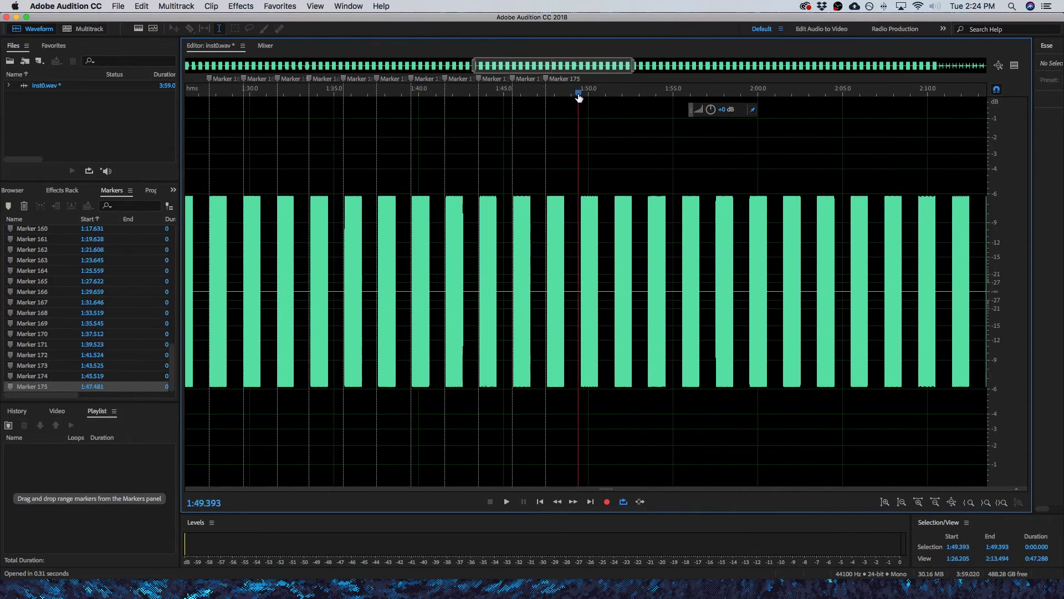
left_click_drag(668, 88, 784, 94)
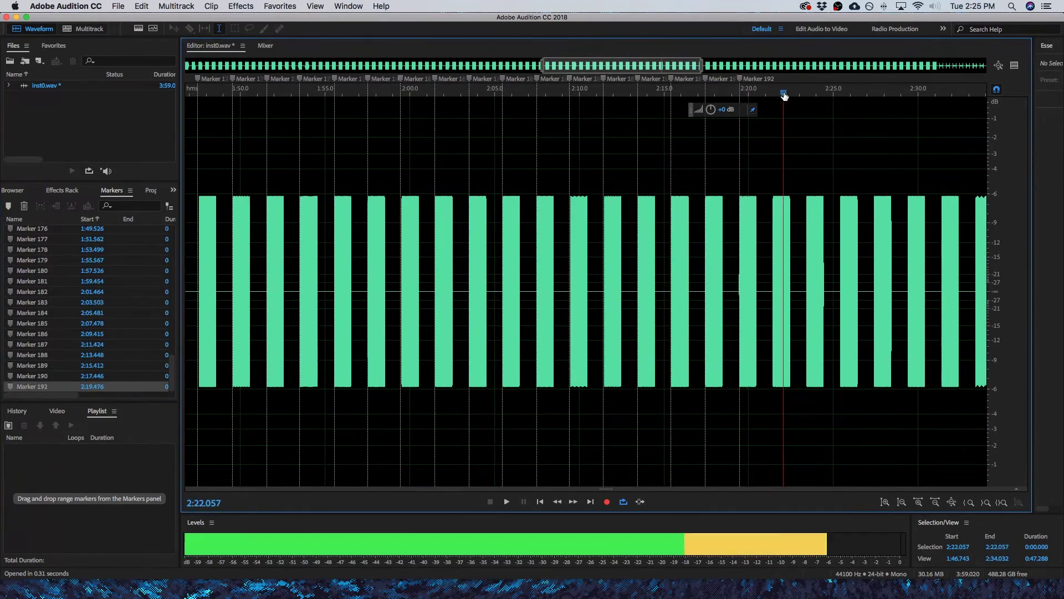
key("m")
key("m")
key("m")
left_click_drag(671, 88, 607, 92)
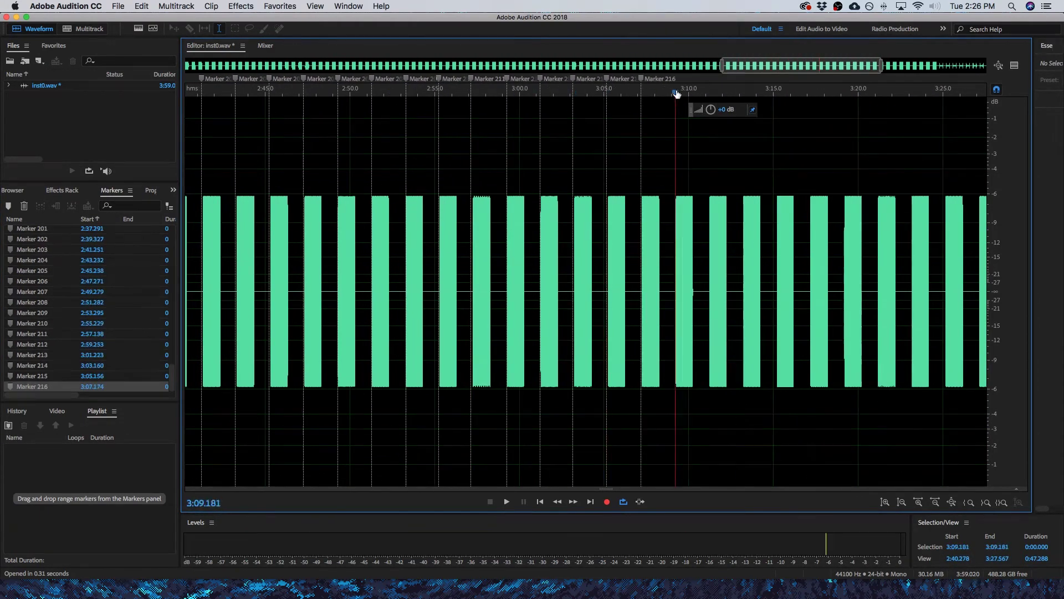
key("m")
key("m")
key("m")
key("m")
key("m")
key("m")
key("m")
key("m")
key("m")
key("m")
key("m")
key("m")
scroll(797, 100, "down", 5)
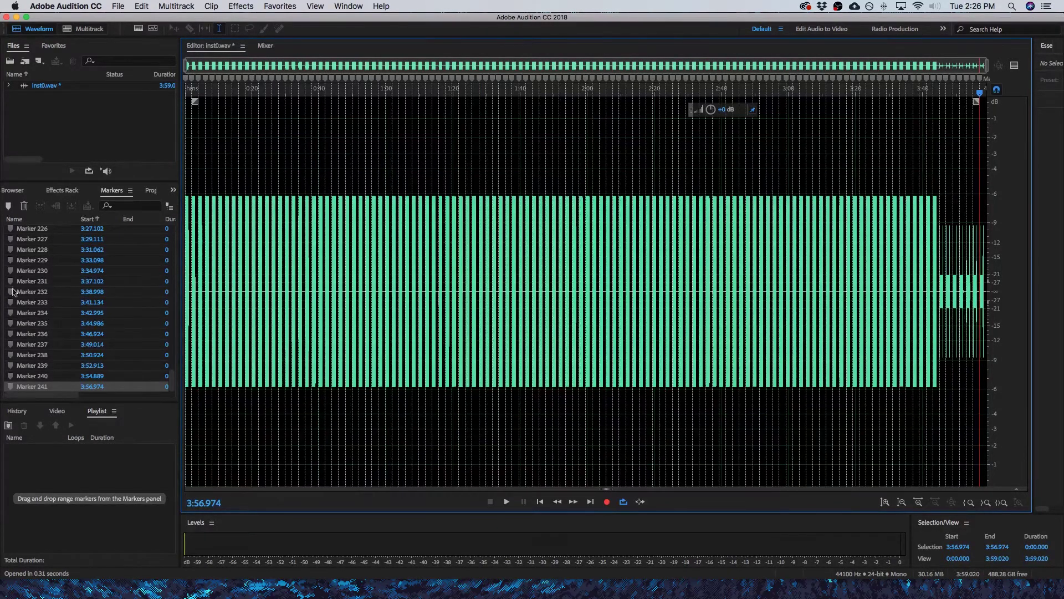
- Make Marker 234 a range marker, then select all markers in the list
left_click(27, 387)
scroll(31, 259, "up", 10)
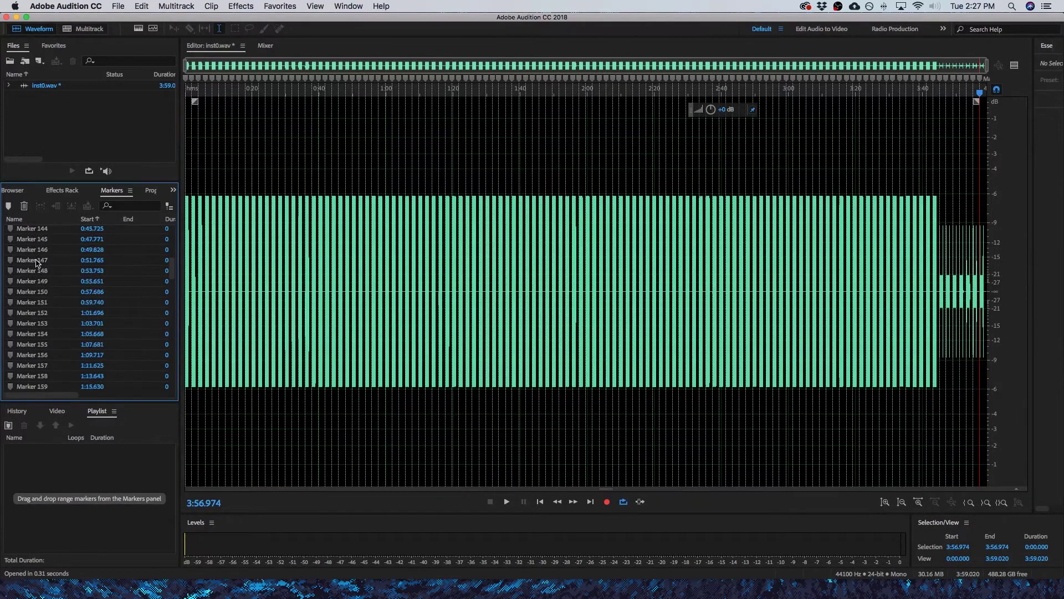
scroll(35, 238, "up", 5)
left_click(40, 233)
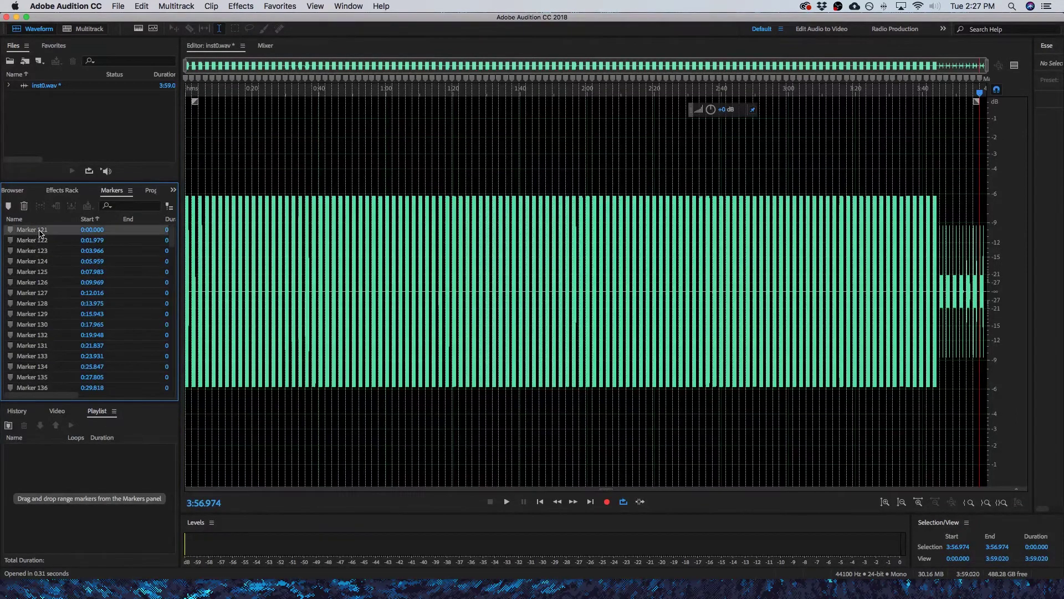
scroll(269, 182, "up", 5)
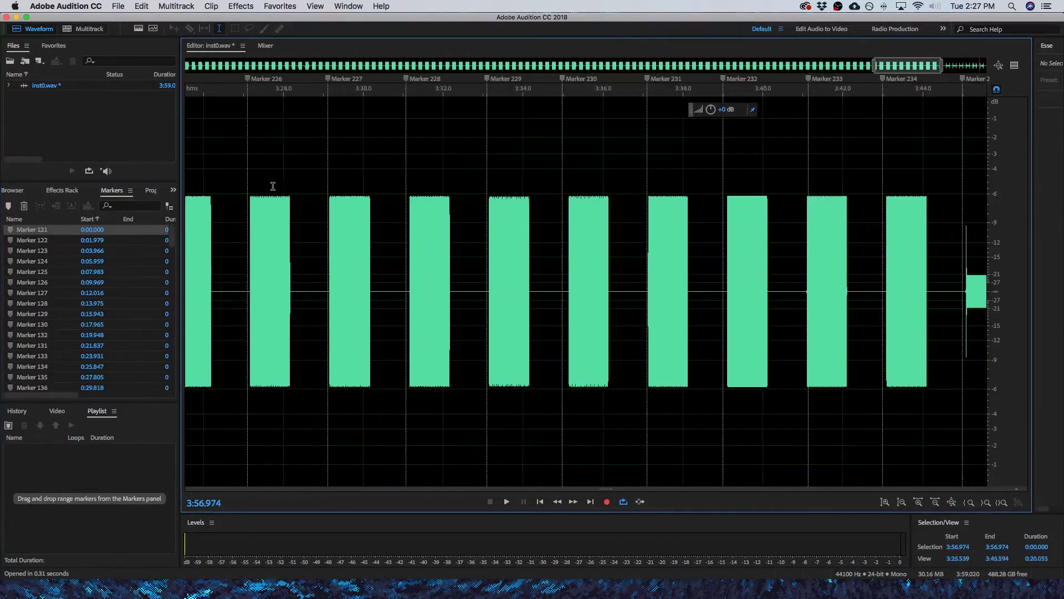
scroll(272, 185, "down", 2)
scroll(273, 185, "down", 2)
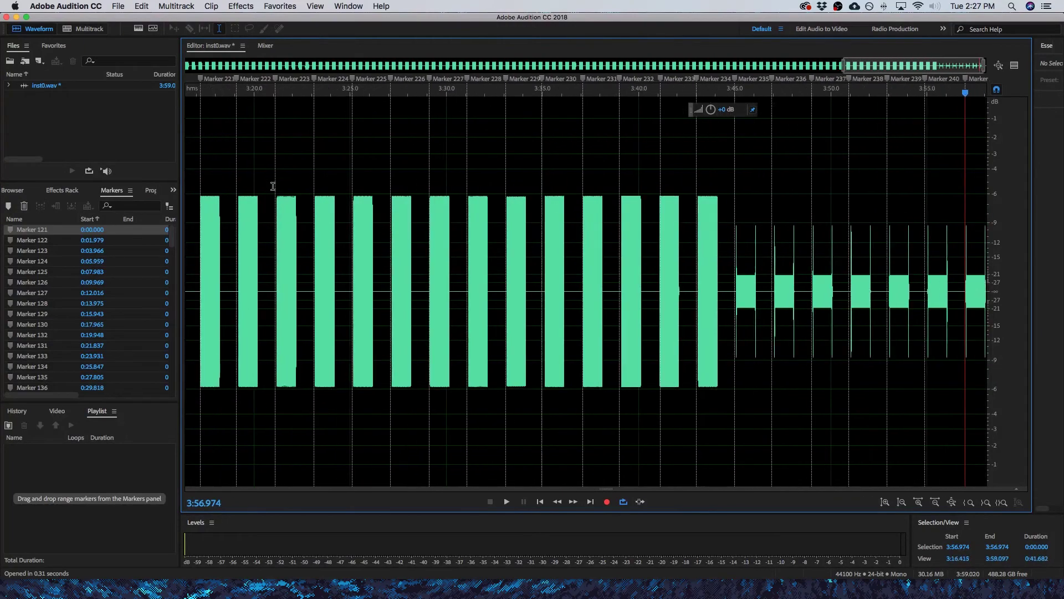
scroll(272, 185, "left", 5)
scroll(273, 186, "left", 3)
scroll(270, 177, "left", 3)
scroll(271, 177, "down", 3)
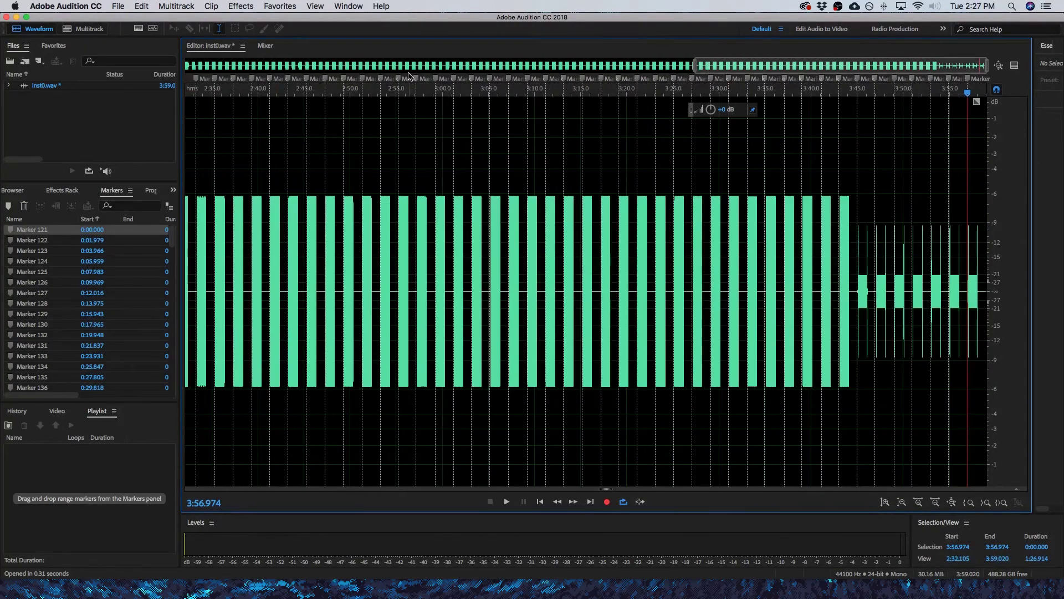
scroll(379, 82, "up", 3)
scroll(388, 126, "up", 2)
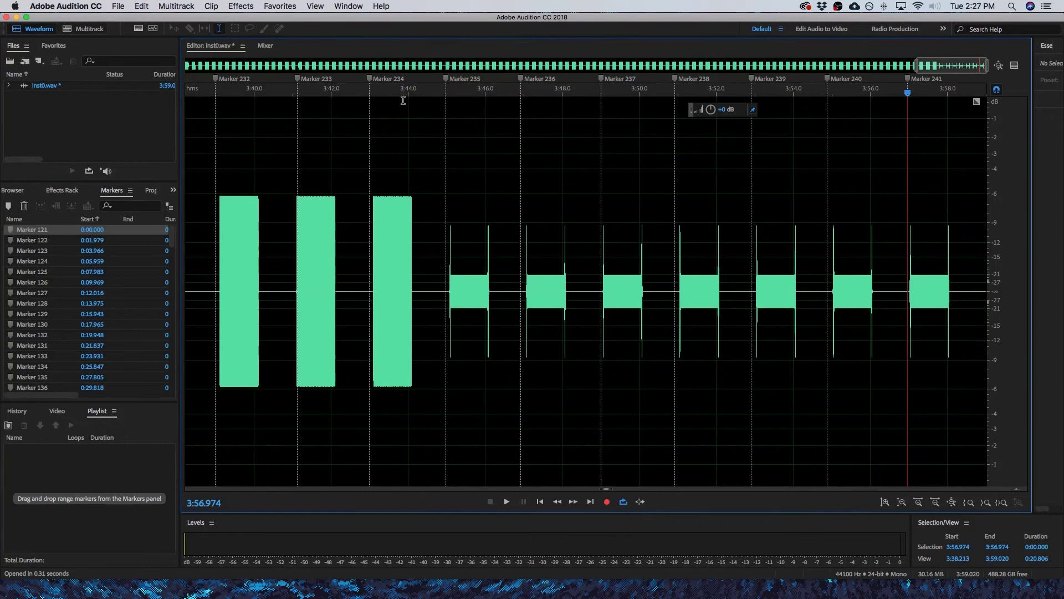
right_click(369, 79)
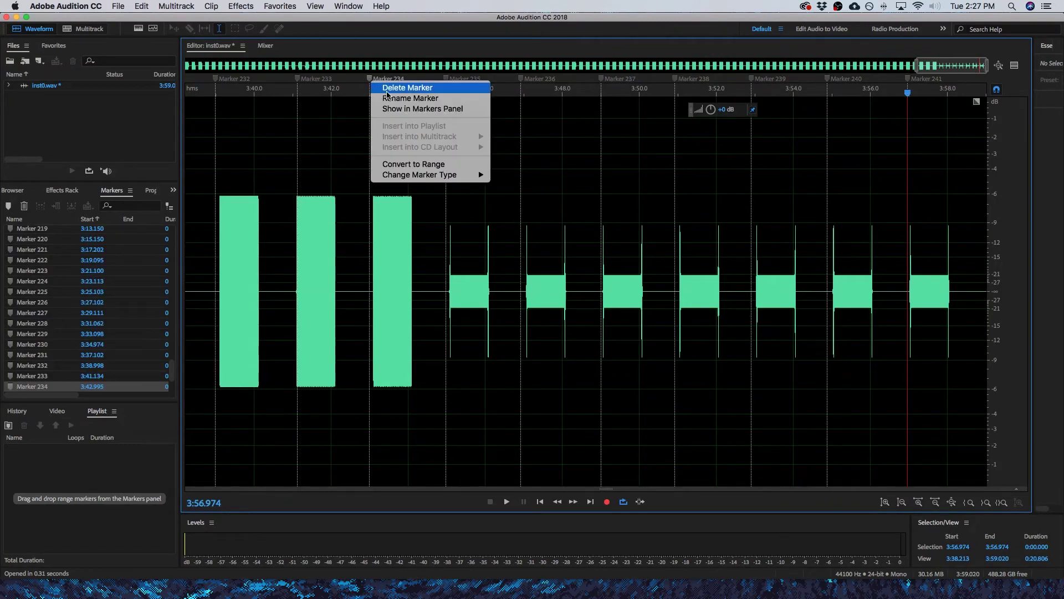
left_click(413, 163)
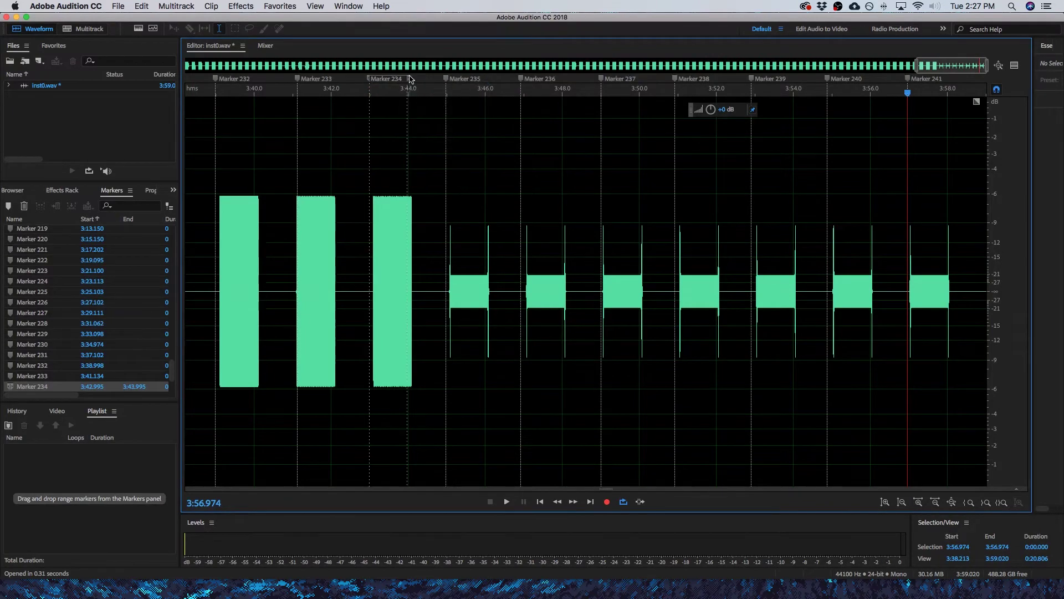
left_click_drag(408, 78, 373, 79)
scroll(30, 366, "down", 4)
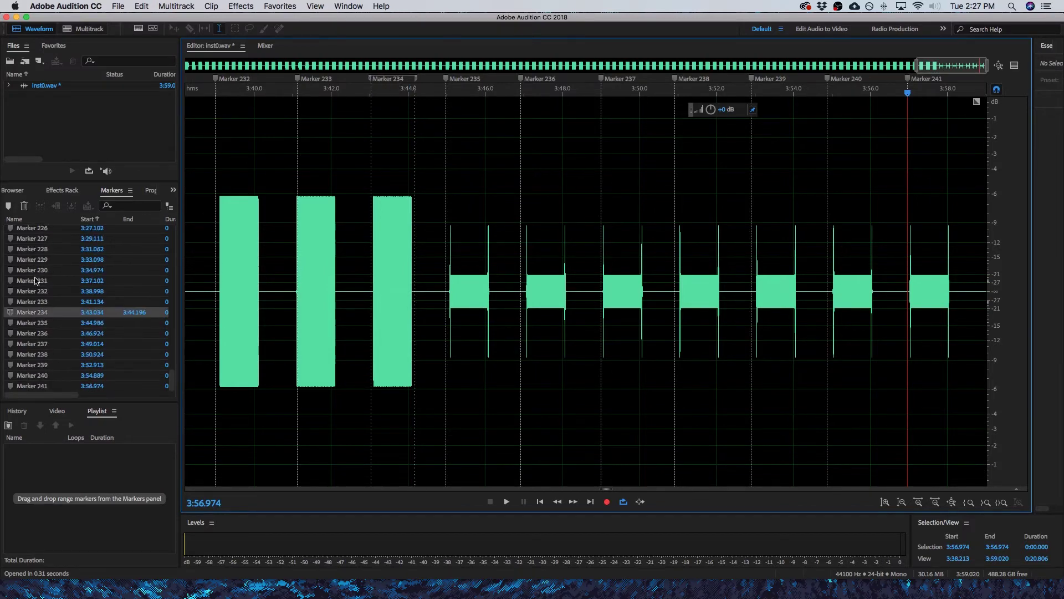
left_click(33, 285)
key("super+a")
- Merge the selected markers into ranges and export each range's audio as a WAV file
right_click(35, 285)
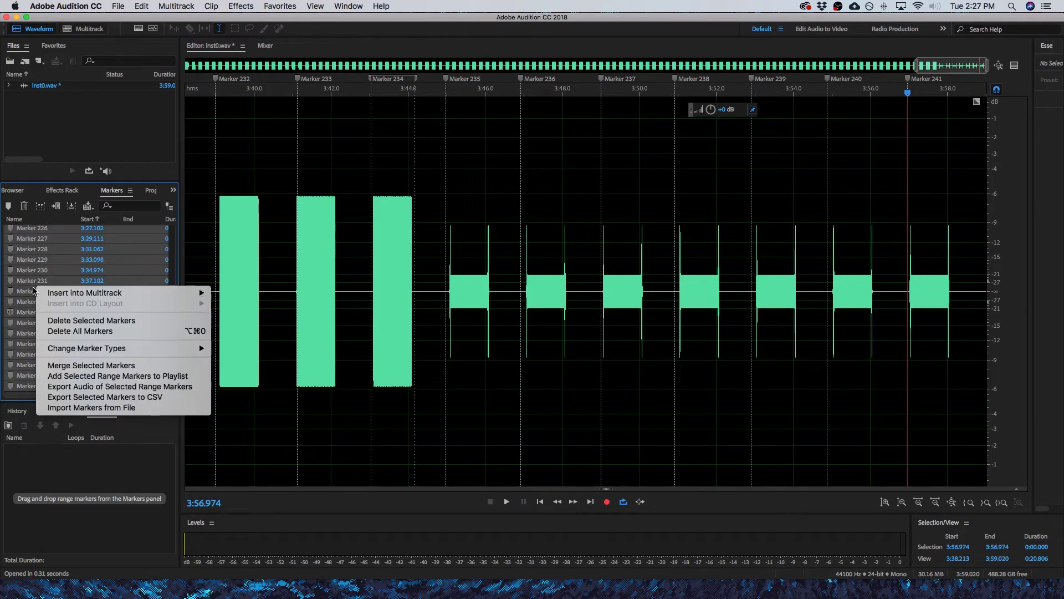
left_click(101, 366)
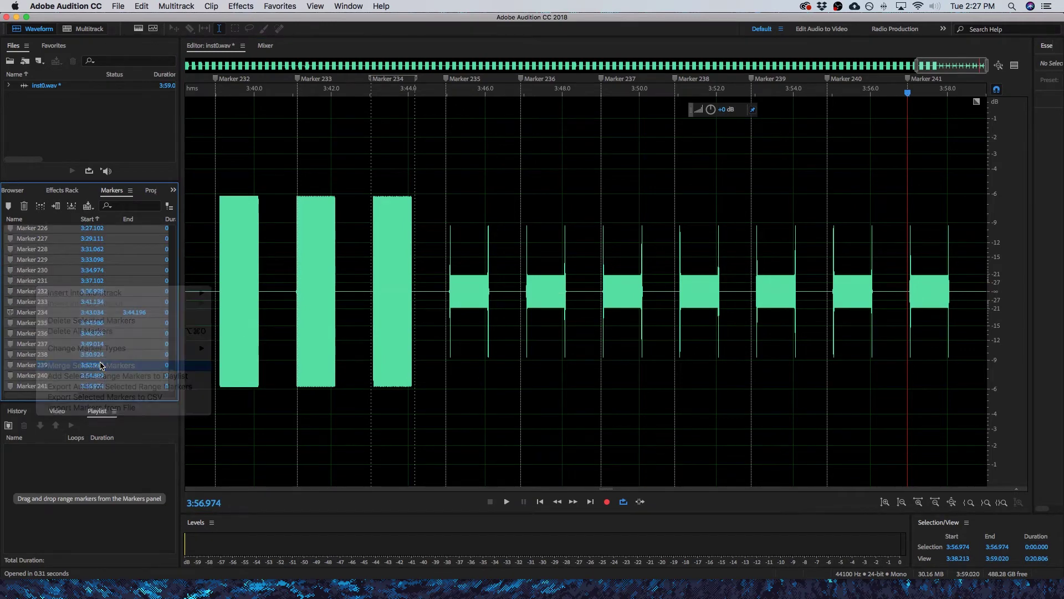
scroll(341, 145, "down", 2)
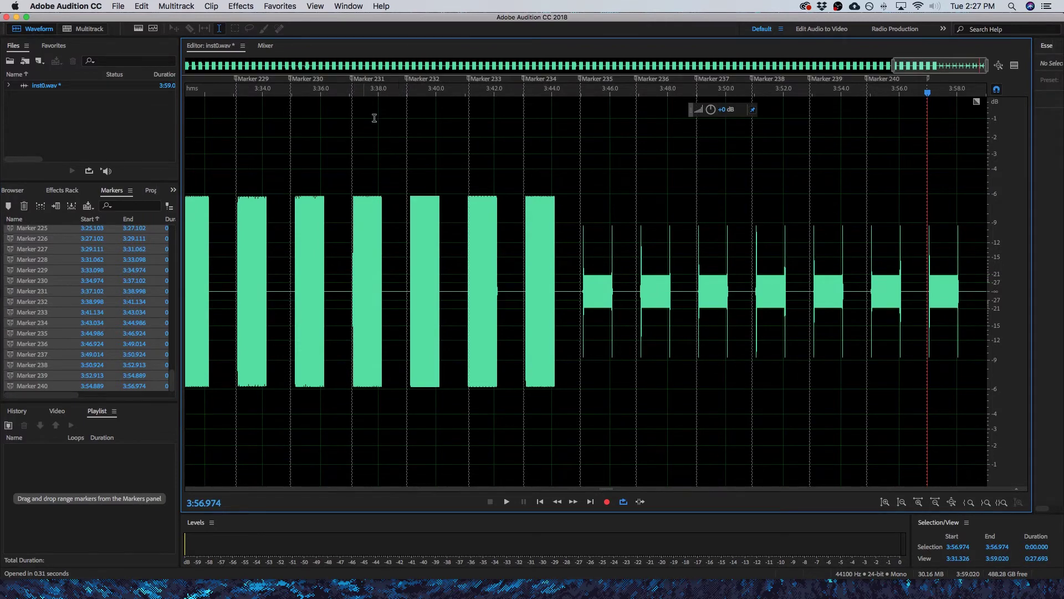
scroll(394, 286, "down", 4)
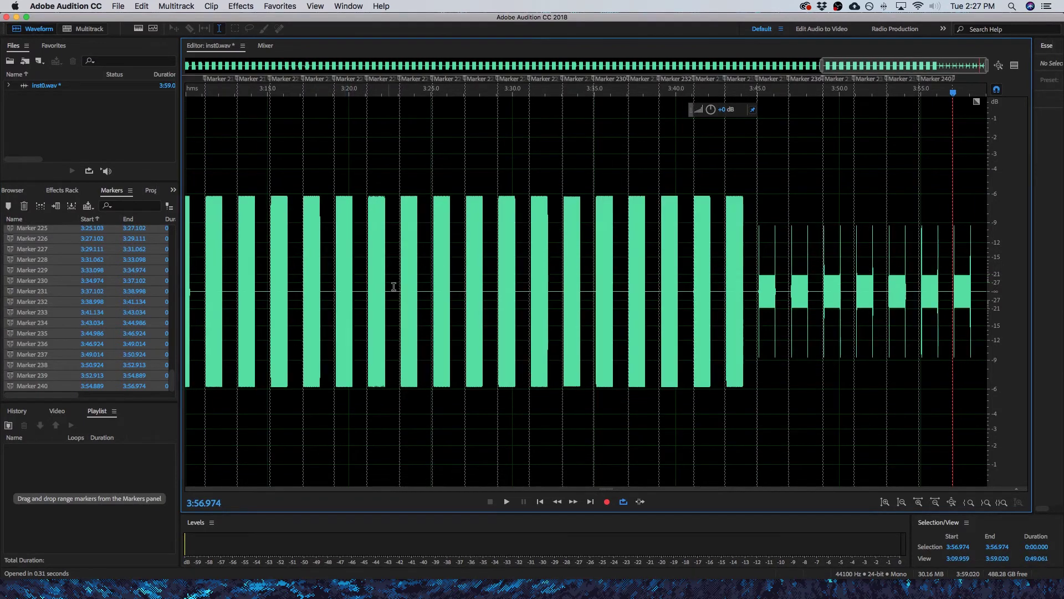
right_click(42, 294)
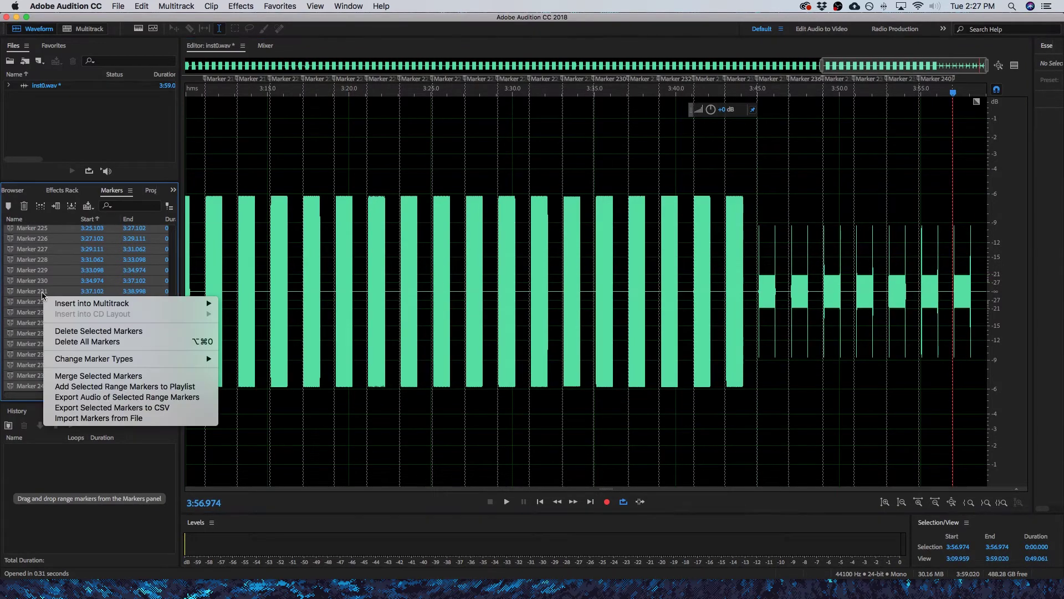
left_click(66, 398)
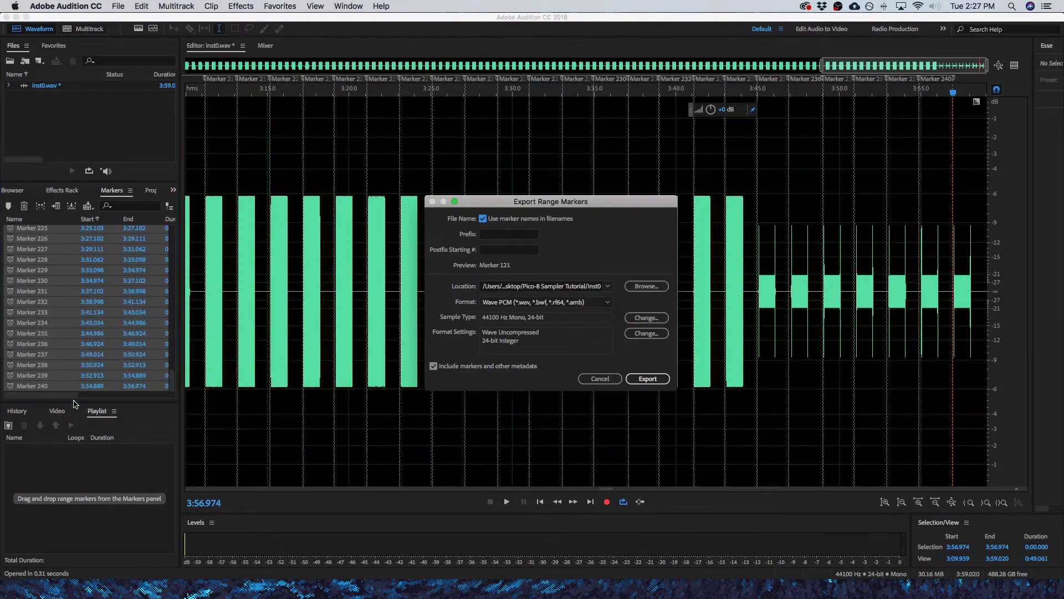
left_click(647, 380)
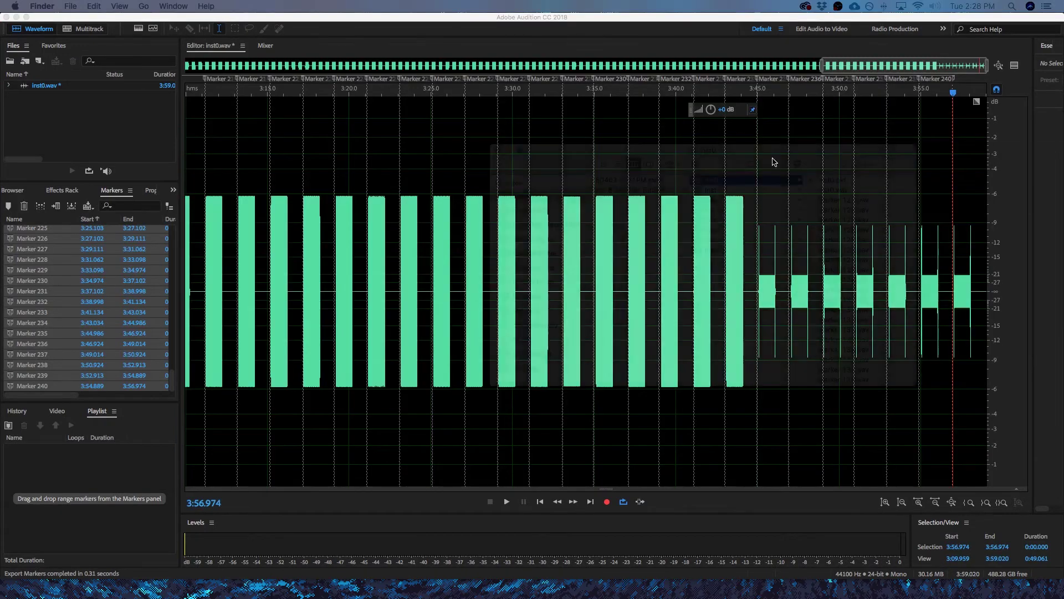
scroll(574, 202, "down", 2)
scroll(572, 201, "up", 10)
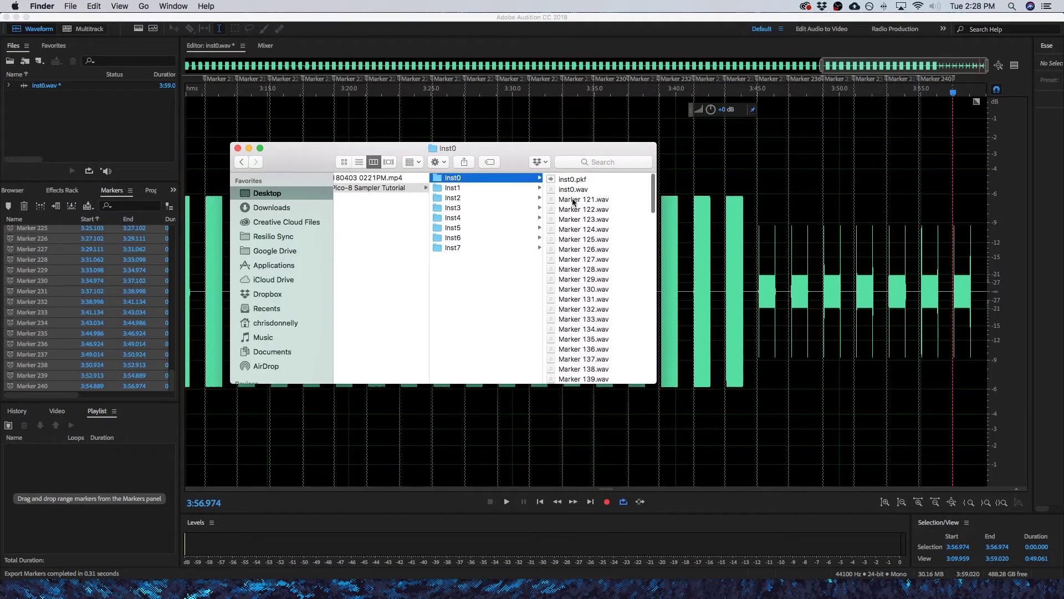
scroll(580, 305, "down", 10)
scroll(580, 305, "down", 10)
scroll(579, 305, "down", 5)
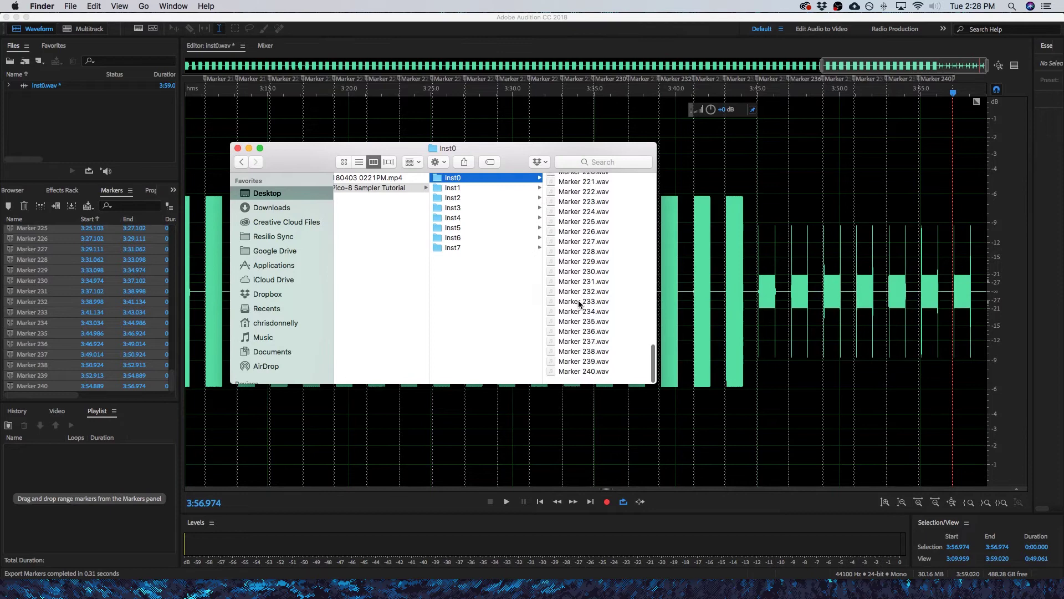
scroll(581, 333, "down", 5)
- Batch-rename Marker files from Marker 240.wav to the first as inst0_ numbered from 1
left_click(576, 381)
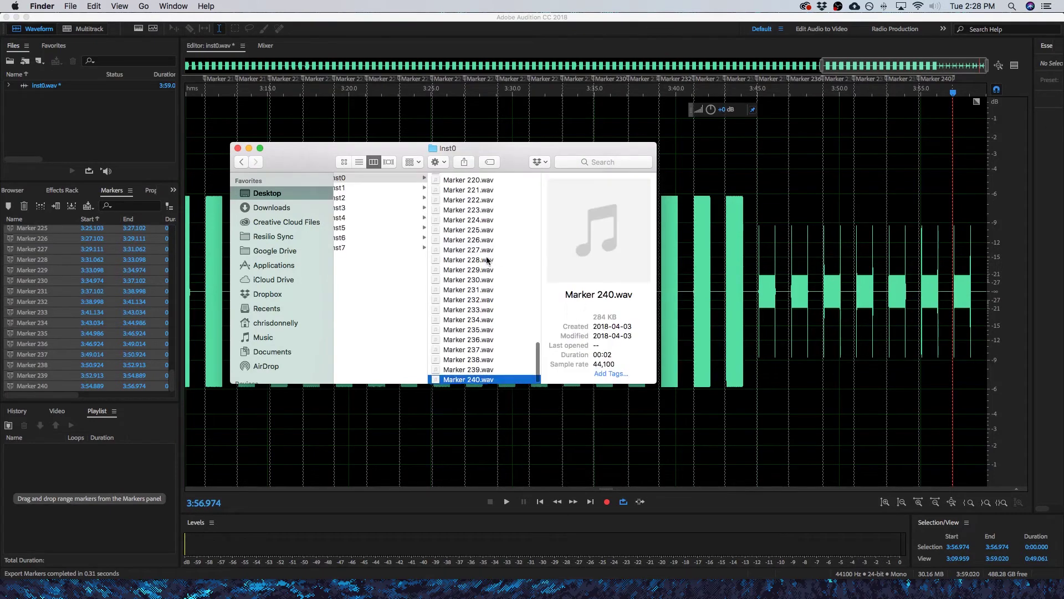
scroll(488, 260, "up", 10)
left_click(473, 202, "shift")
right_click(459, 202)
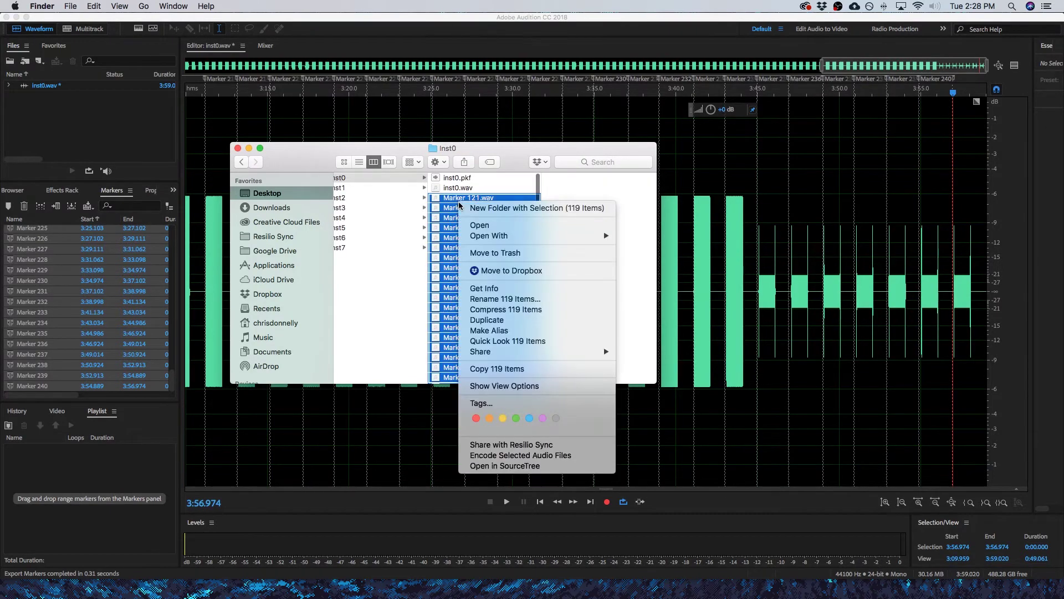
left_click(507, 299)
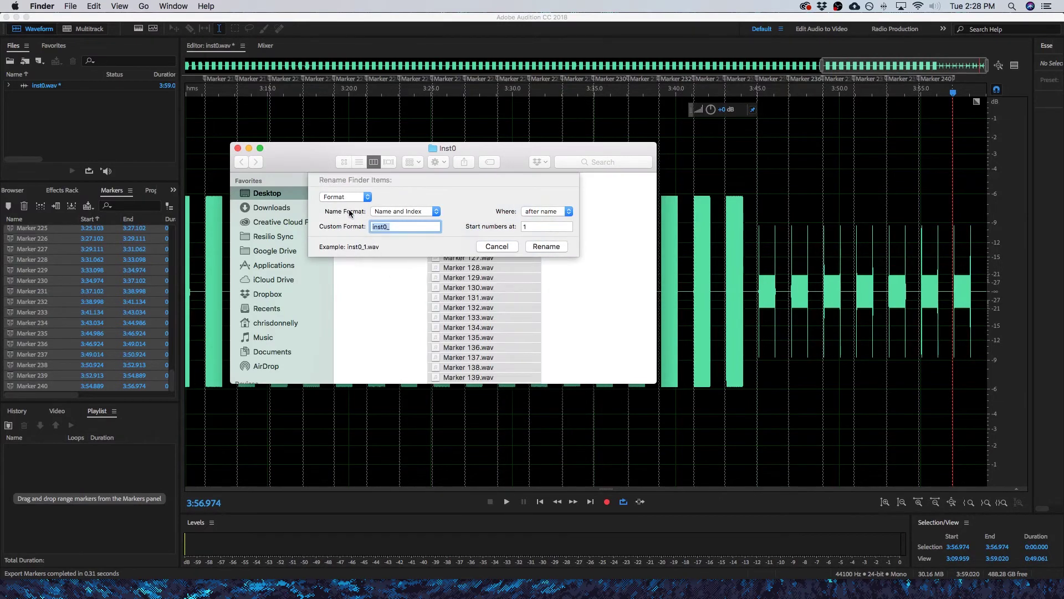
left_click(404, 226)
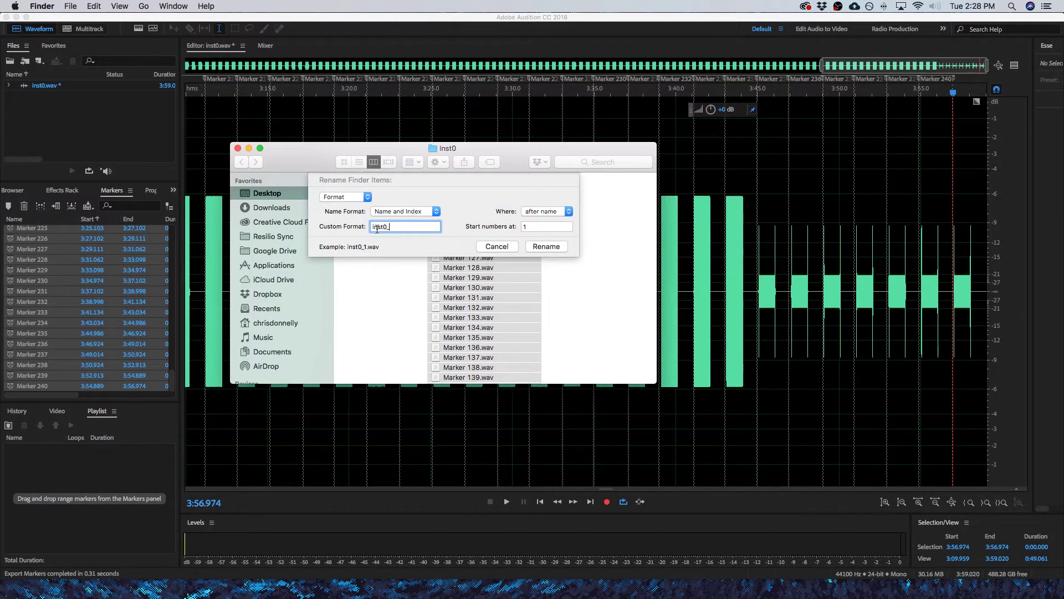
left_click(343, 197)
left_click(344, 199)
left_click(543, 227)
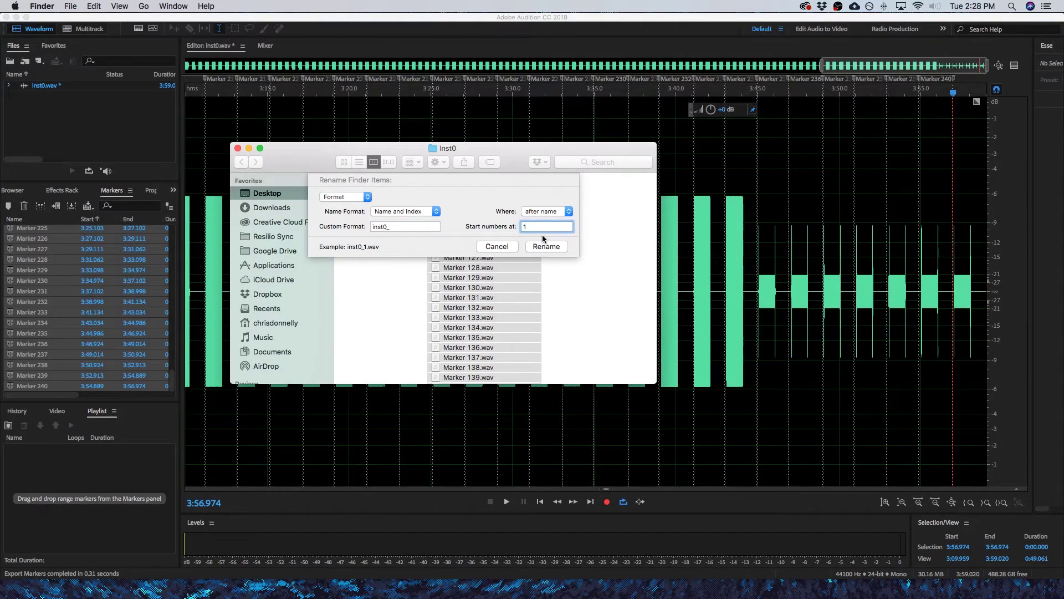
left_click(545, 246)
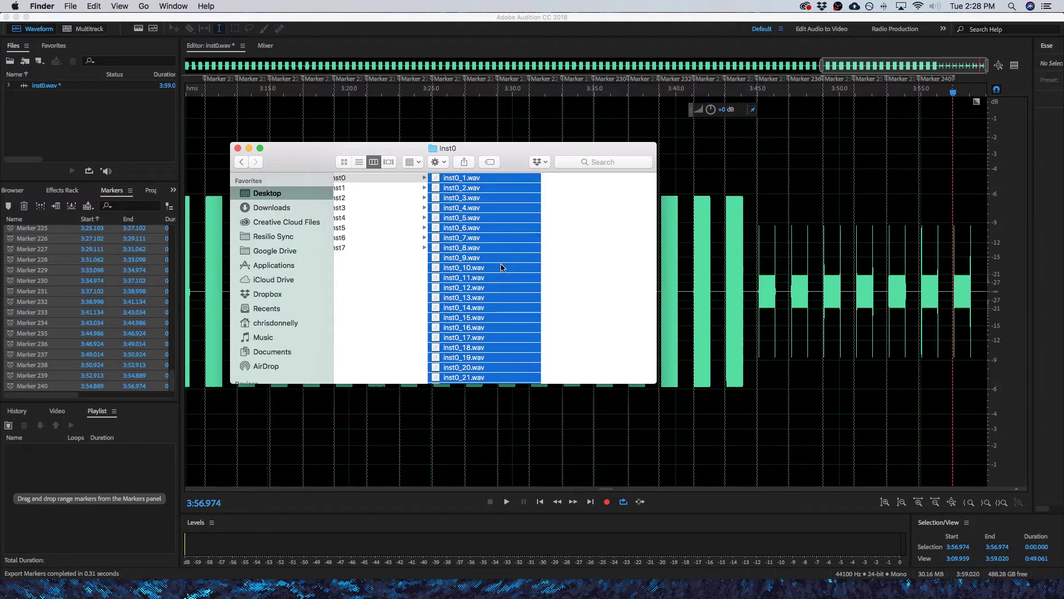
- Back in Audition, import inst1.wav from the Pico-8 Sampler Tutorial folder
left_click(457, 449)
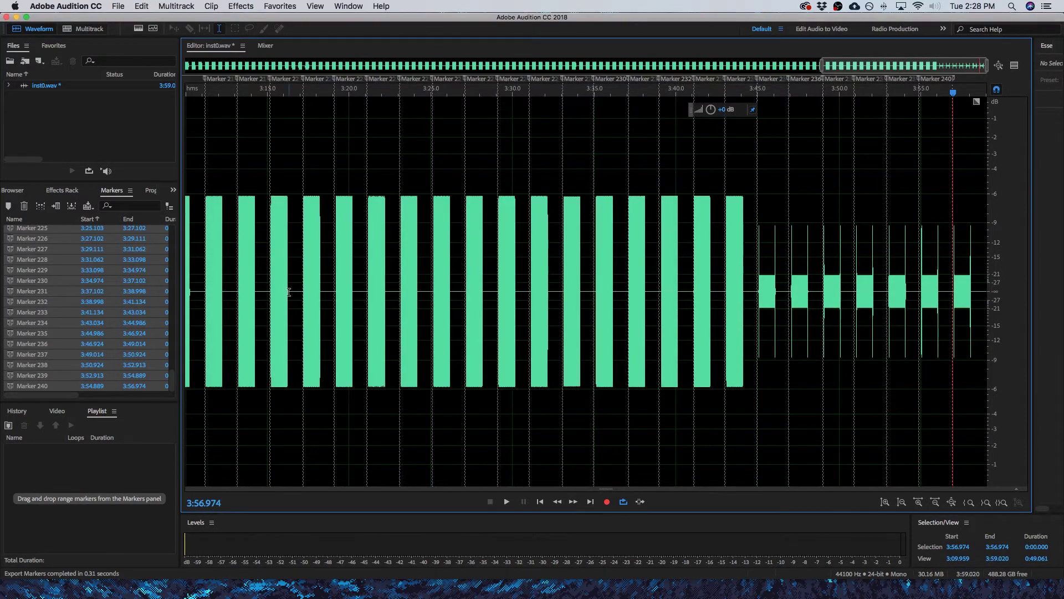
scroll(484, 251, "down", 2)
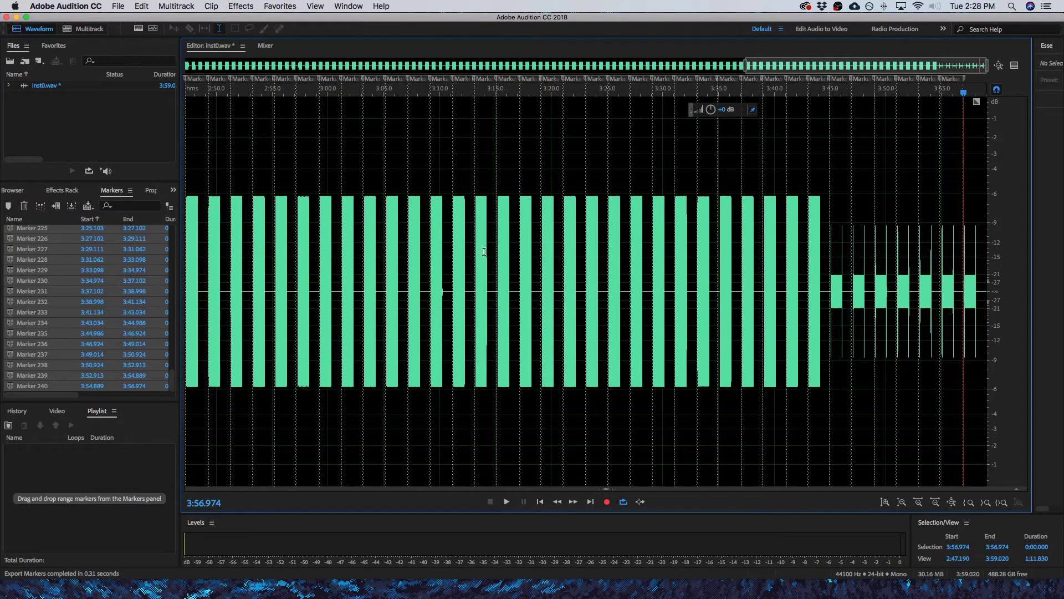
left_click(67, 103)
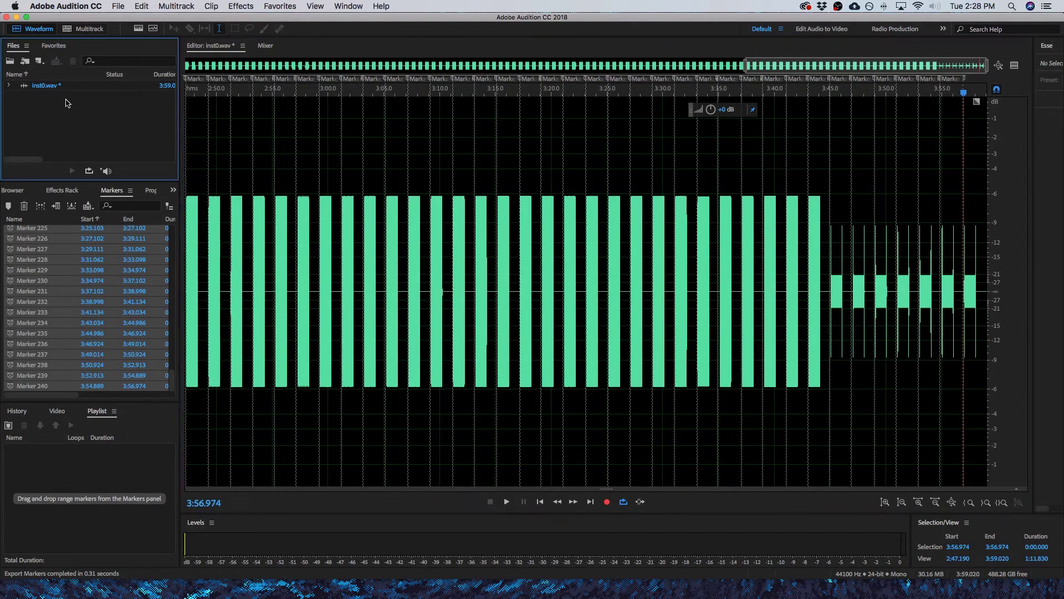
double_click(66, 102)
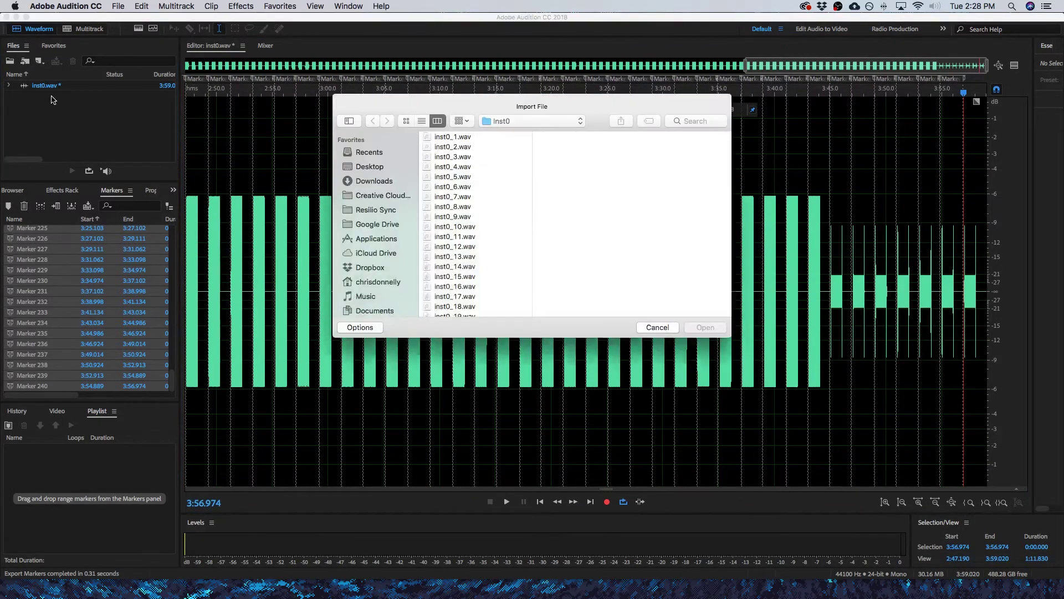
left_click(524, 121)
left_click(509, 133)
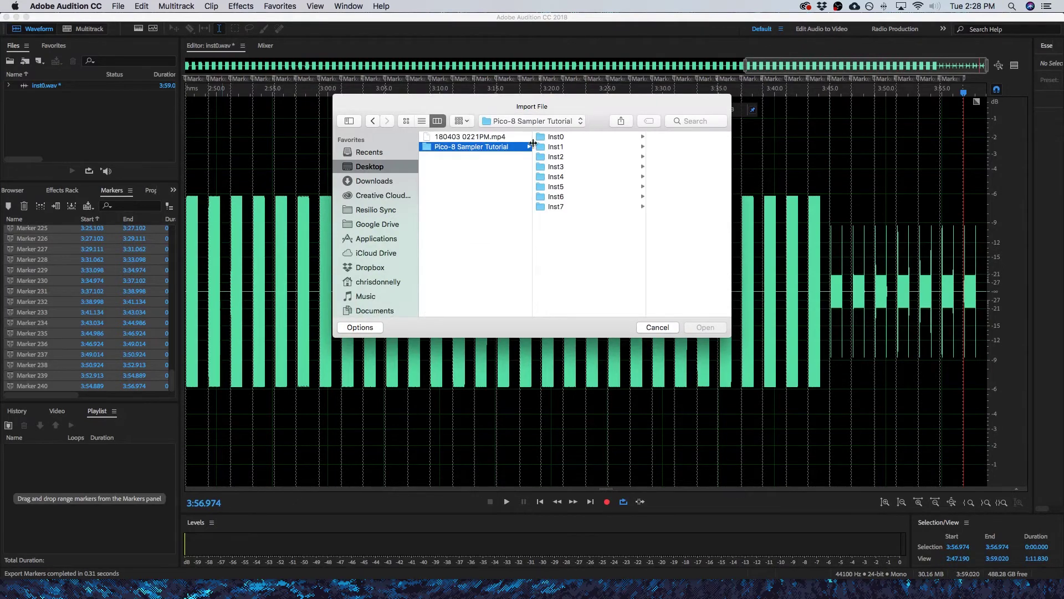
left_click(556, 136)
left_click(658, 137)
left_click(703, 327)
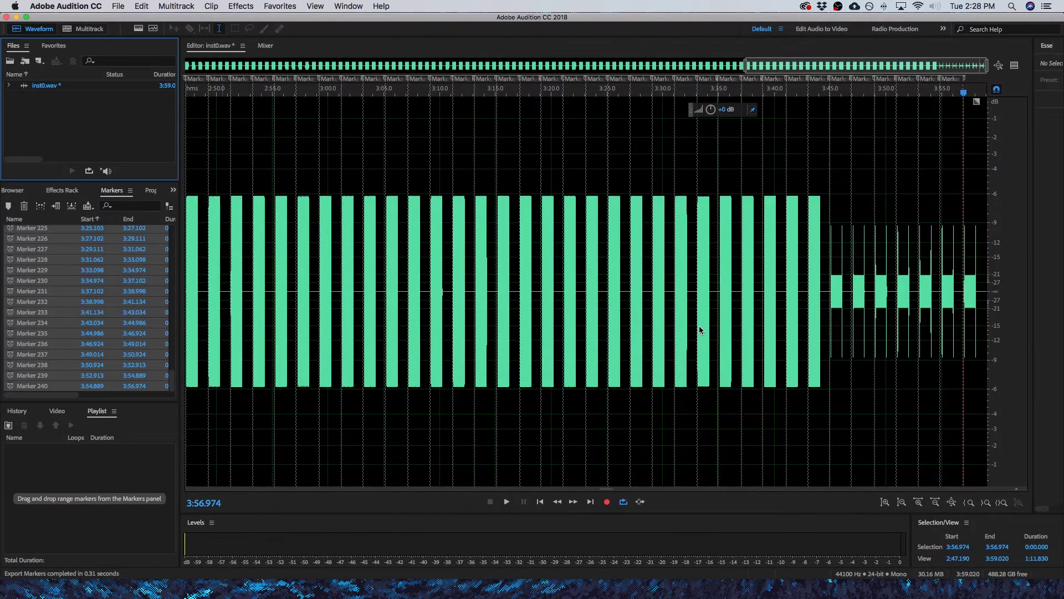
- Open inst1.wav and delete all of its existing markers
left_click(62, 98)
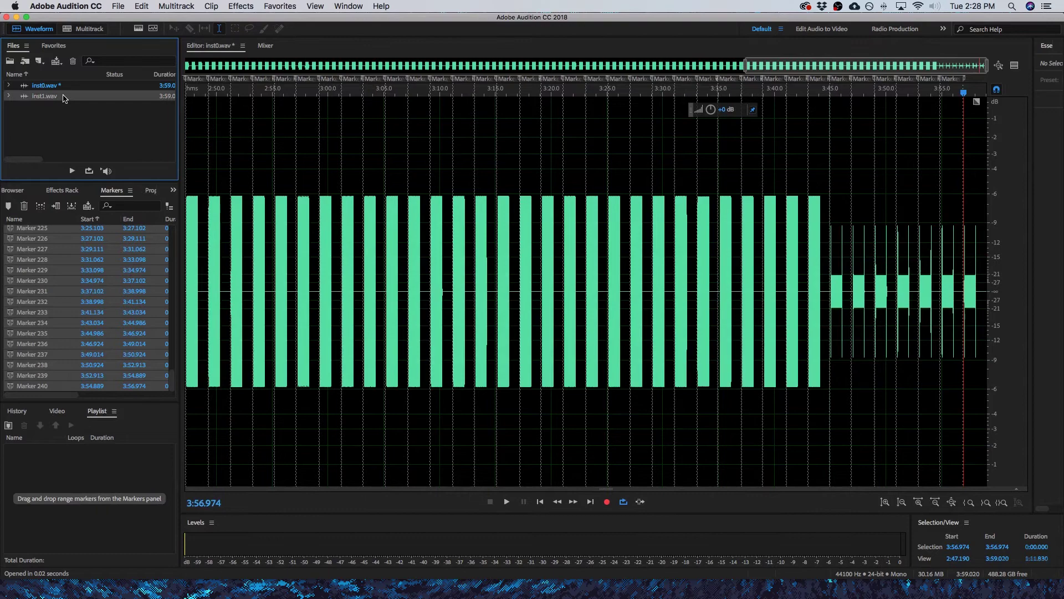
double_click(63, 98)
left_click(27, 228)
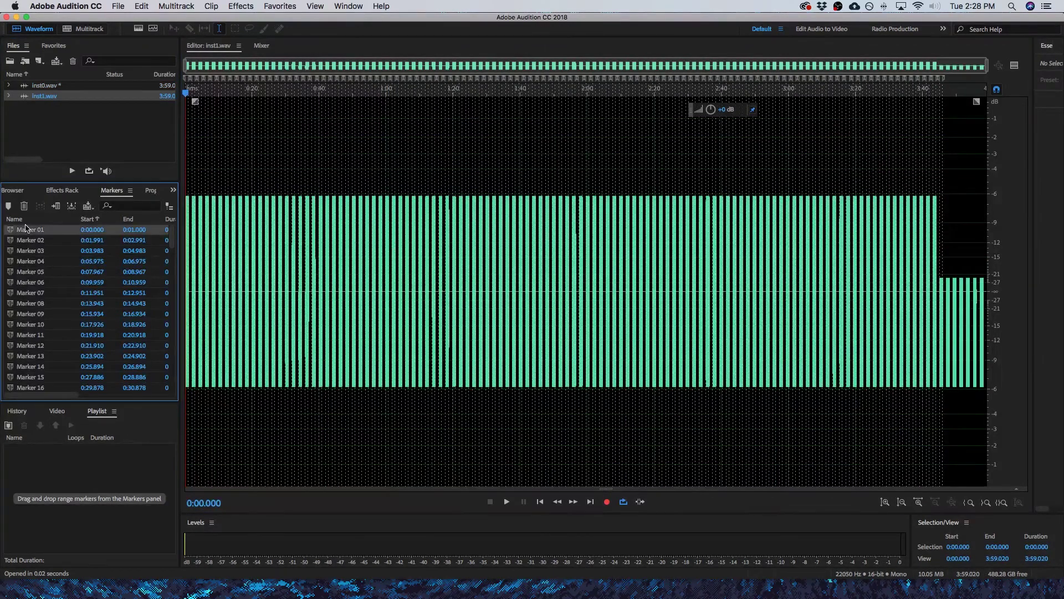
scroll(37, 351, "down", 10)
scroll(37, 351, "down", 10)
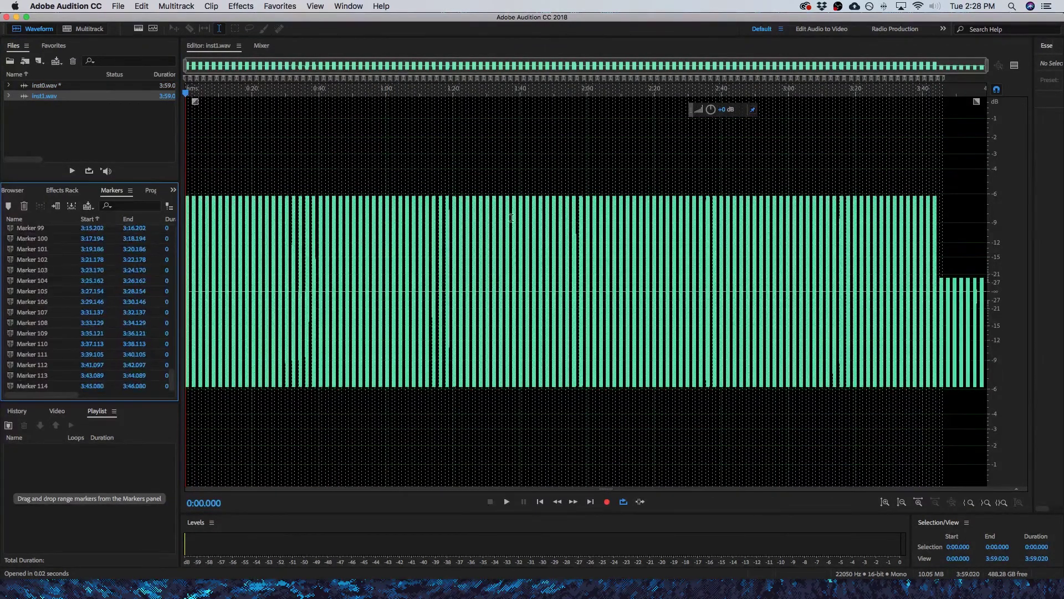
left_click(35, 388, "shift")
key("Delete")
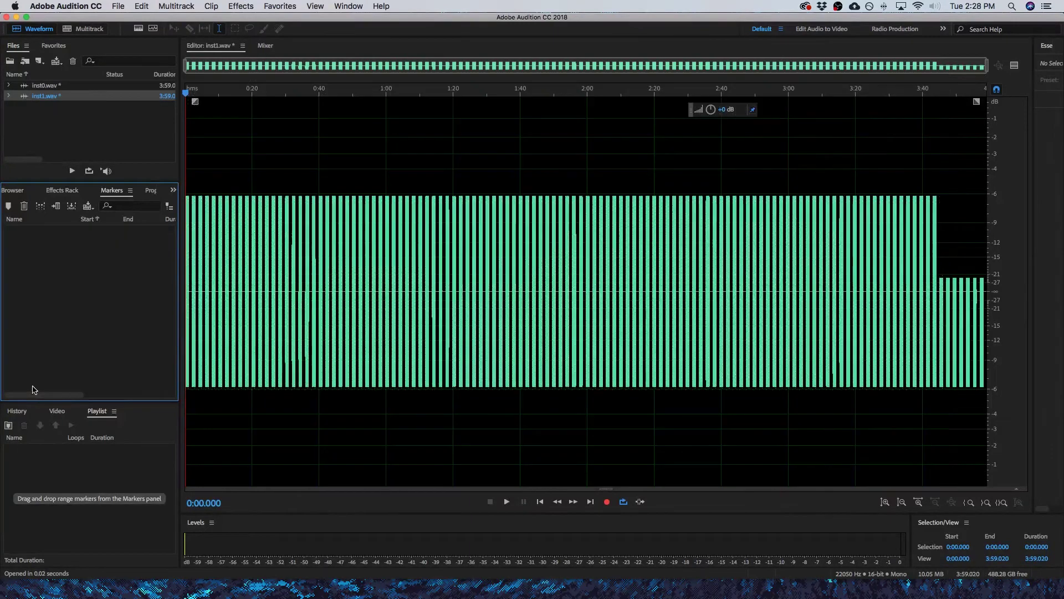
- Import markers into inst1.wav from inst0.wav in the Inst0 folder
right_click(43, 342)
left_click(114, 423)
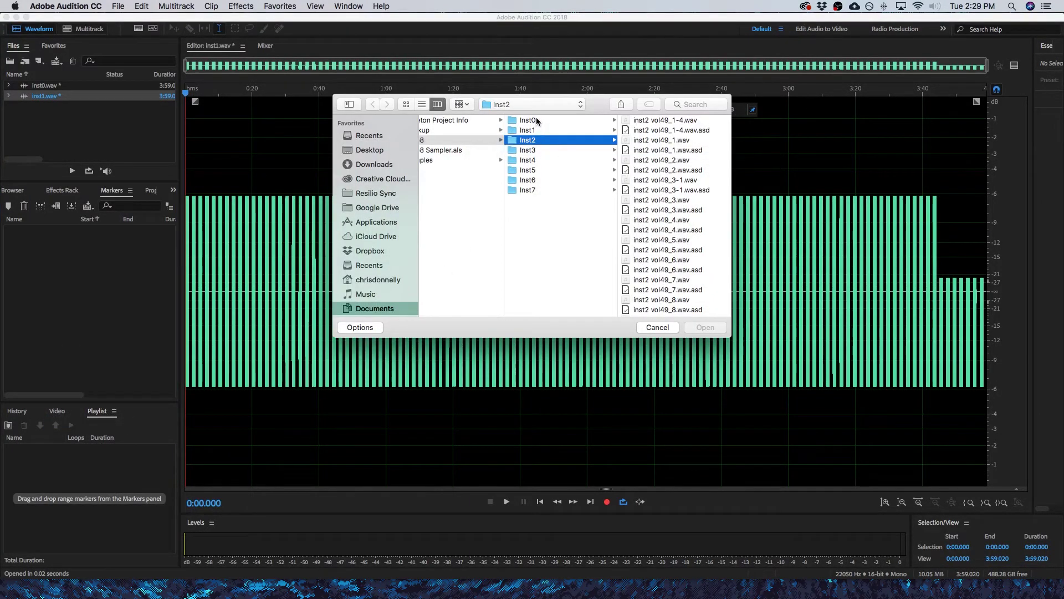
key("super+shift+d")
left_click(499, 131)
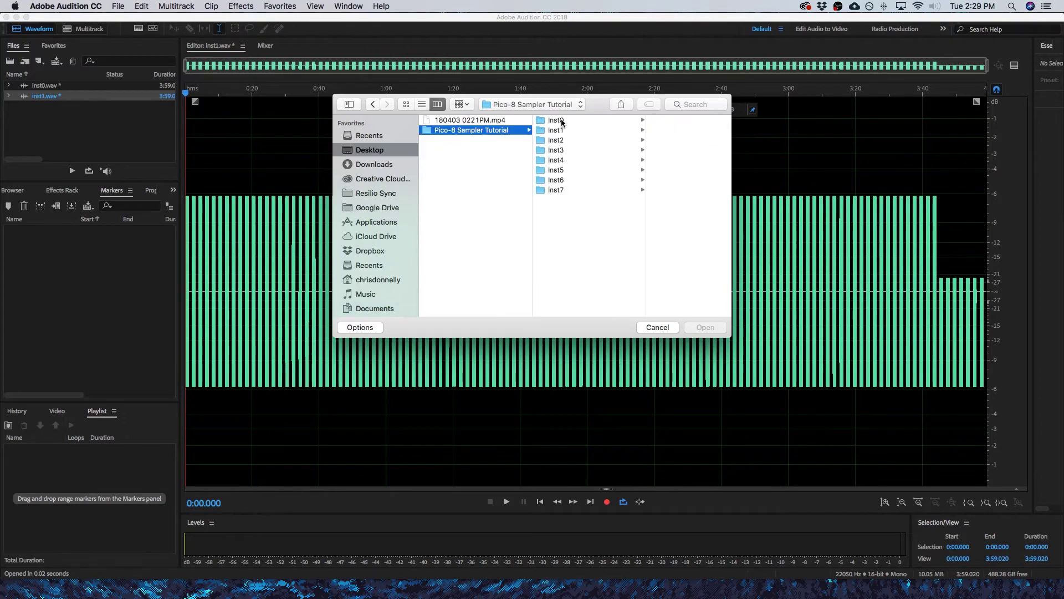
left_click(562, 122)
scroll(648, 250, "down", 10)
scroll(649, 275, "down", 10)
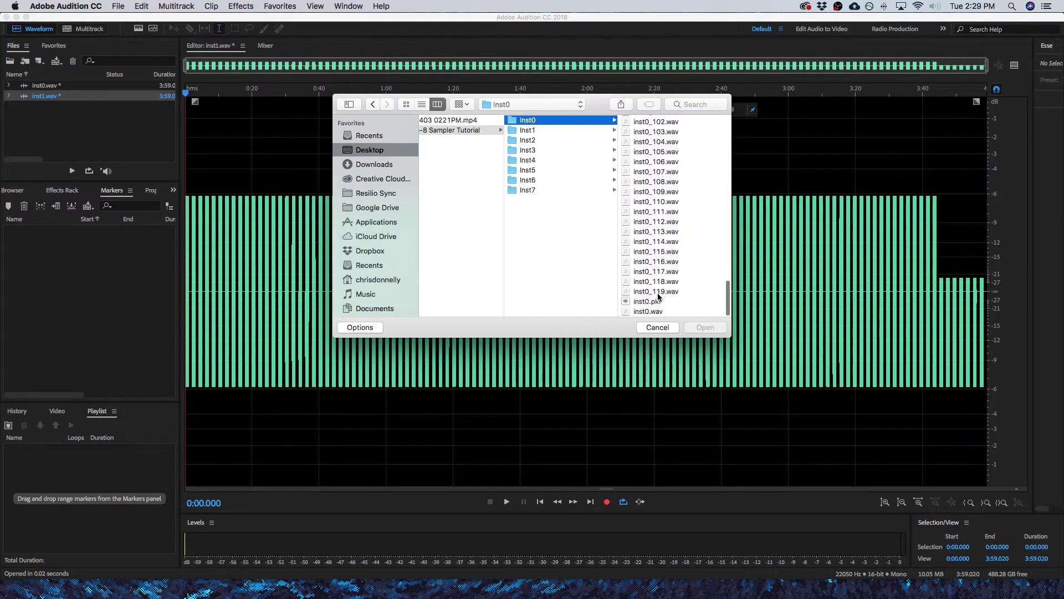
left_click(653, 311)
left_click(703, 328)
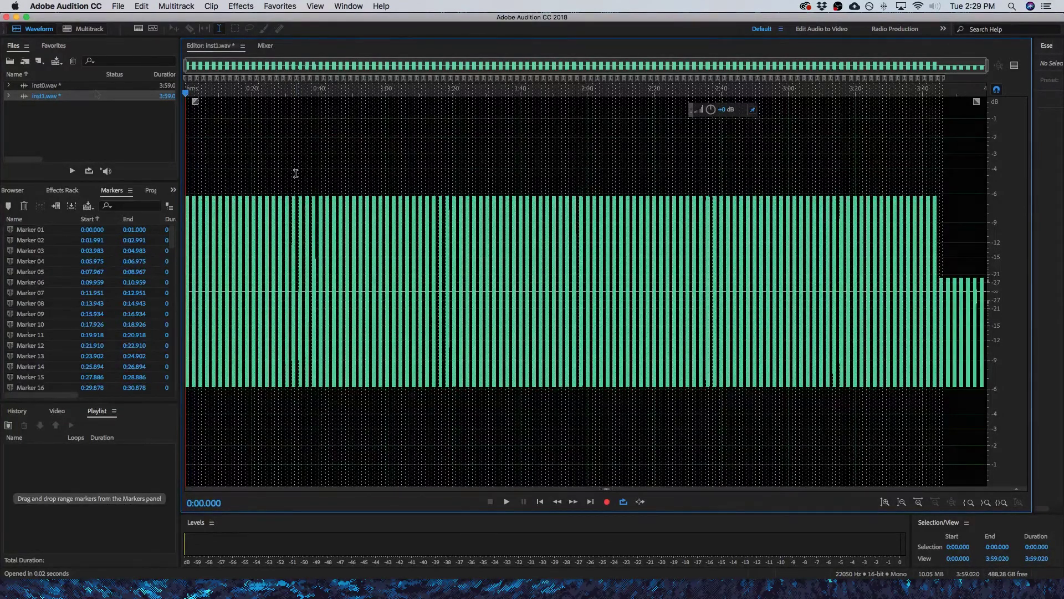
- Close all open files, then import inst0_1.wav through inst0_119.wav from the Inst0 folder
key("super+shift+w")
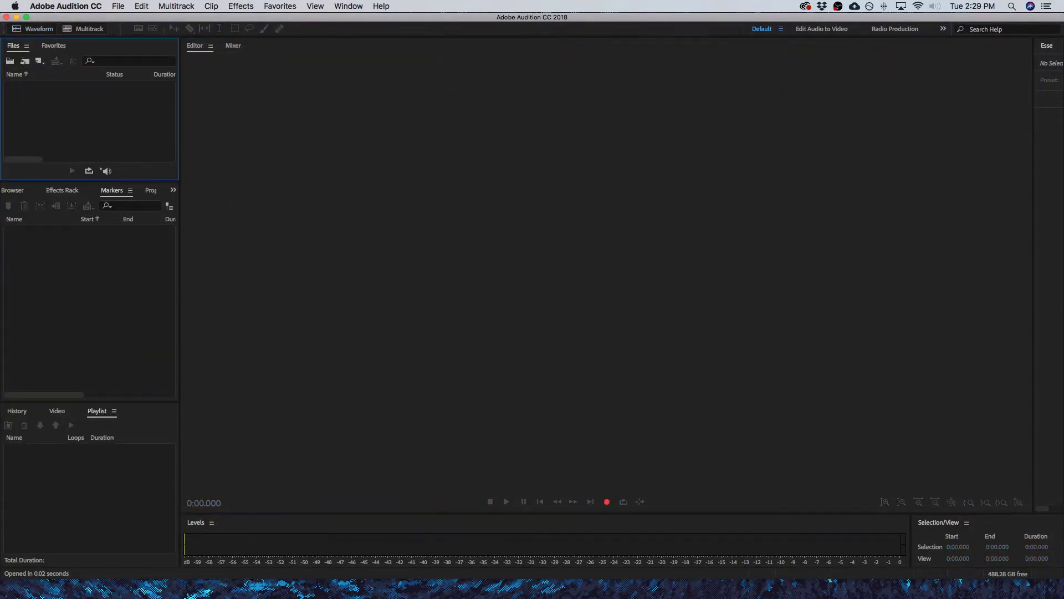
double_click(110, 114)
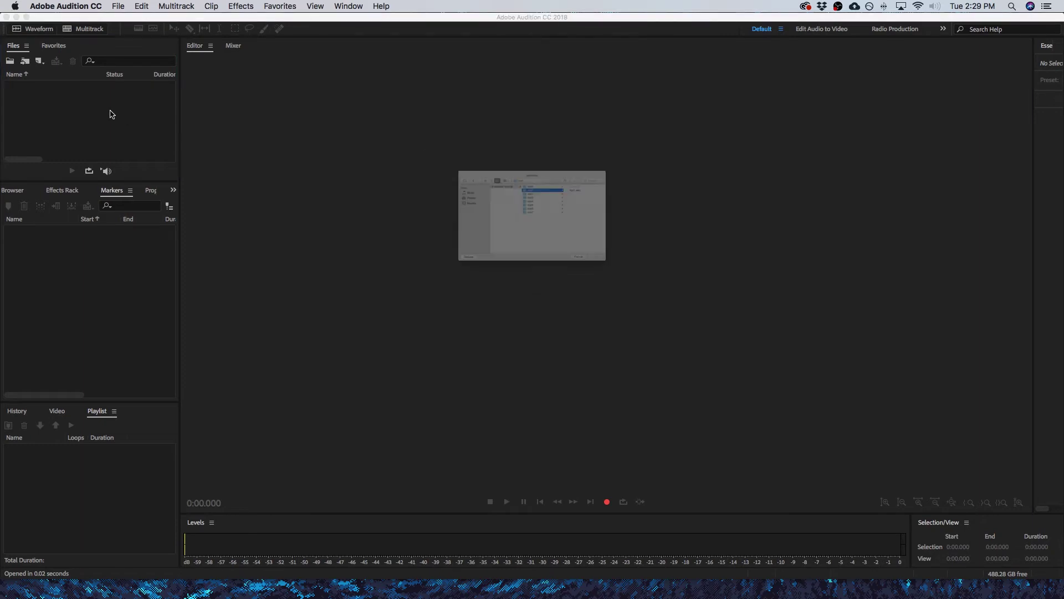
left_click(554, 138)
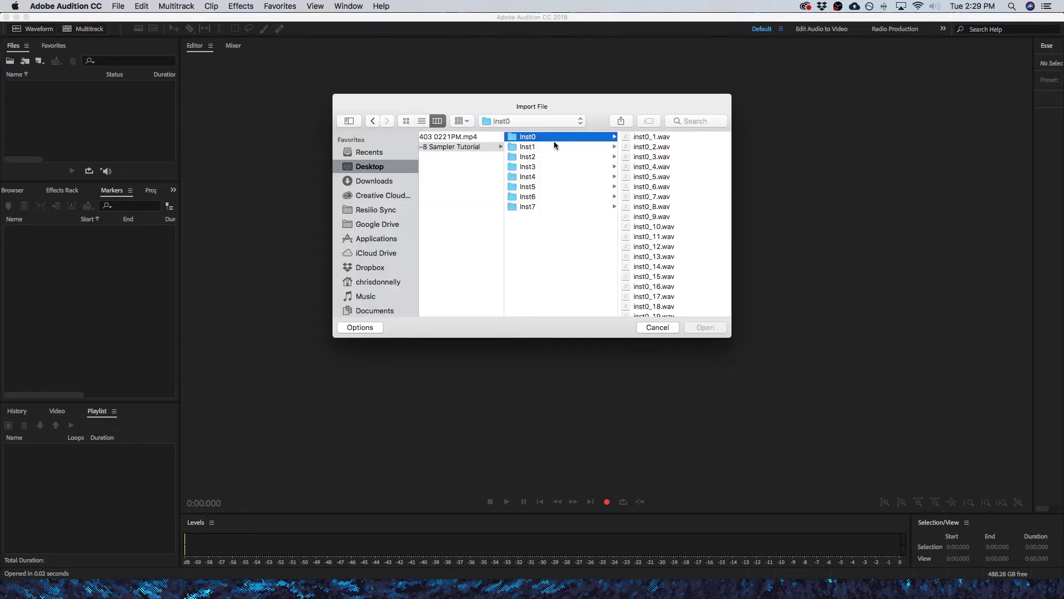
left_click(641, 137)
scroll(570, 249, "down", 10)
scroll(570, 249, "down", 10)
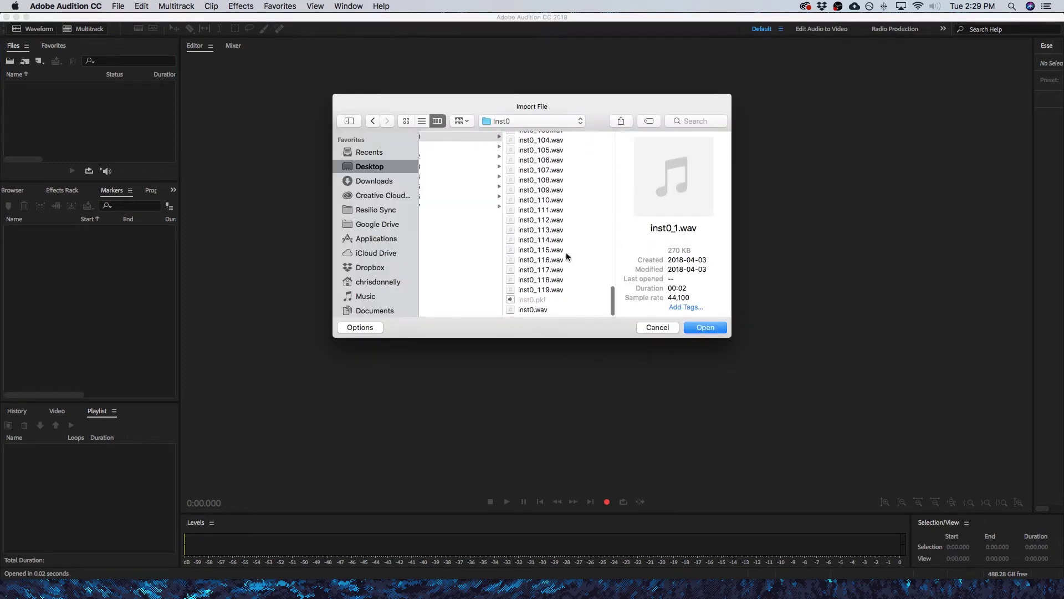
left_click(540, 292, "shift")
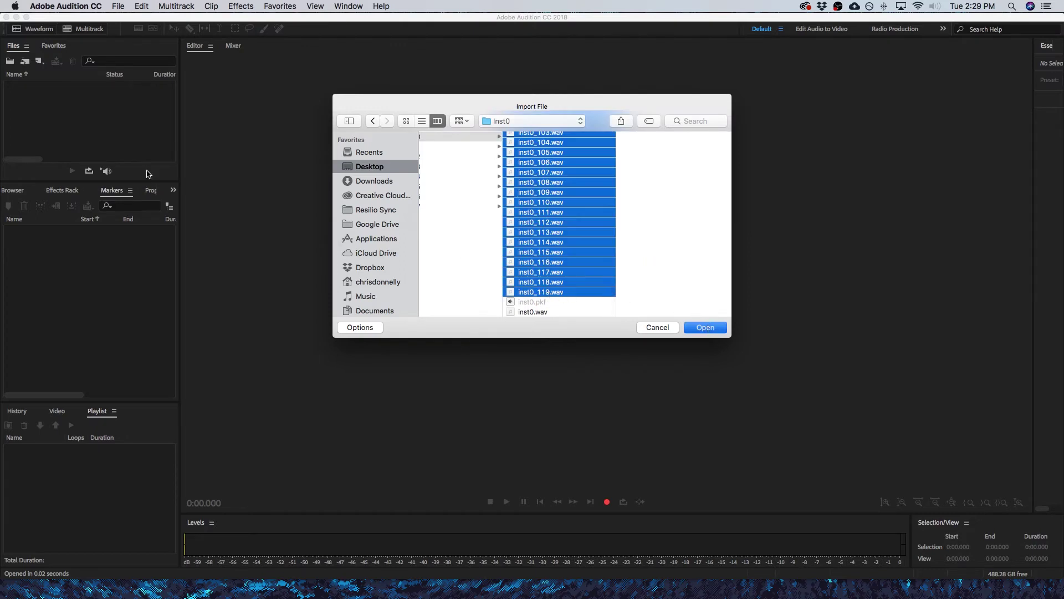
key("Return")
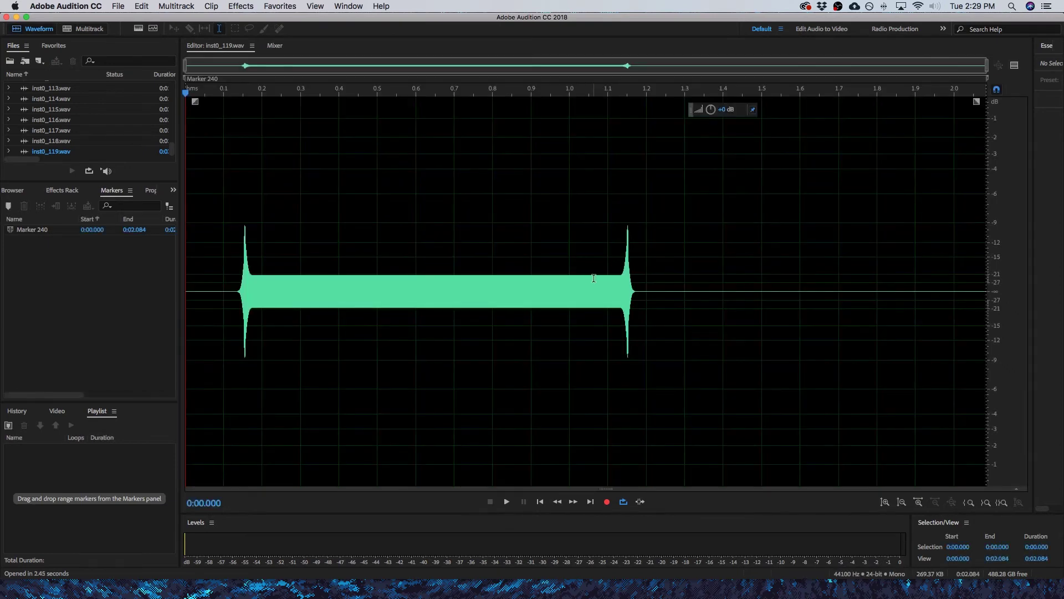
- Bring up inst0_1.wav and select its steady triangle-wave stretch, snapping both edges to zero crossings
key("Home")
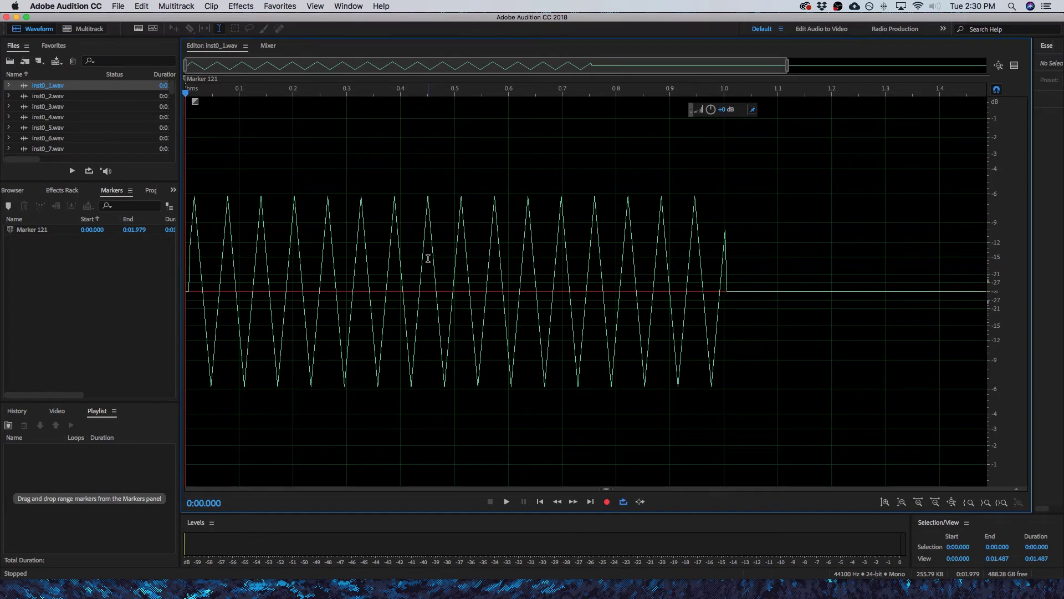
left_click_drag(211, 287, 687, 286)
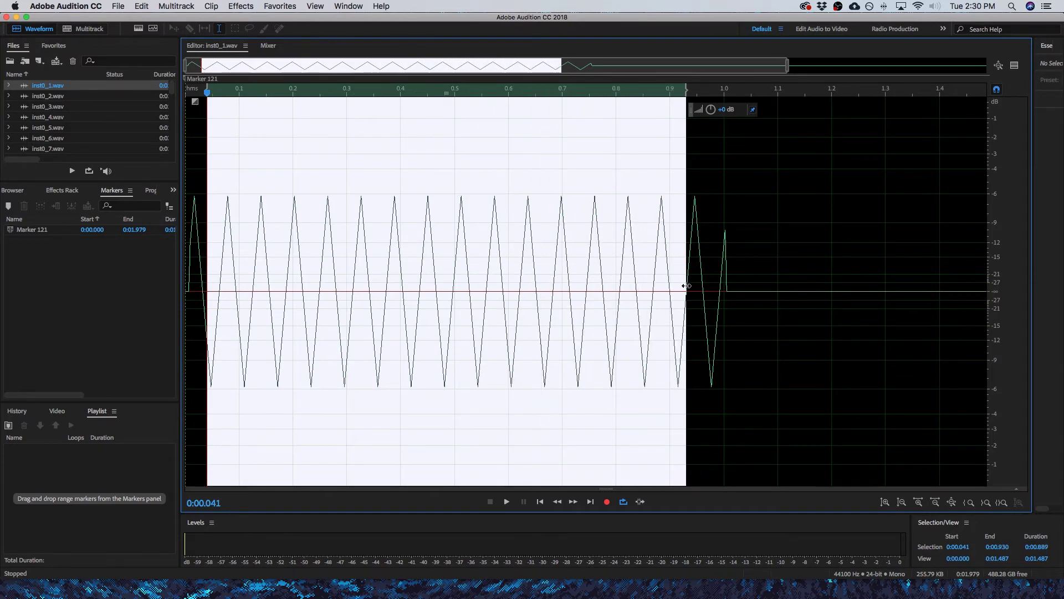
key("shift+j")
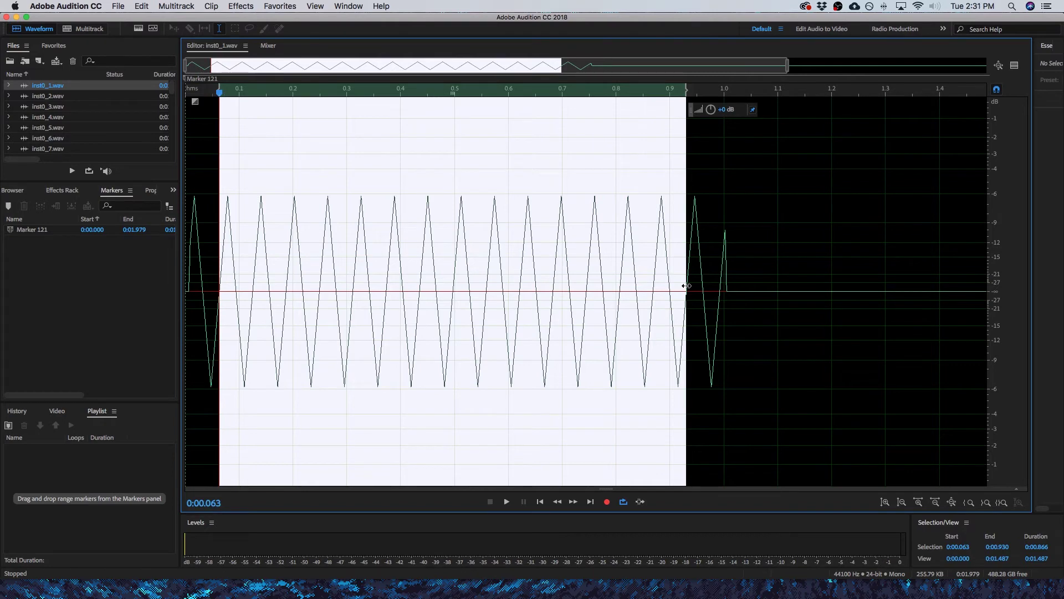
key("shift+k")
- Step the selection edges between zero crossings to trim the loop cycle by cycle
key("shift+l")
key("shift+i")
key("shift+h")
key("shift+i")
key("shift+h")
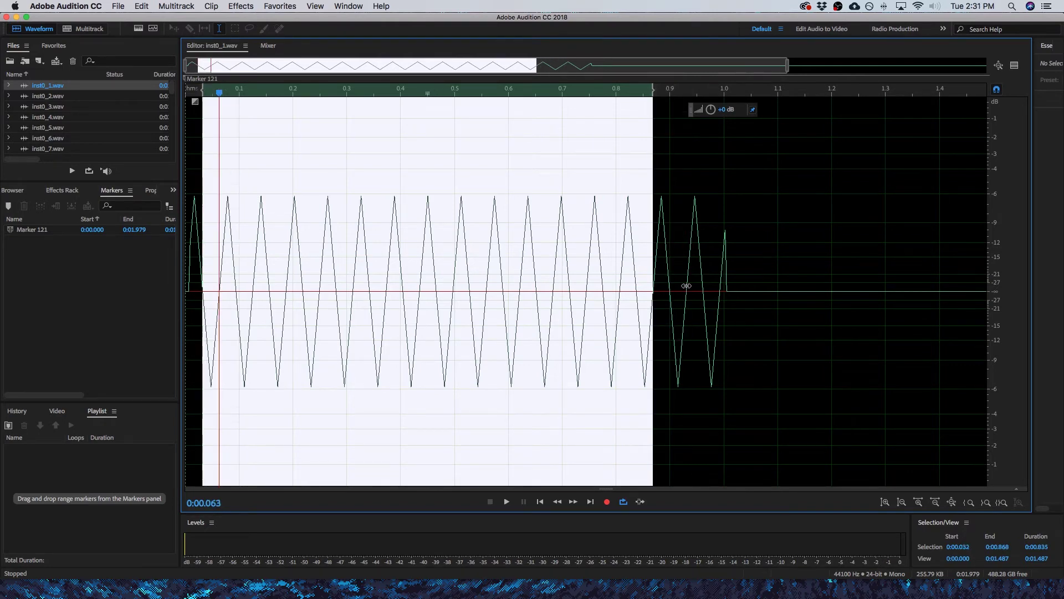
key("shift+i")
key("shift+j")
key("shift+k")
key("shift+j")
key("shift+h")
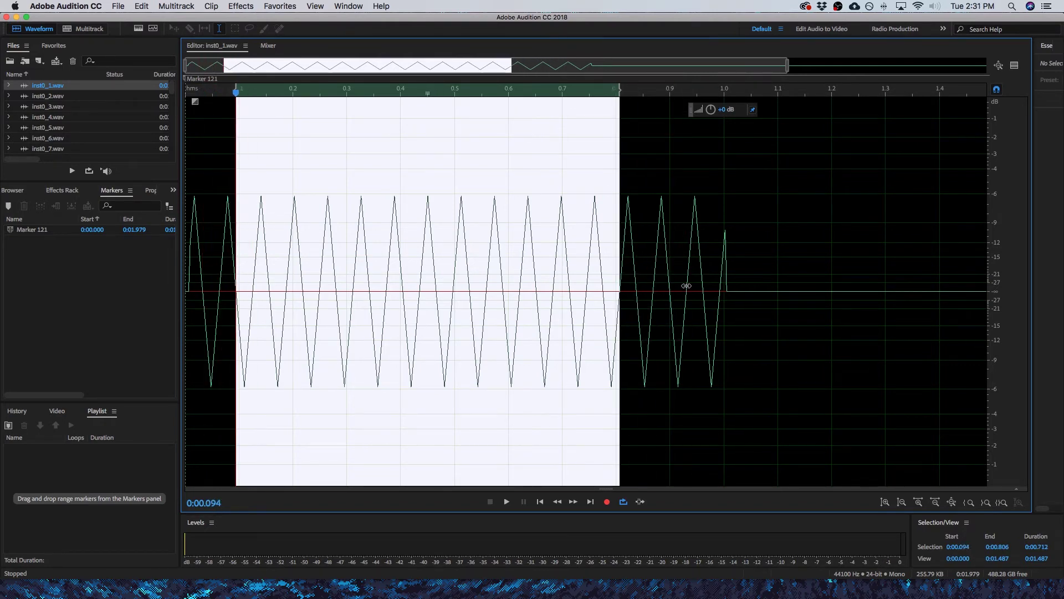
key("shift+k")
key("shift+k")
key("shift+k")
key("shift+k")
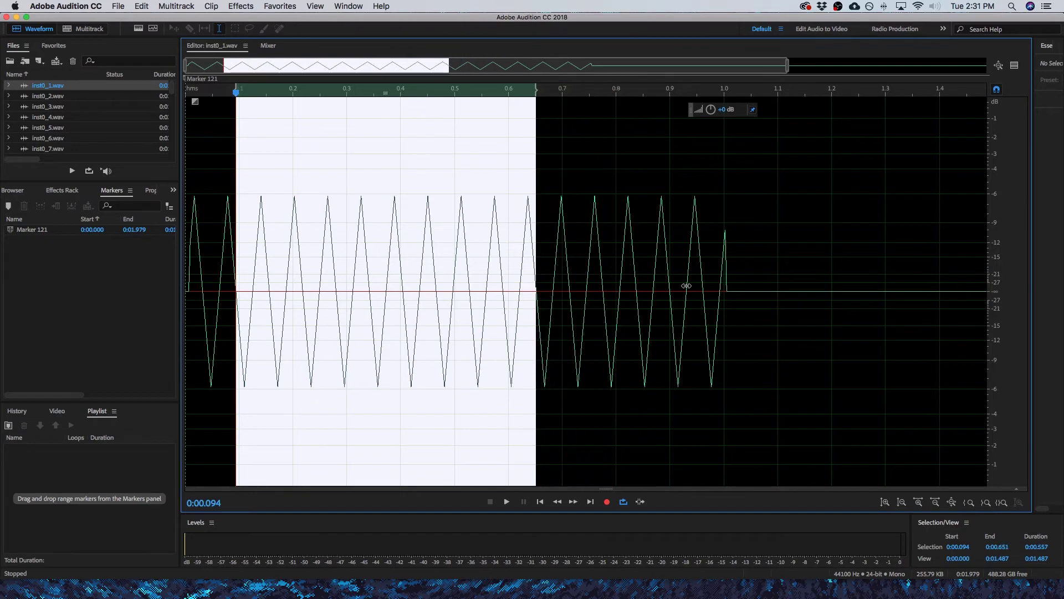
key("shift+k")
key("shift+k")
key("shift+l")
key("shift+l")
key("shift+l")
key("shift+l")
key("shift+l")
key("shift+l")
- Loop-play the selection and extend its end by one cycle while listening
key("space")
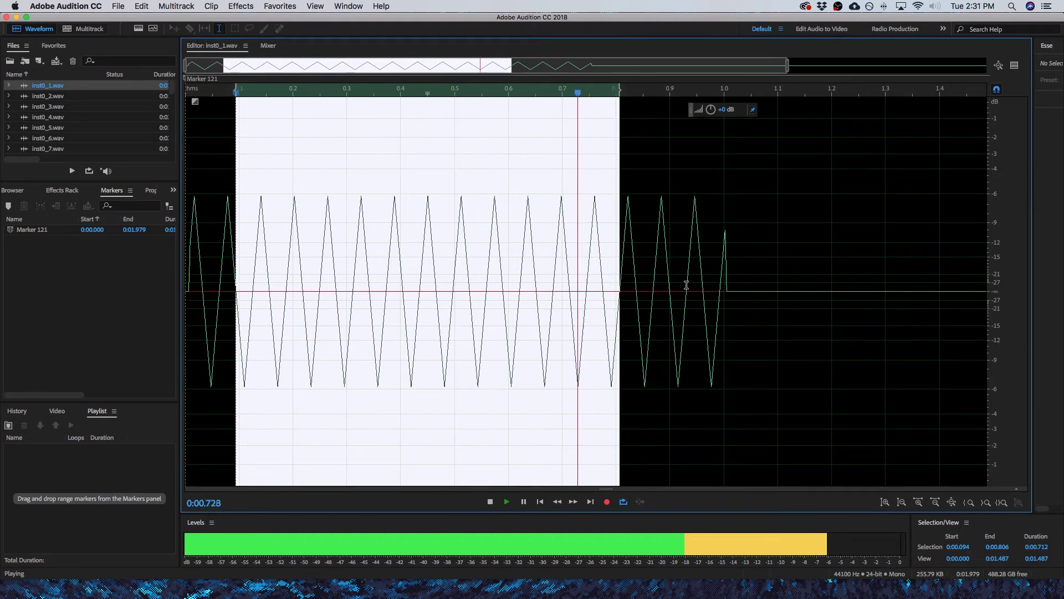
key("shift+l")
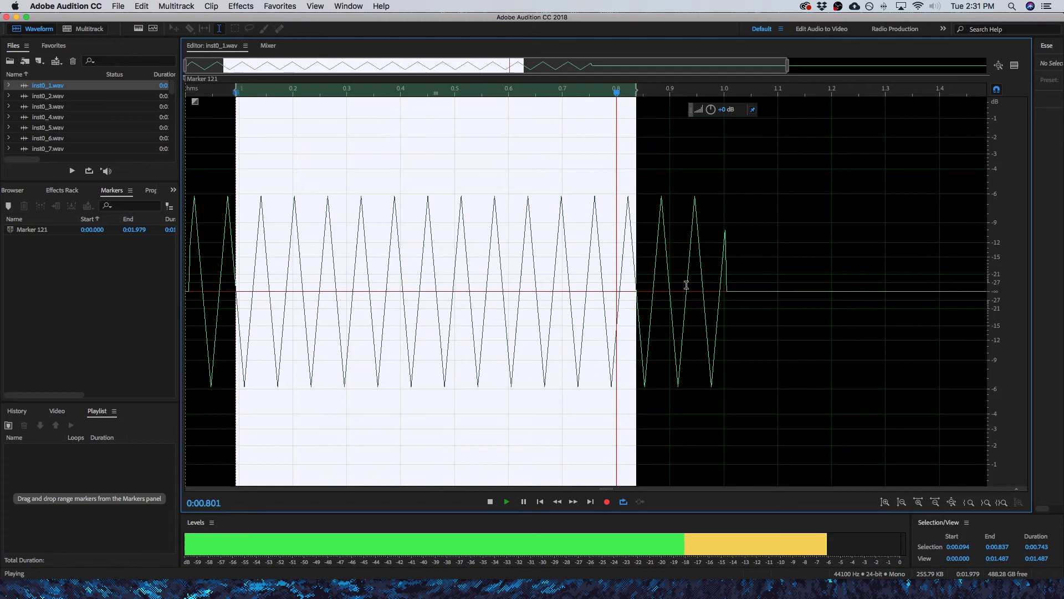
key("space")
- Crop inst0_1.wav to the 0.743-second loop and save it
key("super+t")
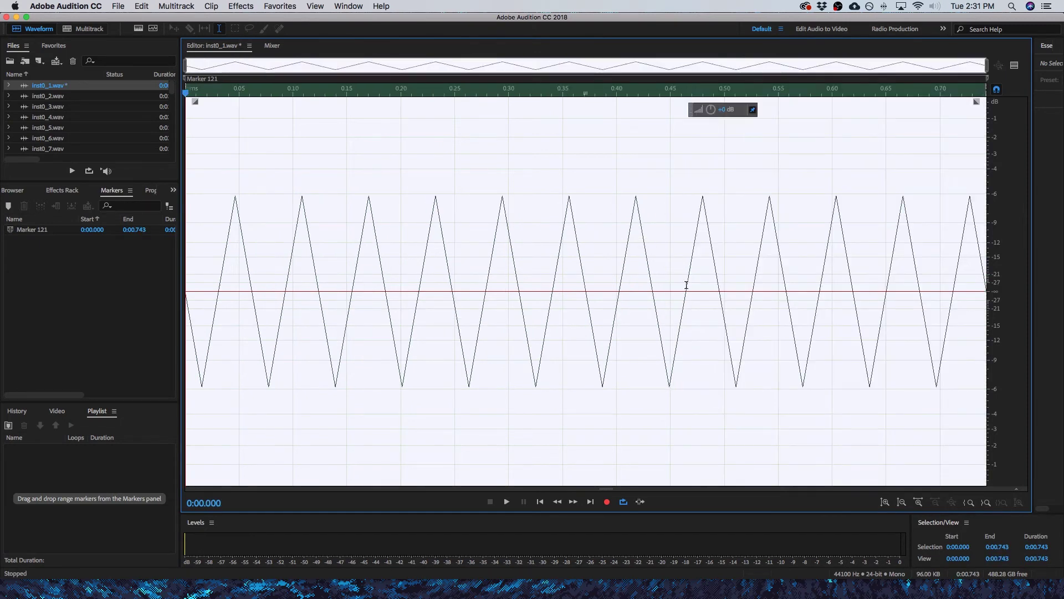
key("super+s")
left_click(82, 98)
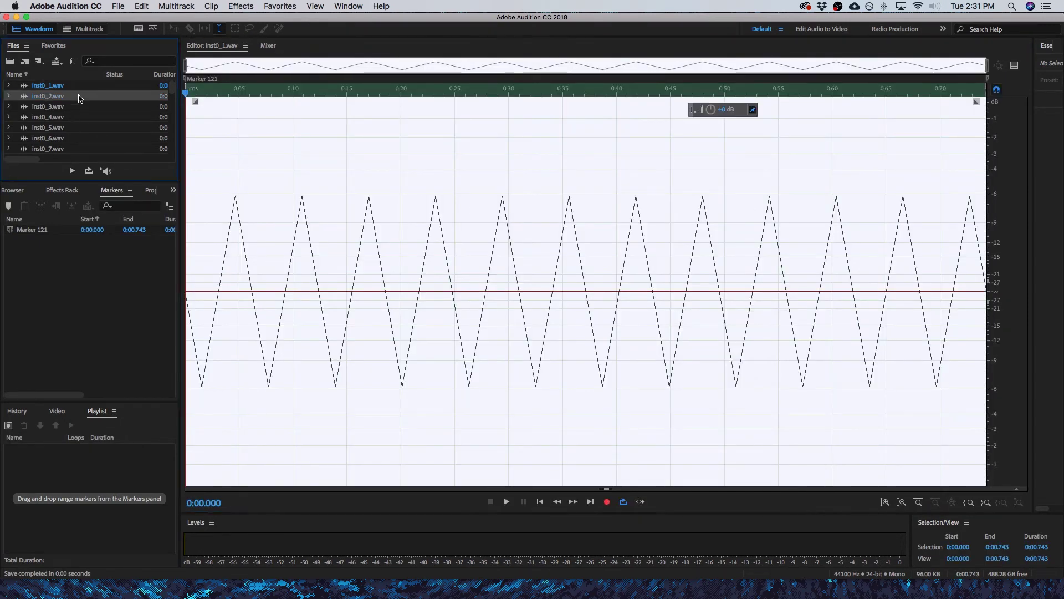
scroll(84, 133, "down", 3)
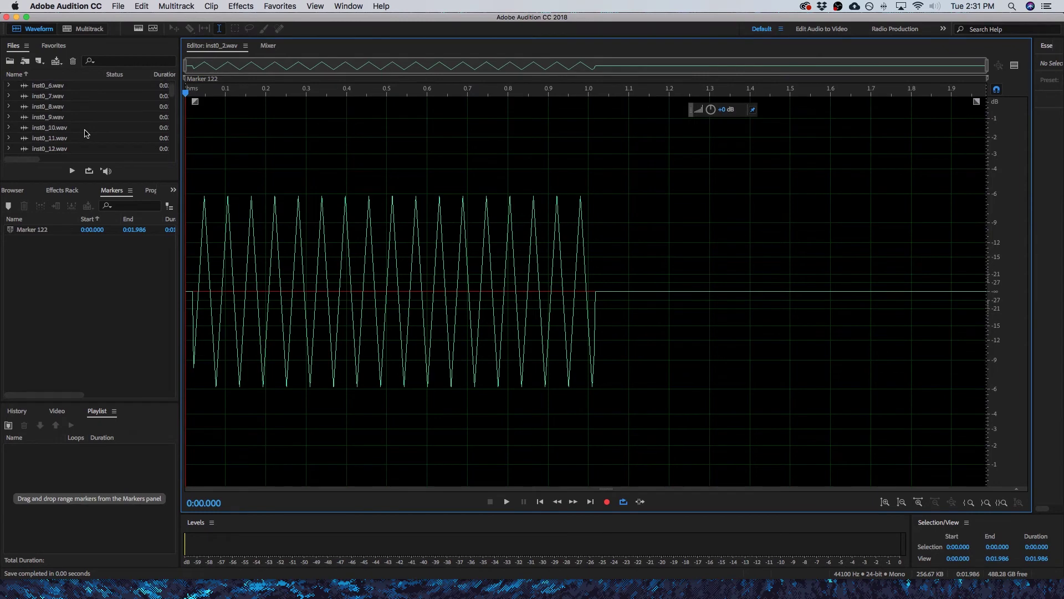
scroll(84, 133, "down", 2)
- Open inst0_40.wav, zoom in, and select the steady middle of its sustained tone
left_click(60, 138)
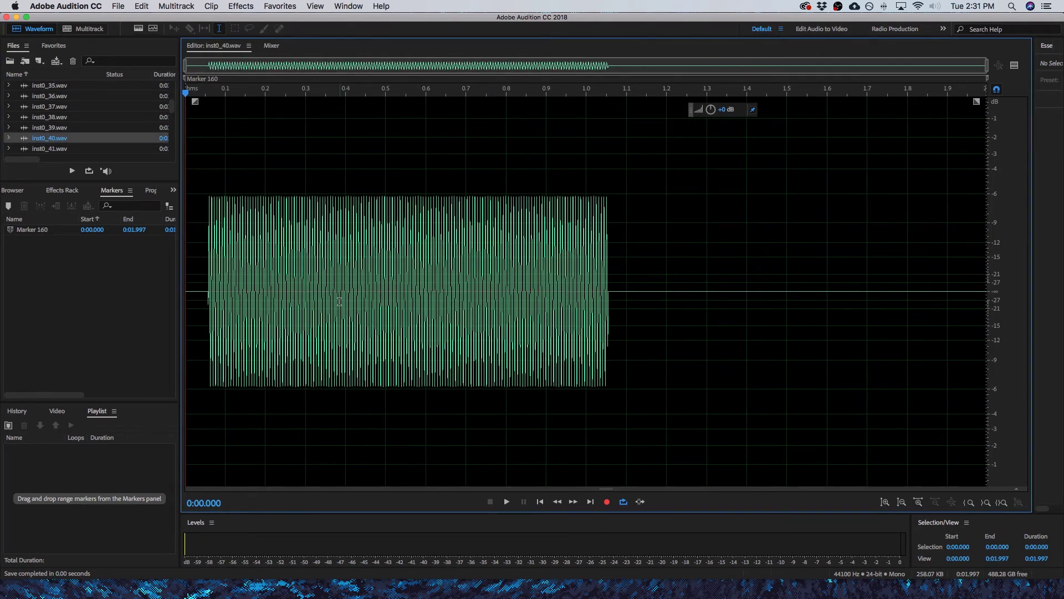
key("equal")
left_click_drag(340, 301, 950, 283)
key("minus")
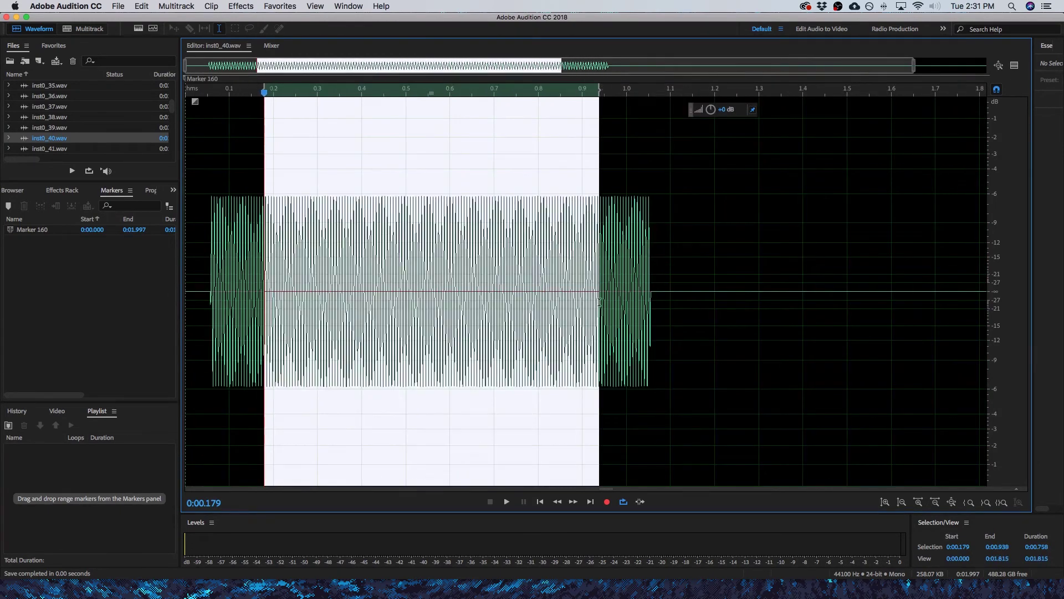
left_click_drag(599, 301, 635, 301)
left_click_drag(265, 302, 230, 301)
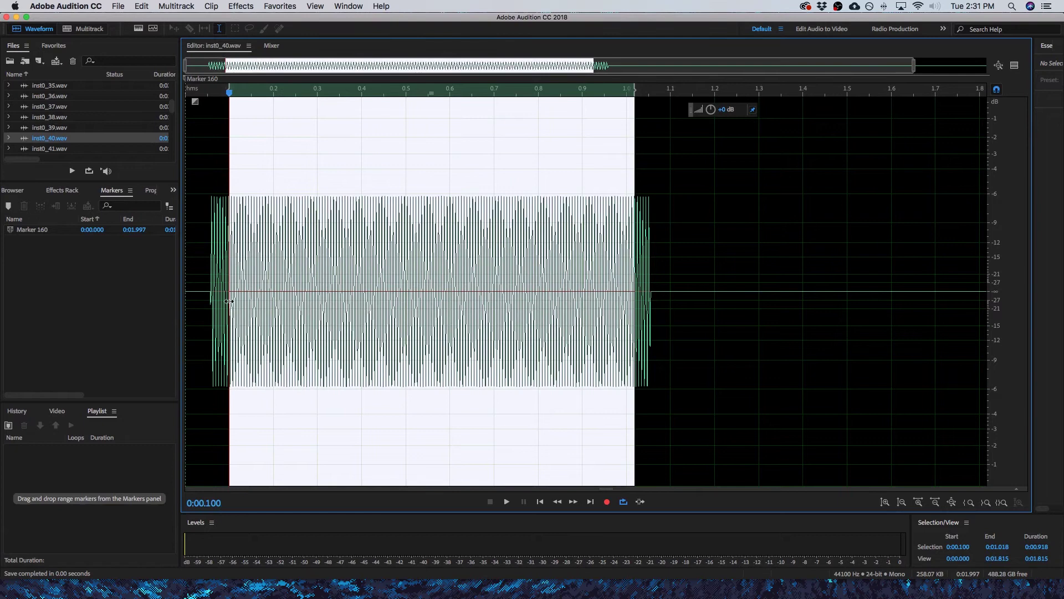
- Preview the loop, nudge its edges to zero crossings, then crop to 0.919 seconds and save
key("space")
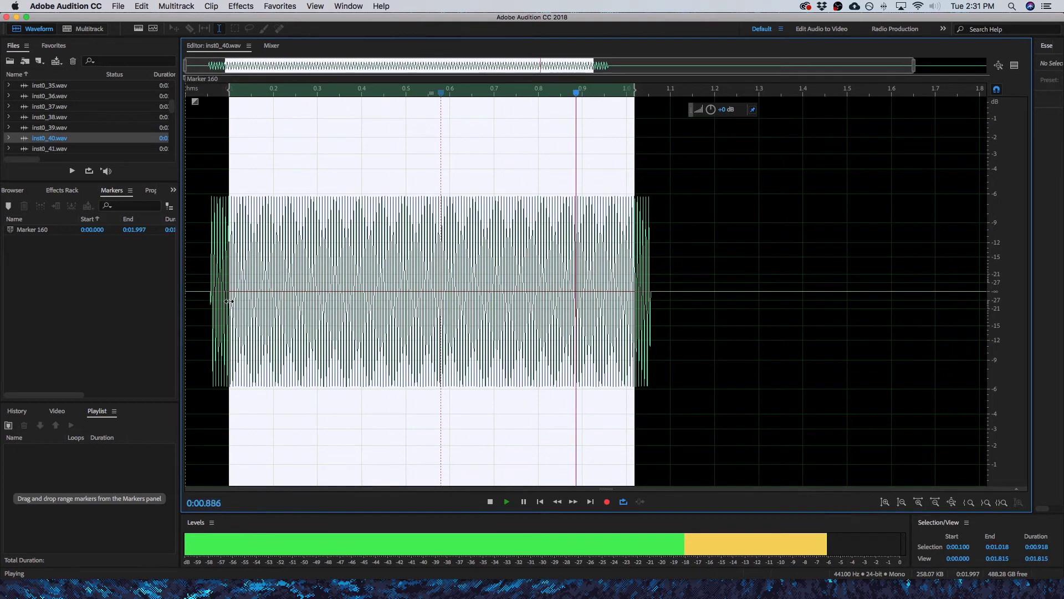
key("space")
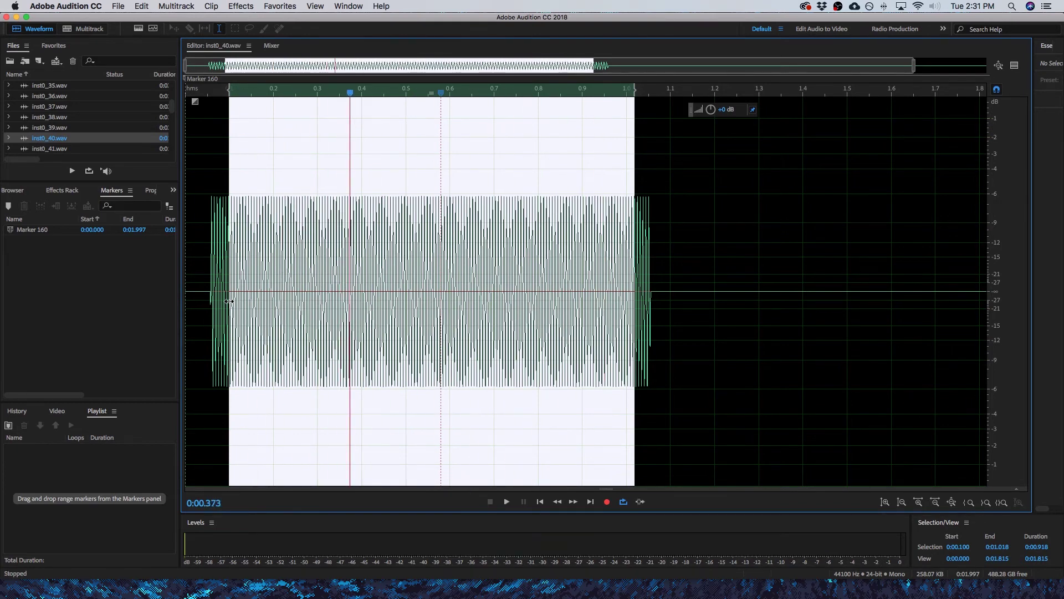
key("shift+l")
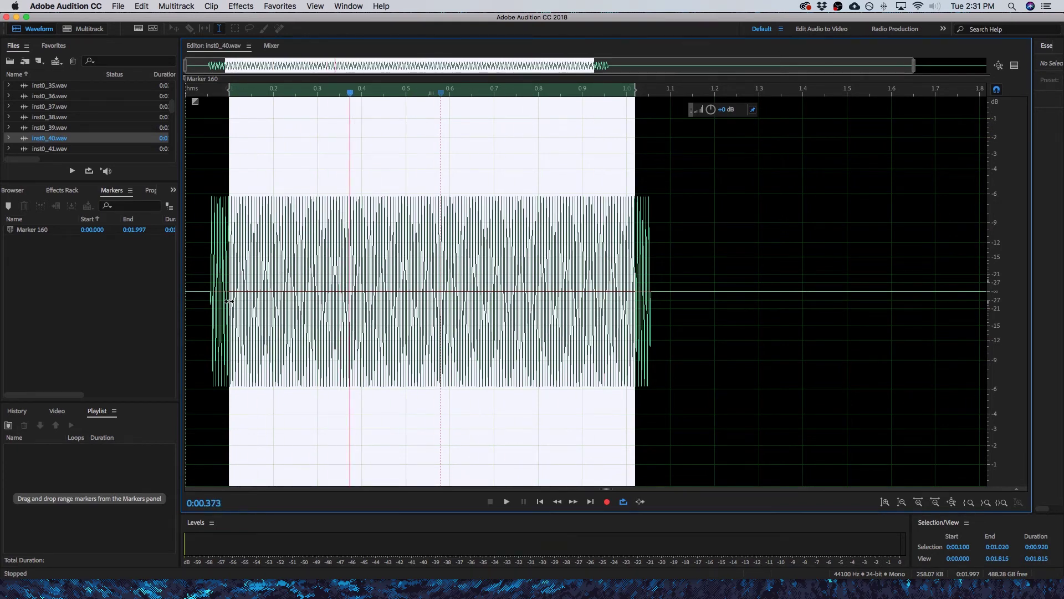
key("shift+h")
key("space")
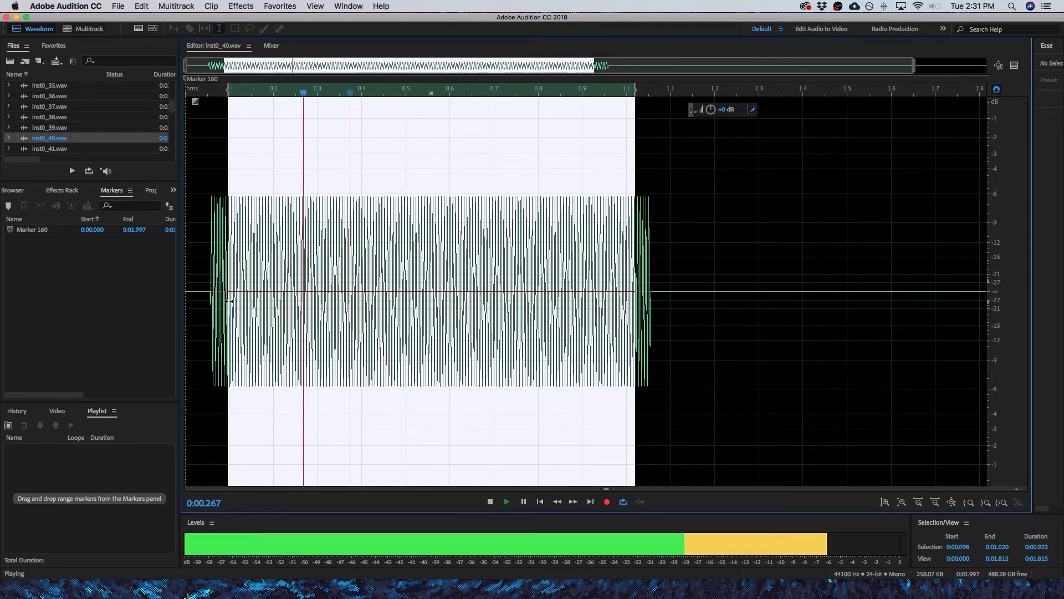
key("shift+Left")
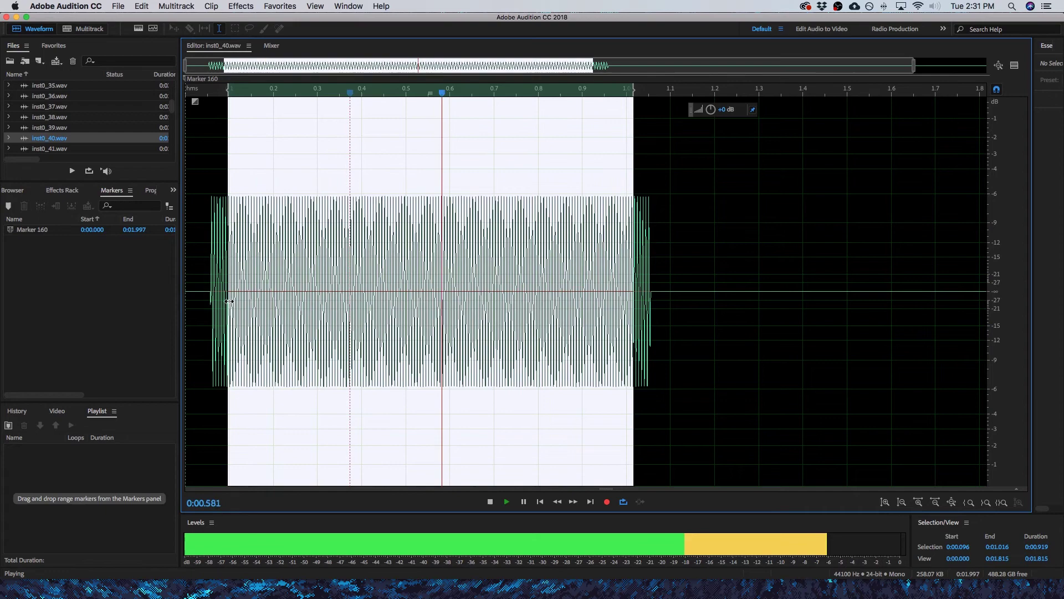
key("super+t")
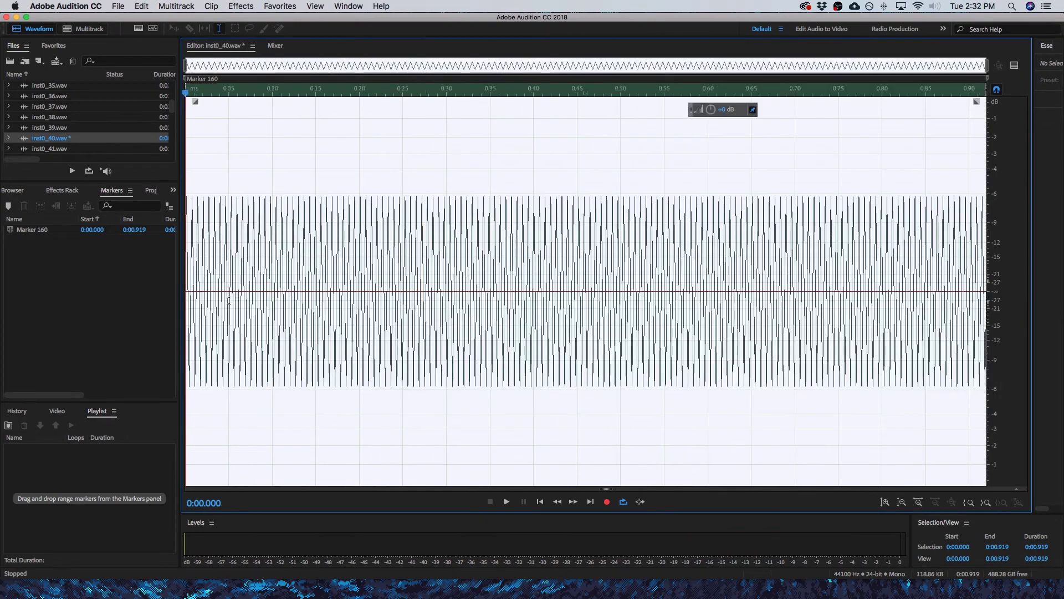
key("super+s")
scroll(79, 130, "down", 2)
scroll(79, 131, "down", 10)
scroll(79, 130, "down", 4)
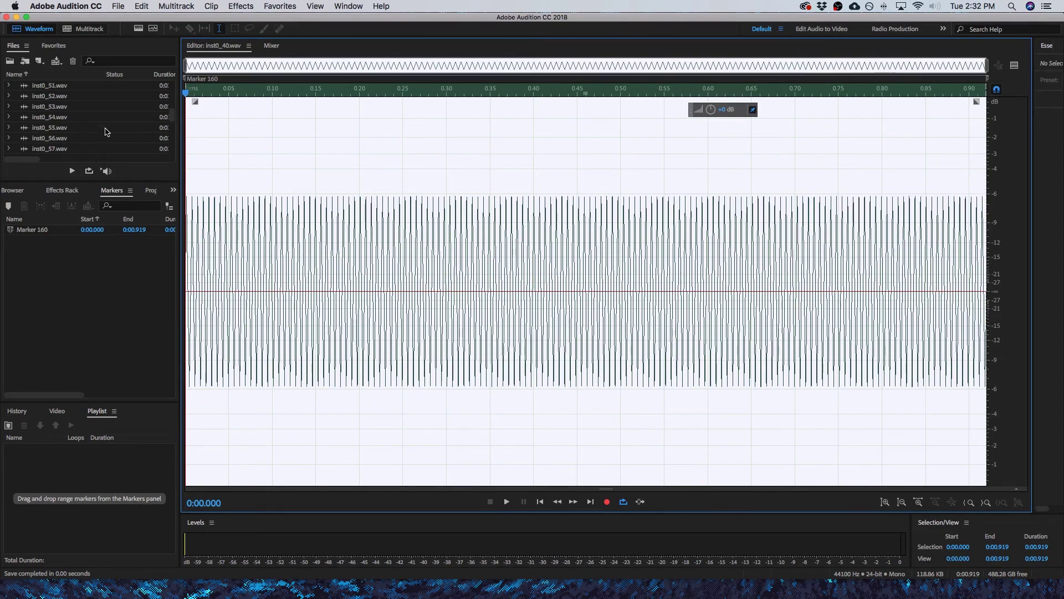
scroll(90, 122, "down", 15)
scroll(91, 123, "down", 15)
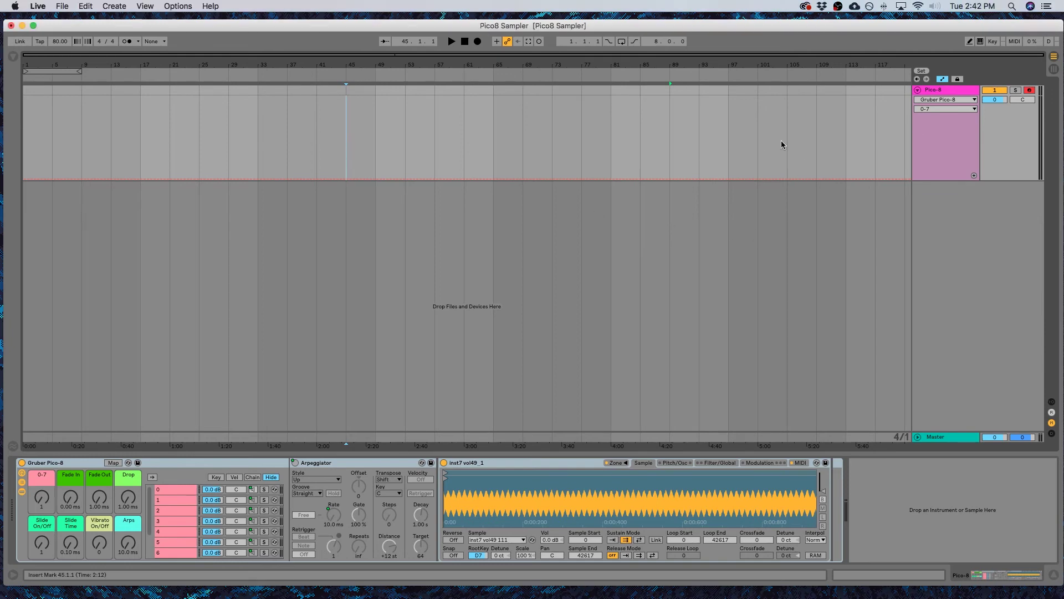
- Add a new MIDI track, load an empty Sampler from a 'samp' search, and show its Zone editor
key("ctrl+shift+t")
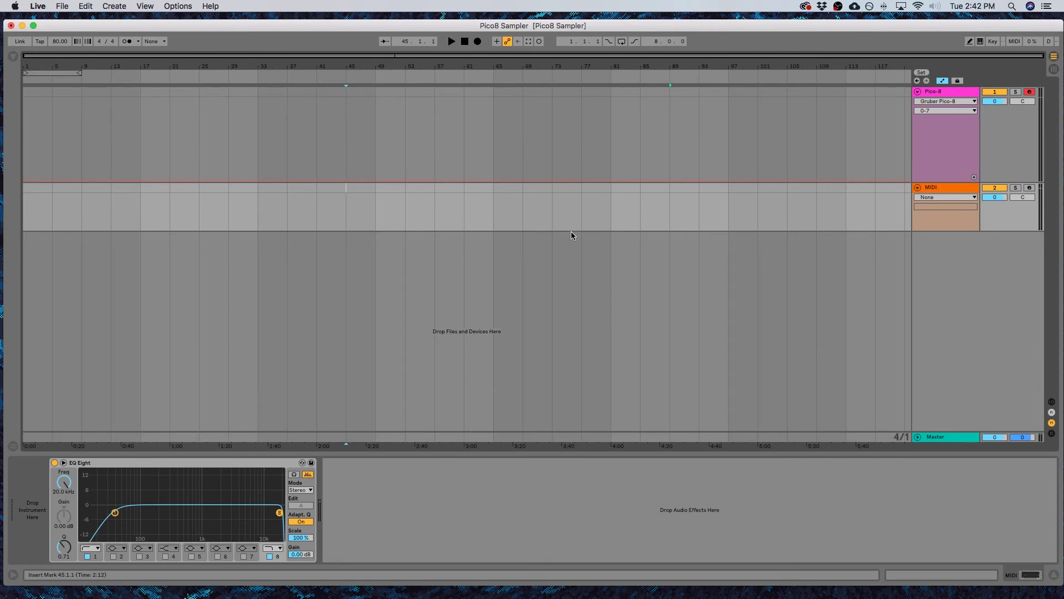
key("ctrl+f")
type("samp")
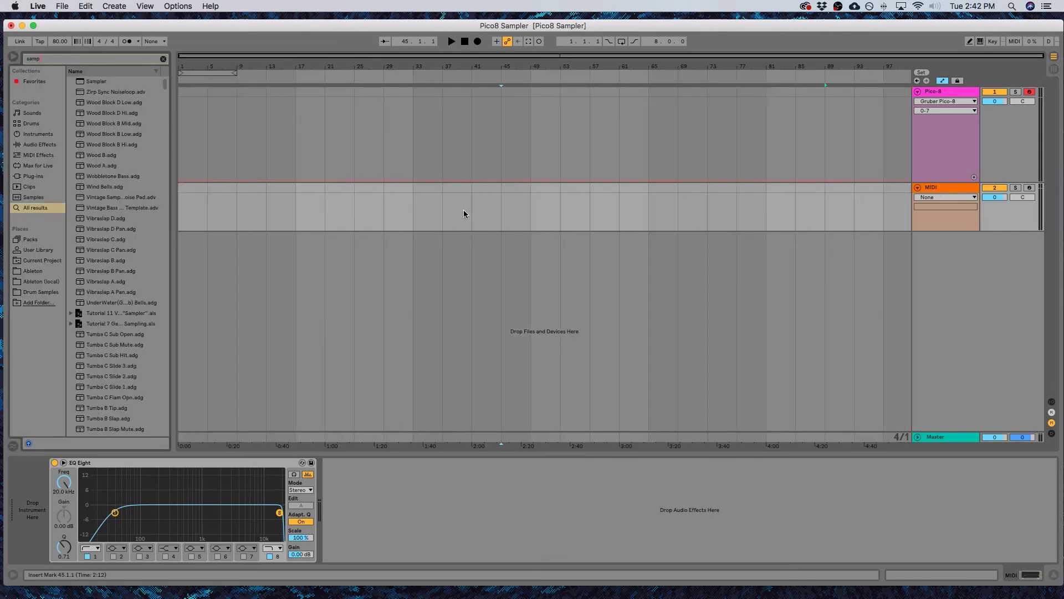
key("Down")
key("Return")
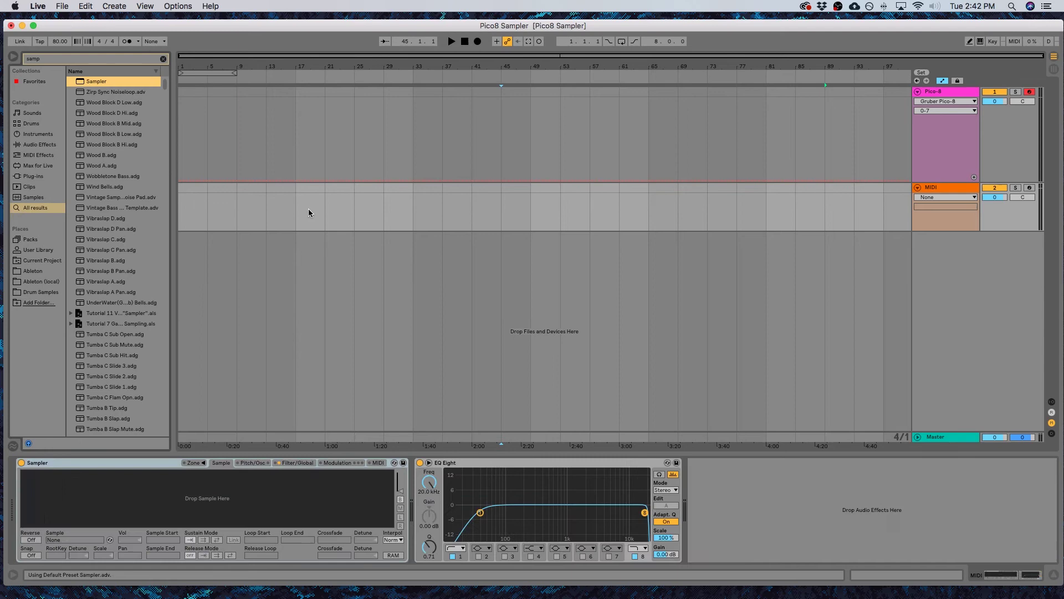
left_click(195, 464)
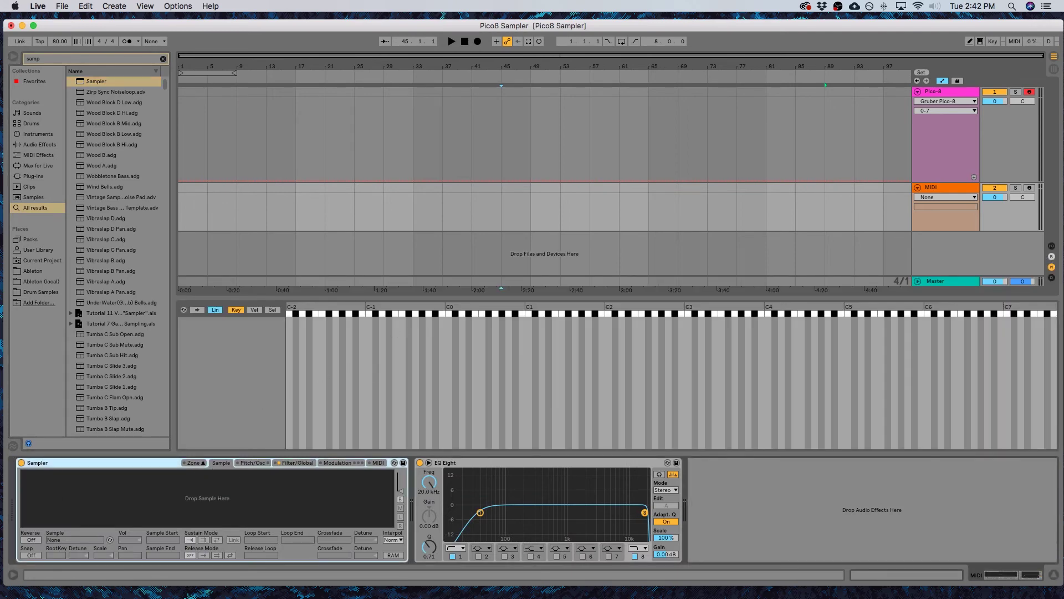
key("super+Tab")
- Drag inst0_1 through inst0_153 from the Inst0 Finder folder into the Sampler's zone editor
key("super+n")
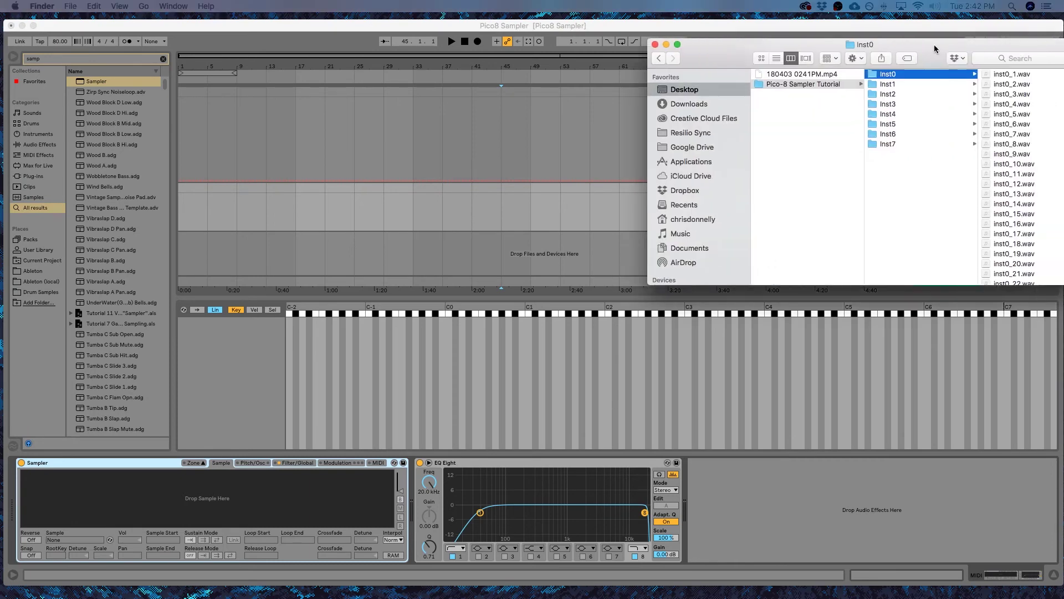
left_click_drag(933, 42, 757, 43)
left_click(820, 76)
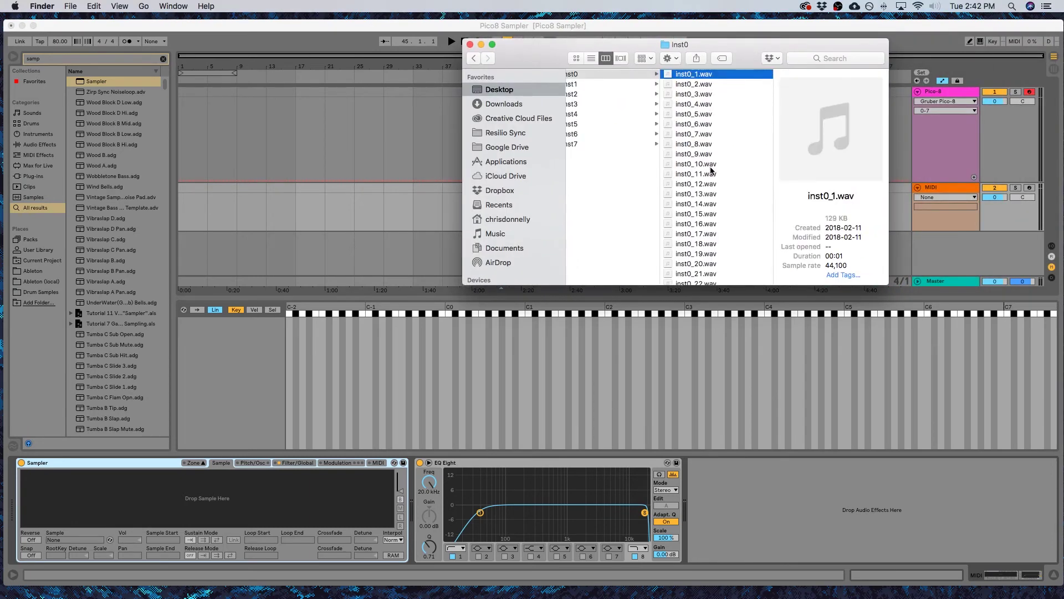
scroll(713, 174, "down", 5)
scroll(714, 192, "down", 10)
scroll(713, 192, "down", 5)
scroll(705, 178, "down", 5)
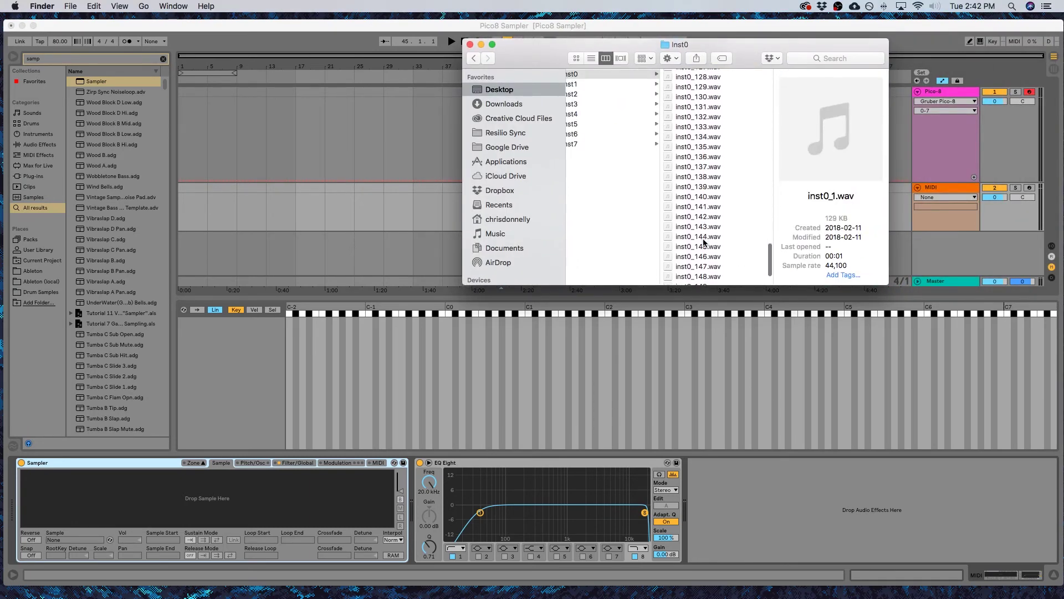
scroll(706, 238, "down", 5)
scroll(705, 244, "down", 5)
left_click(703, 272, "shift")
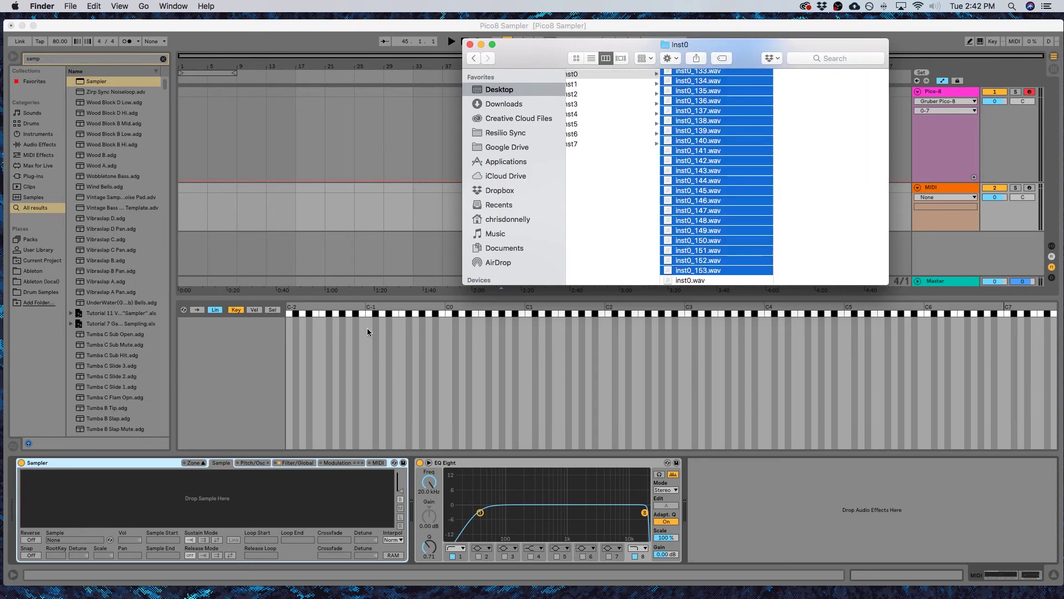
left_click_drag(368, 332, 242, 375)
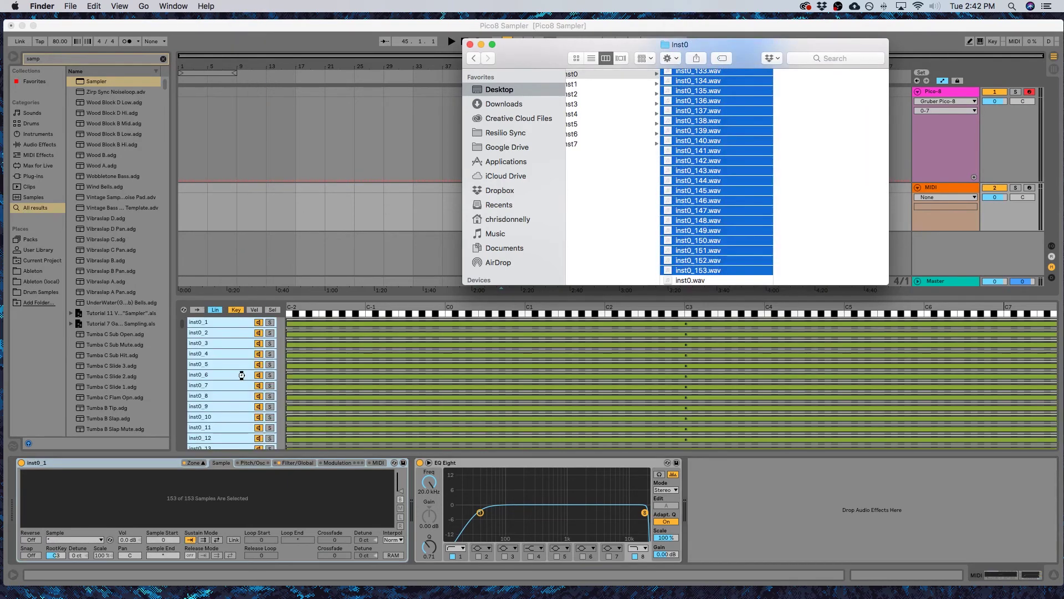
left_click(338, 356)
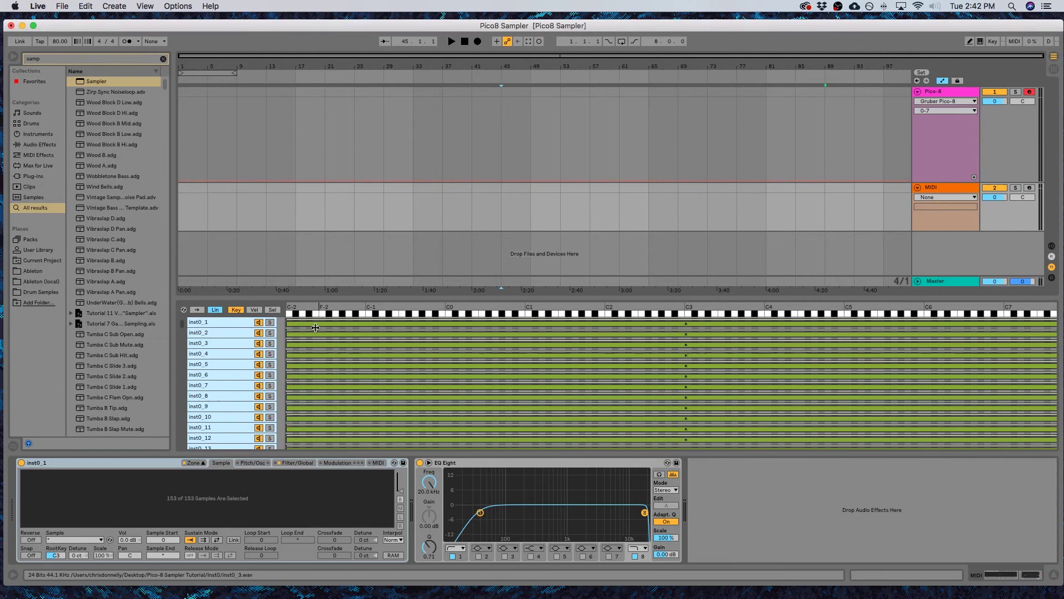
- Distribute the zone ranges equally so each inst0_ zone gets its own key, and enlarge the zone editor
left_click(211, 321)
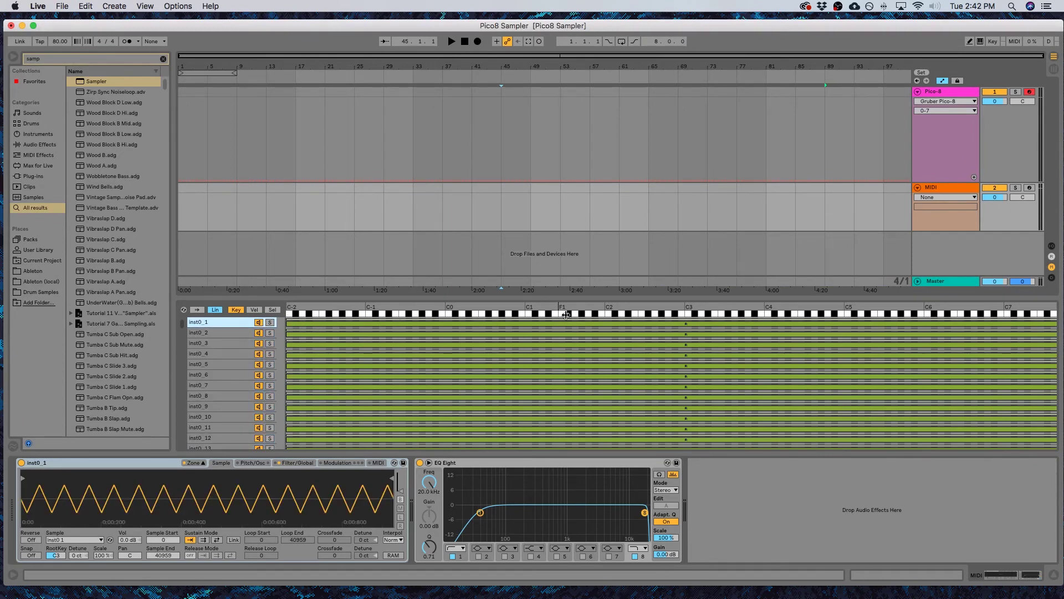
right_click(446, 345)
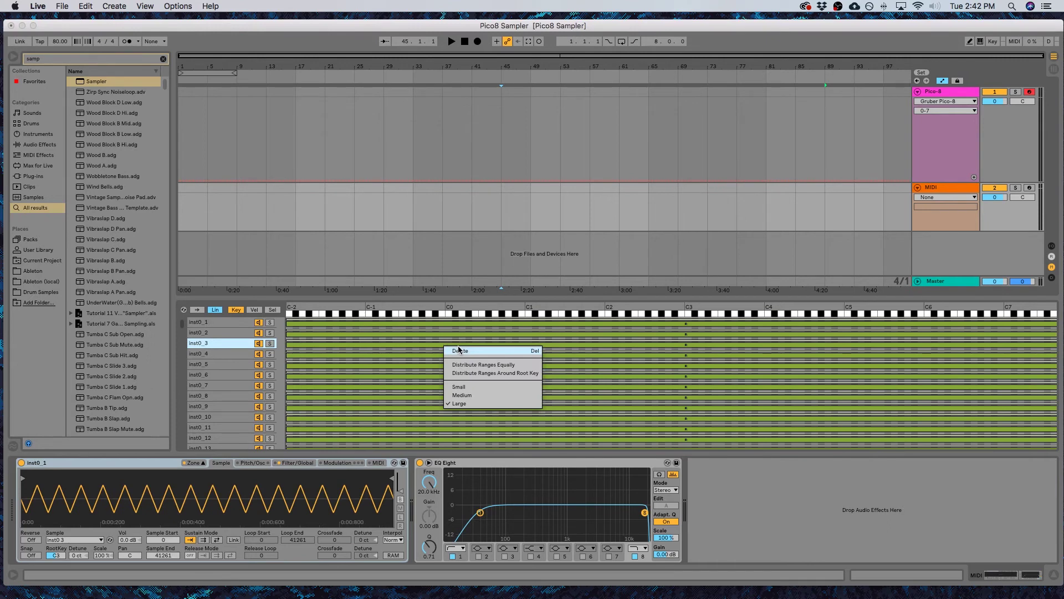
left_click(483, 364)
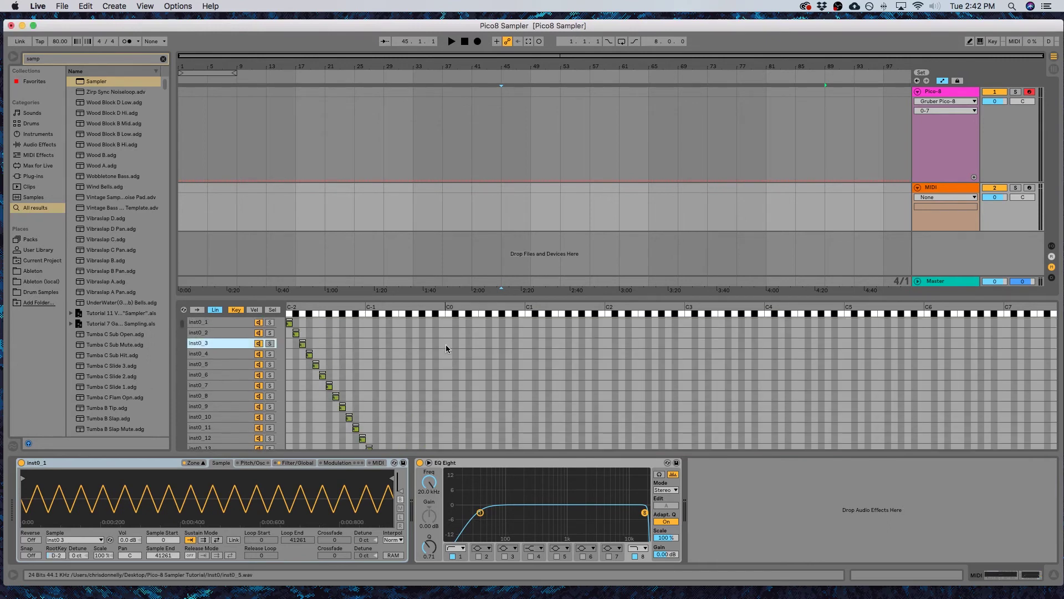
left_click_drag(450, 297, 449, 194)
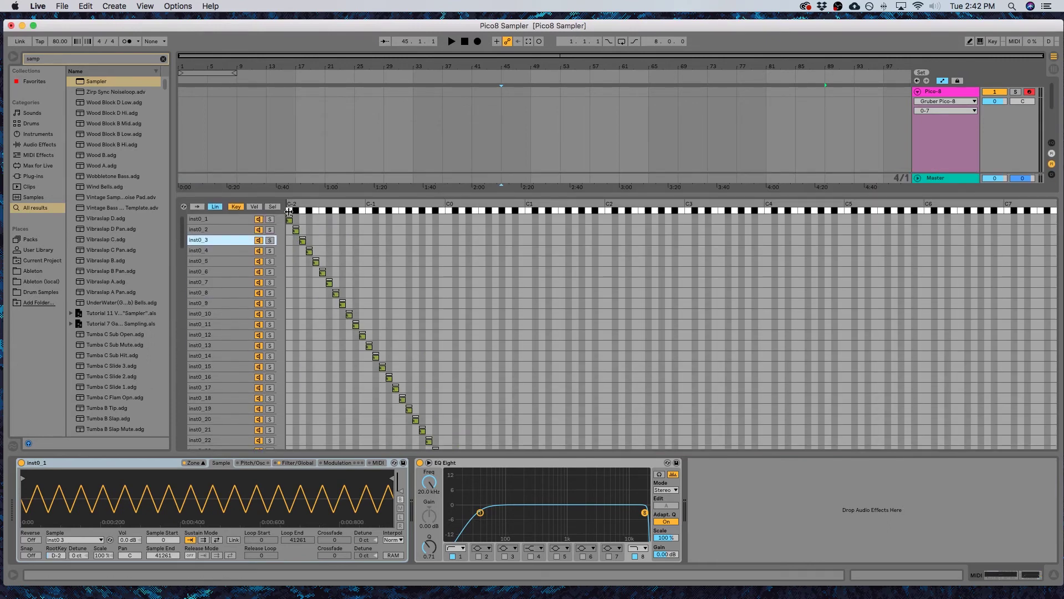
left_click(288, 219)
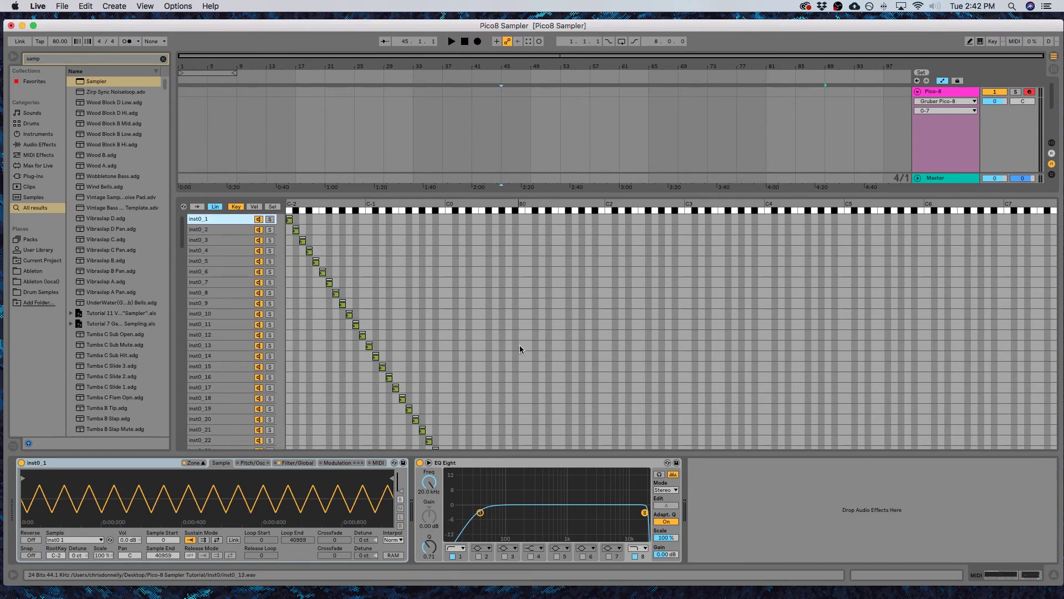
scroll(521, 349, "left", 5)
scroll(521, 349, "right", 5)
scroll(542, 359, "down", 10)
scroll(715, 378, "down", 5)
scroll(807, 397, "right", 2)
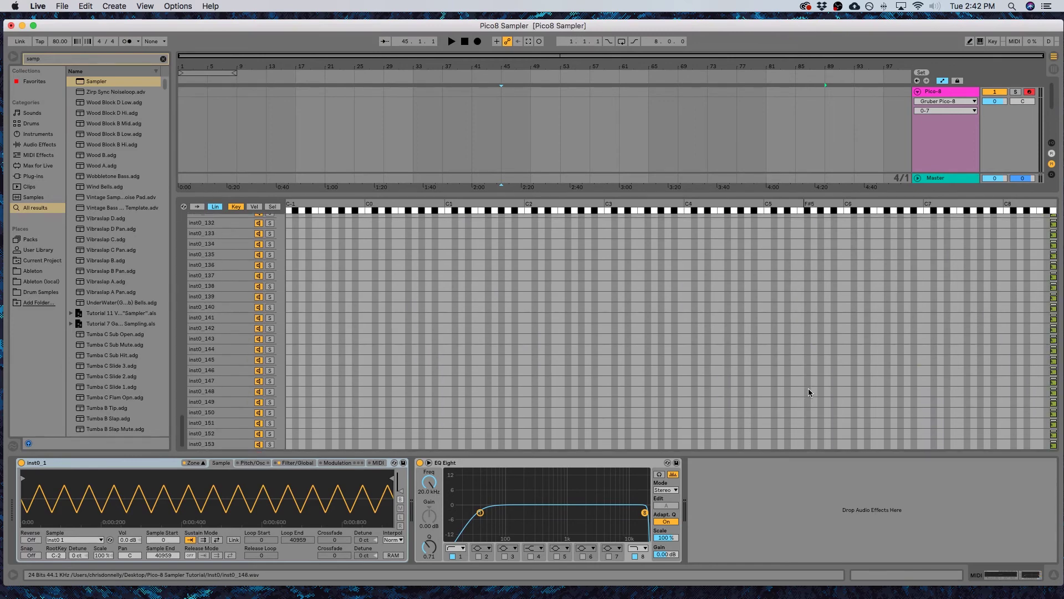
scroll(744, 391, "up", 5)
scroll(1028, 321, "up", 1)
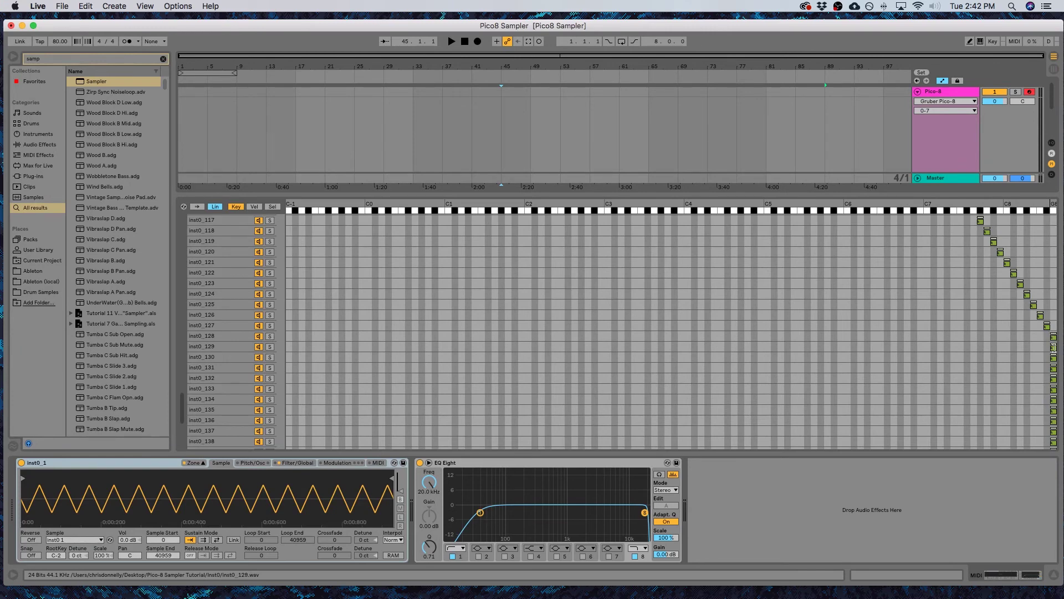
left_click(202, 346)
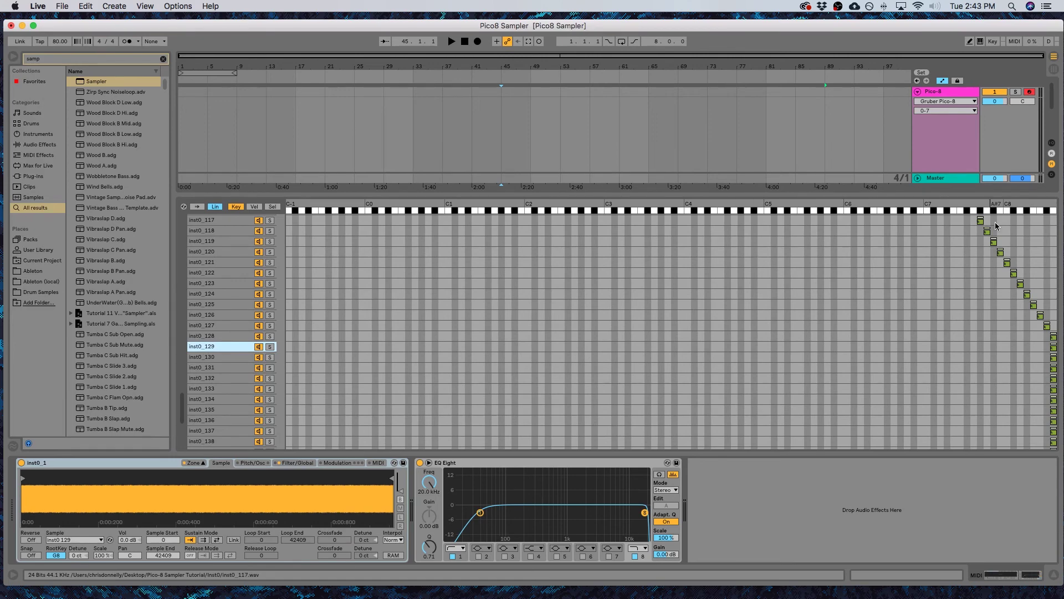
- Delete the surplus zones inst0_129 through inst0_153
key("Delete")
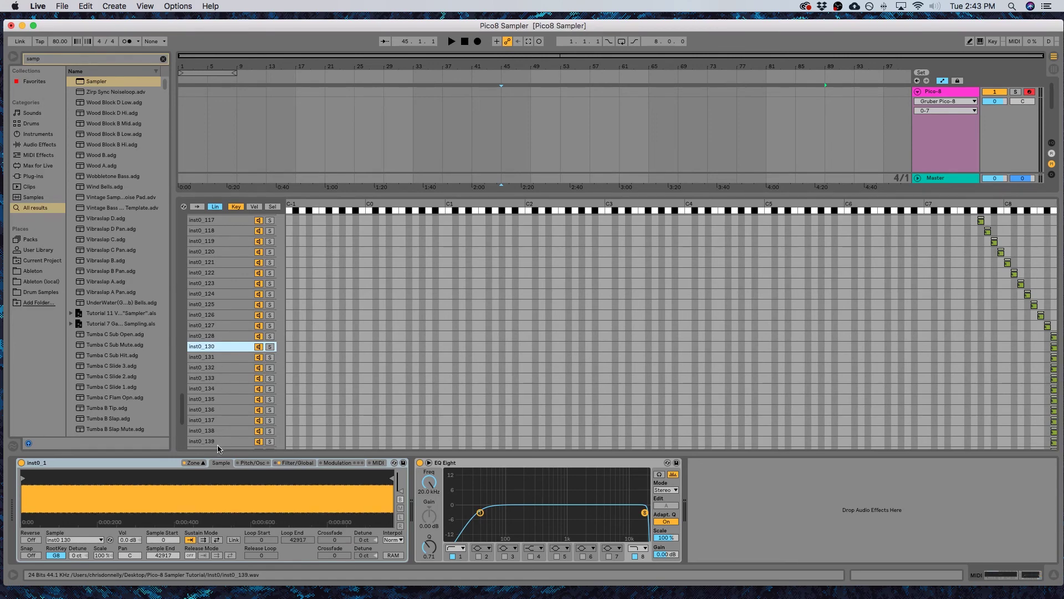
scroll(224, 437, "down", 5)
left_click(225, 445, "shift")
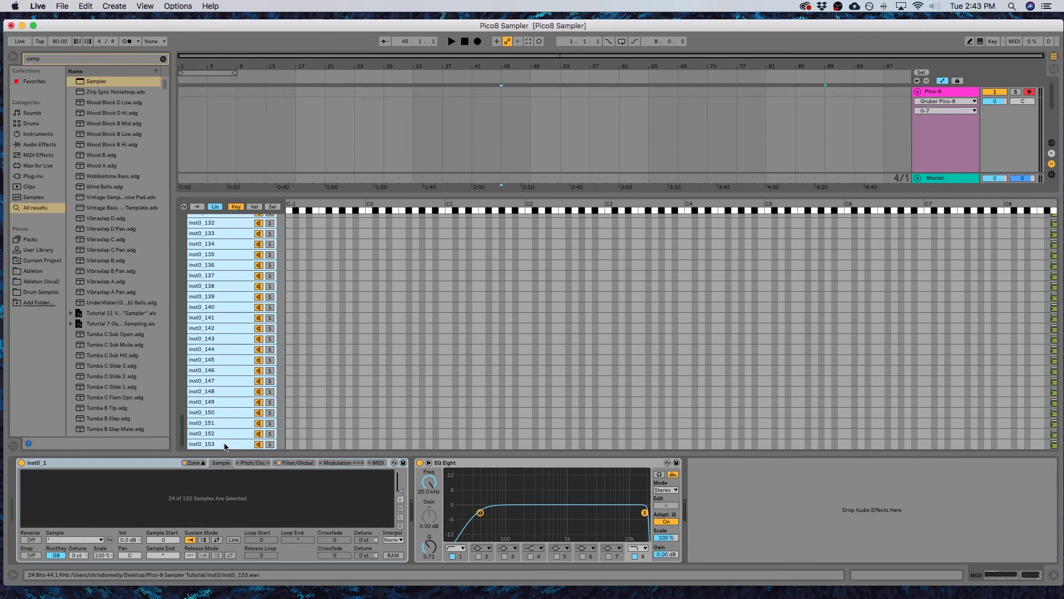
key("Delete")
scroll(397, 356, "up", 10)
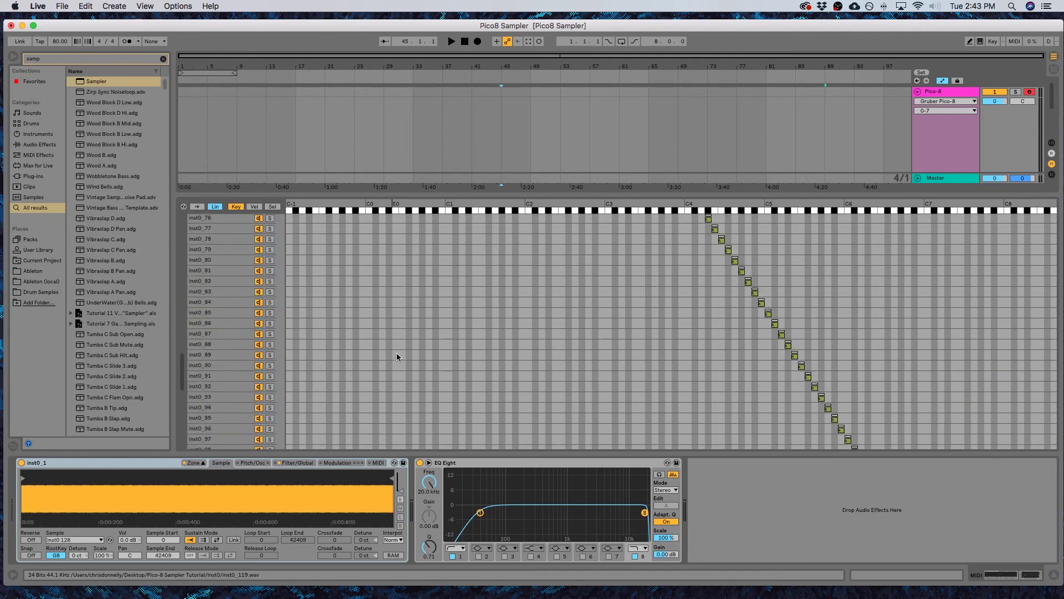
scroll(396, 357, "up", 10)
scroll(397, 357, "up", 5)
scroll(397, 357, "up", 5)
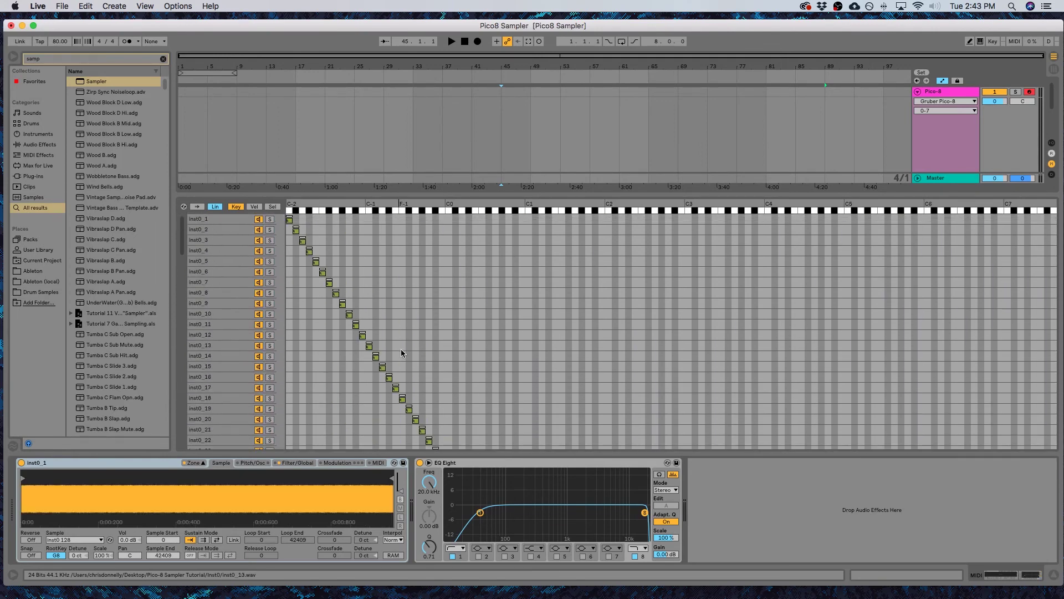
- Set Sustain Mode to Loop for zones inst0_1 through inst0_128, then inspect inst0_118 and inst0_92
left_click(196, 221)
scroll(223, 357, "down", 20)
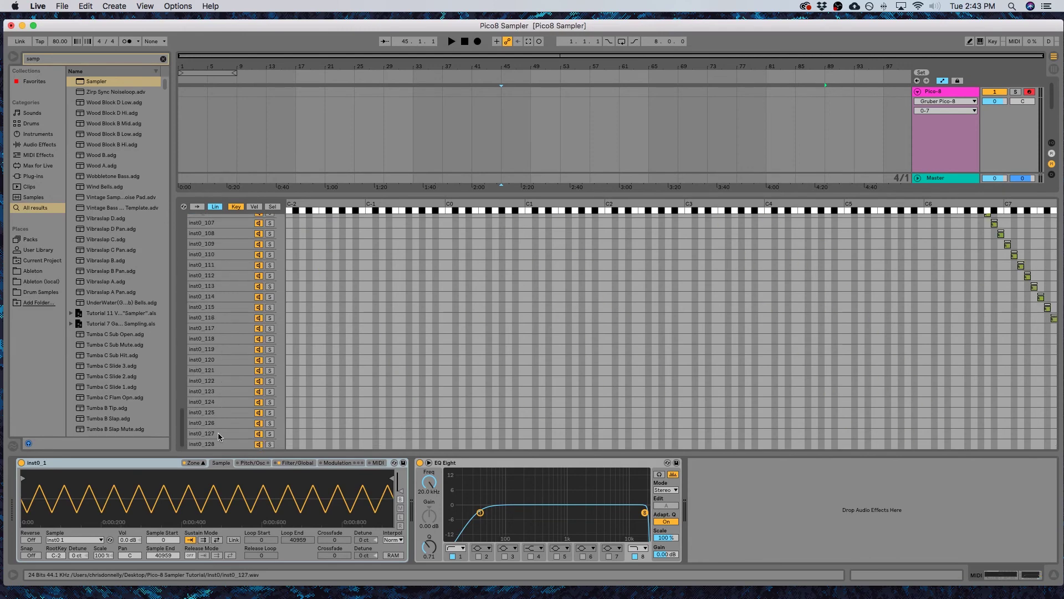
left_click(211, 446, "shift")
left_click(203, 540)
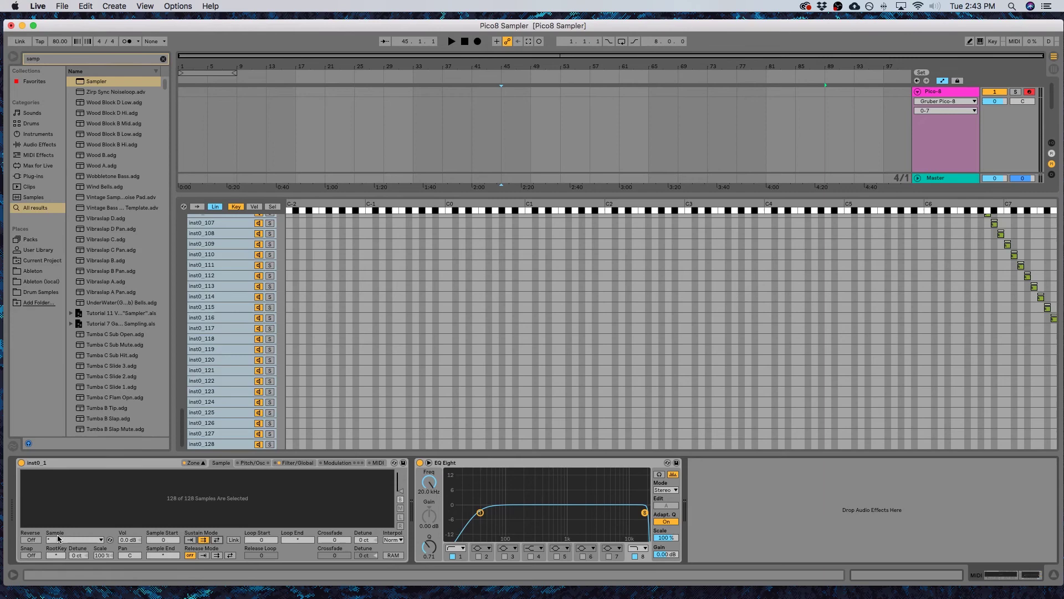
left_click(223, 337)
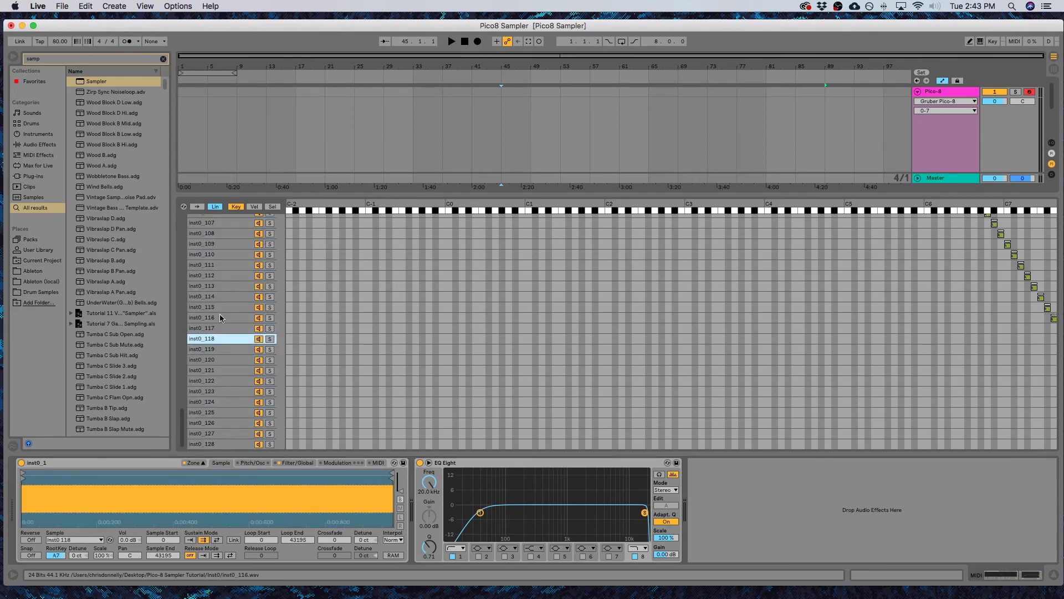
scroll(220, 317, "up", 5)
left_click(210, 328)
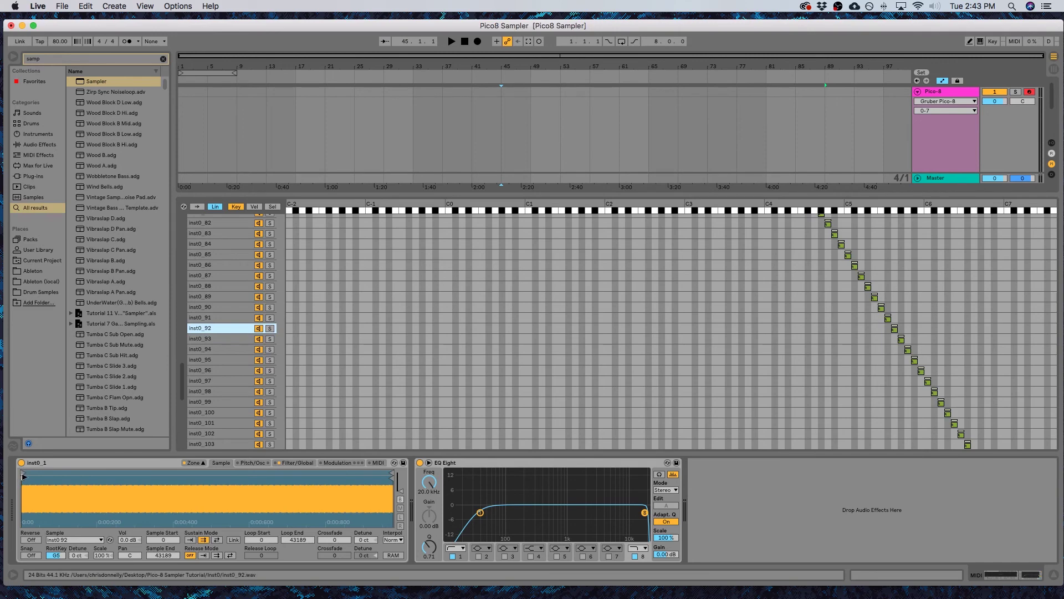
left_click_drag(23, 476, 22, 476)
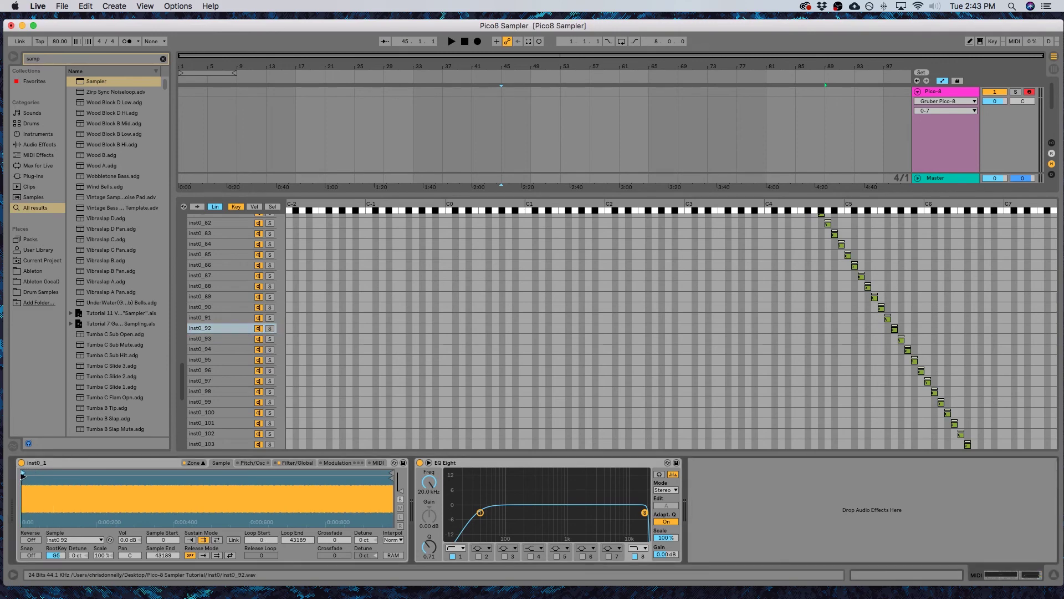
left_click(31, 556)
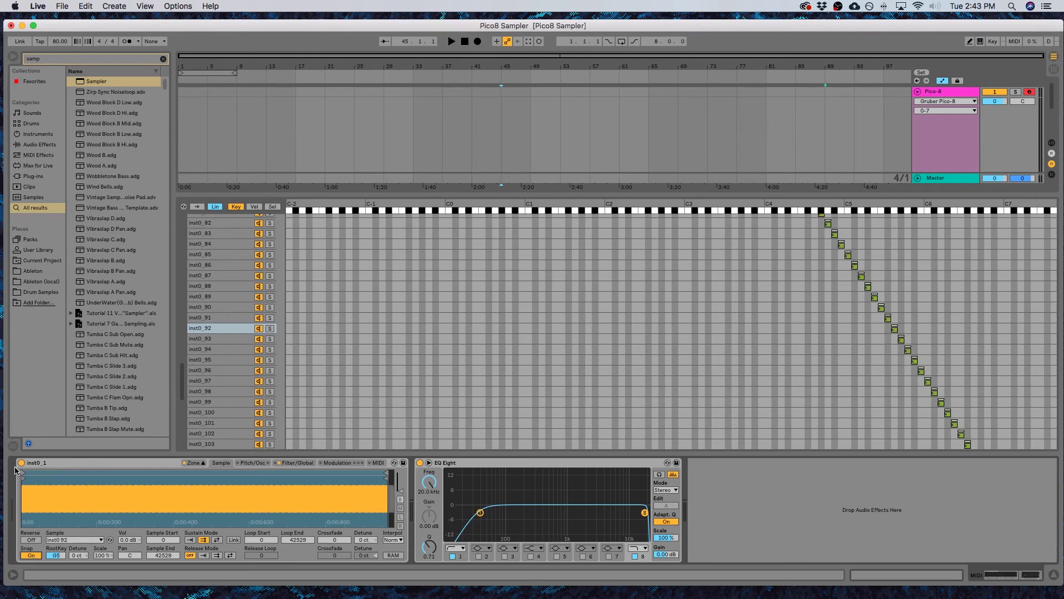
left_click_drag(24, 473, 92, 472)
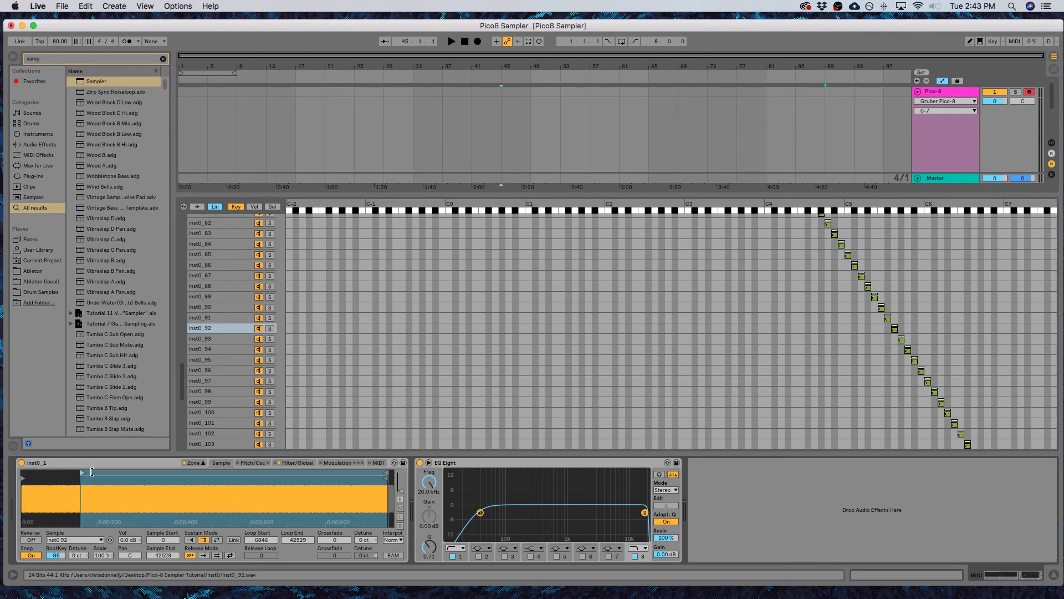
mouse_move(91, 471)
left_mouse_down()
mouse_move(106, 474)
mouse_move(23, 472)
left_mouse_up()
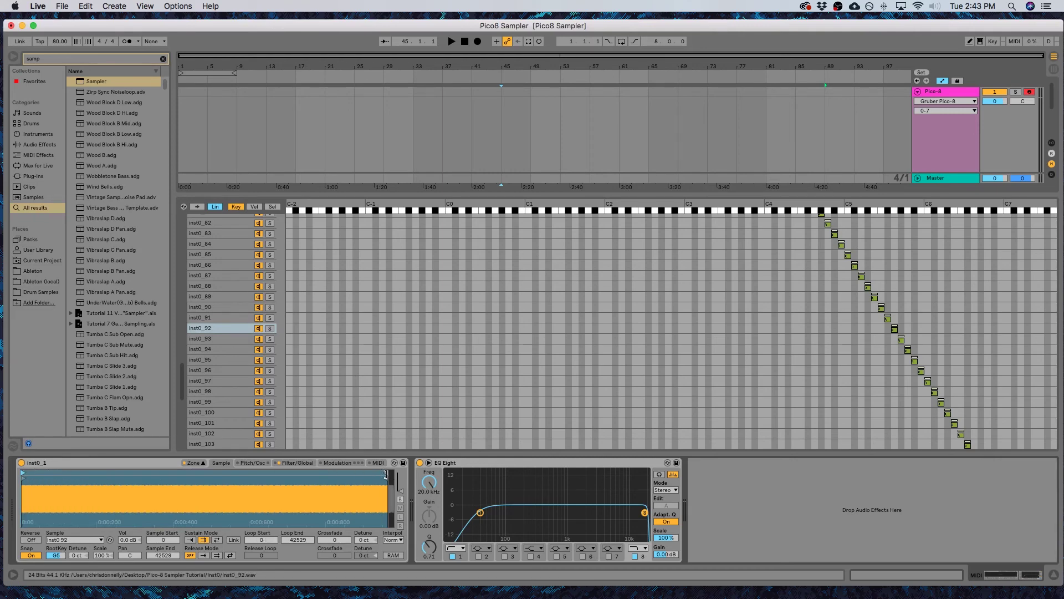
left_click(41, 561)
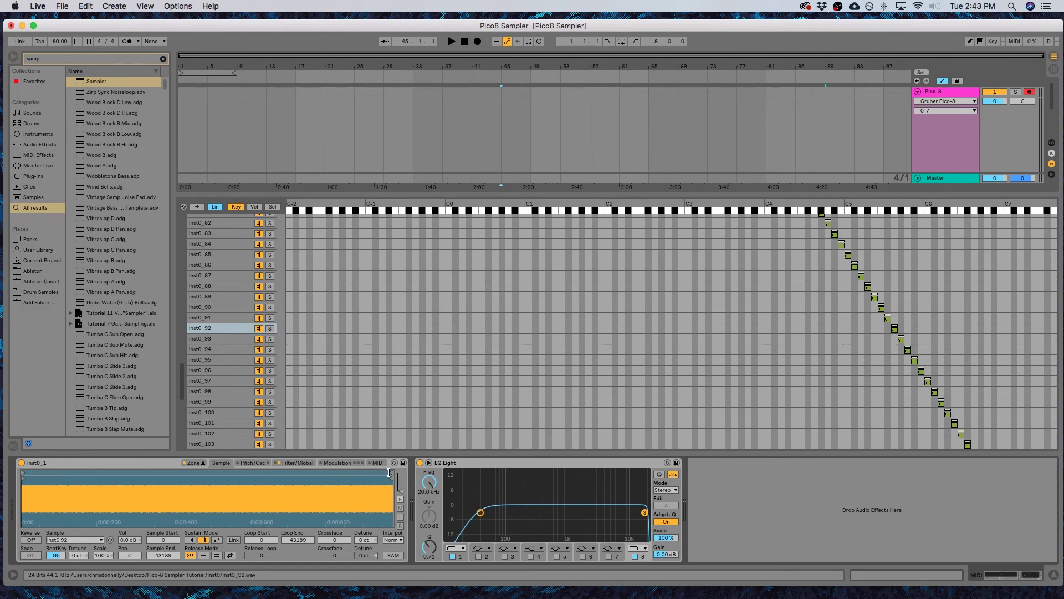
scroll(423, 311, "up", 3)
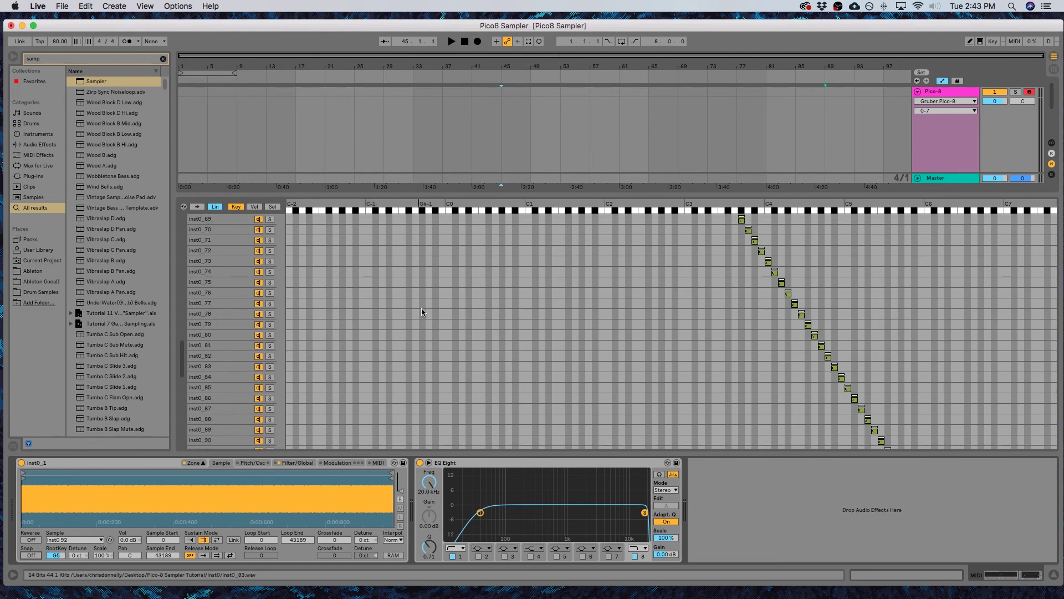
scroll(363, 267, "up", 15)
scroll(421, 346, "down", 1)
scroll(422, 346, "up", 2)
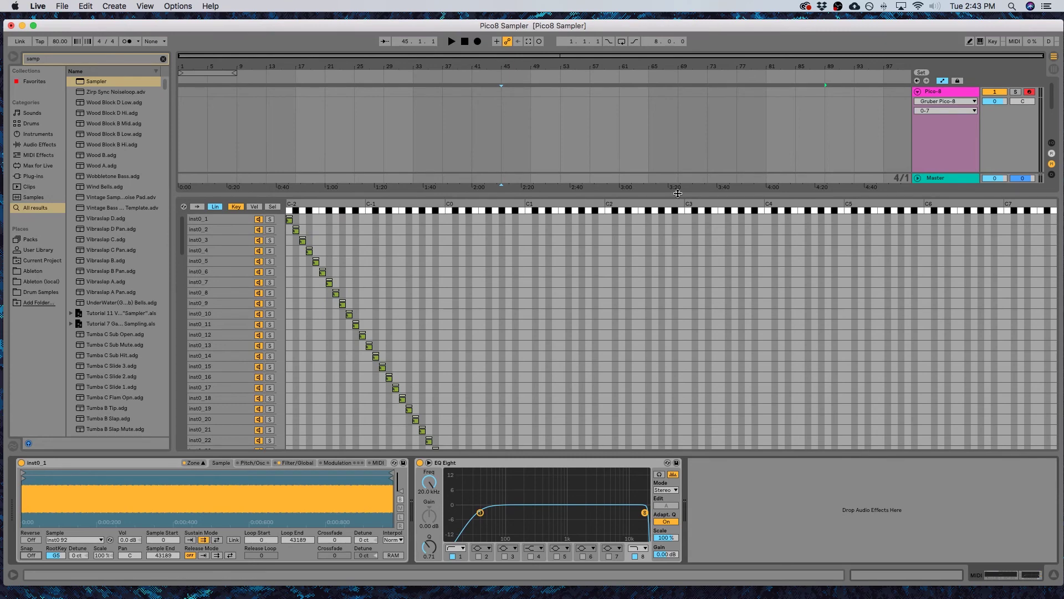
- Delete the spare MIDI track so only Pico-8 remains, then play test notes with the A key
left_click_drag(685, 199, 681, 303)
left_click(932, 189)
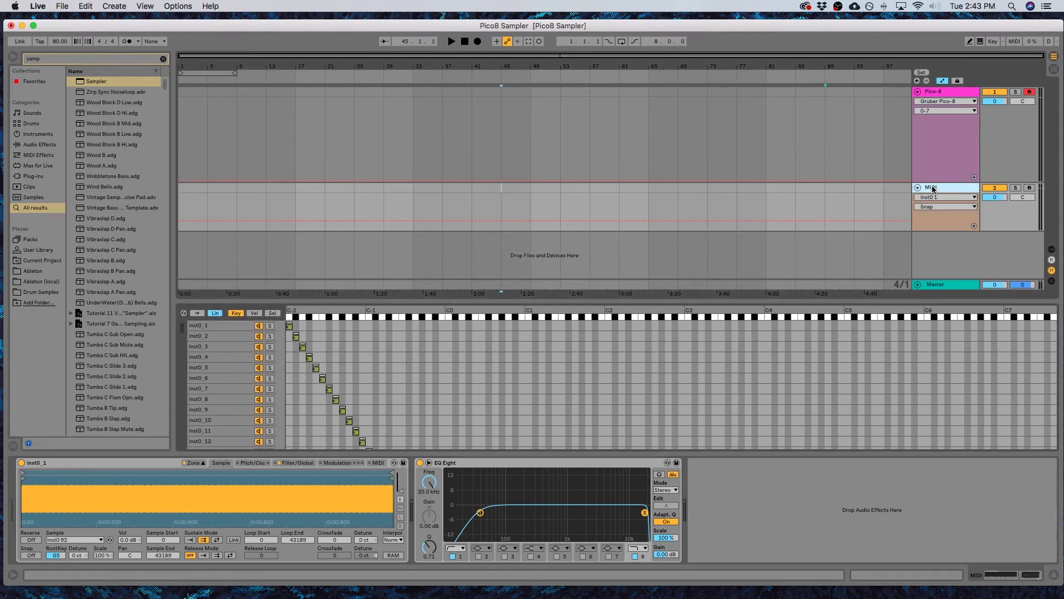
key("Delete")
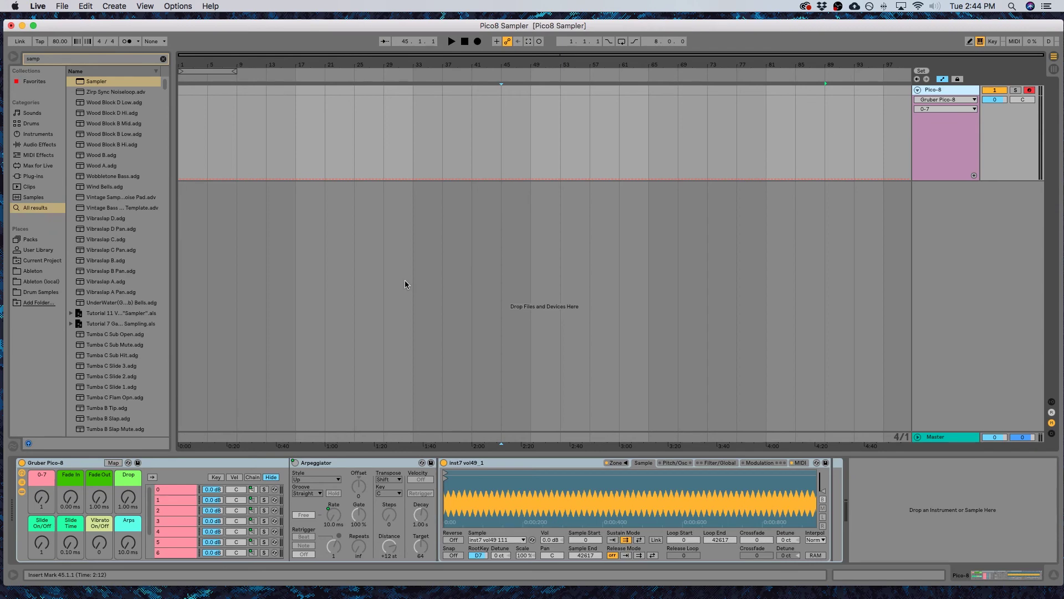
key("a")
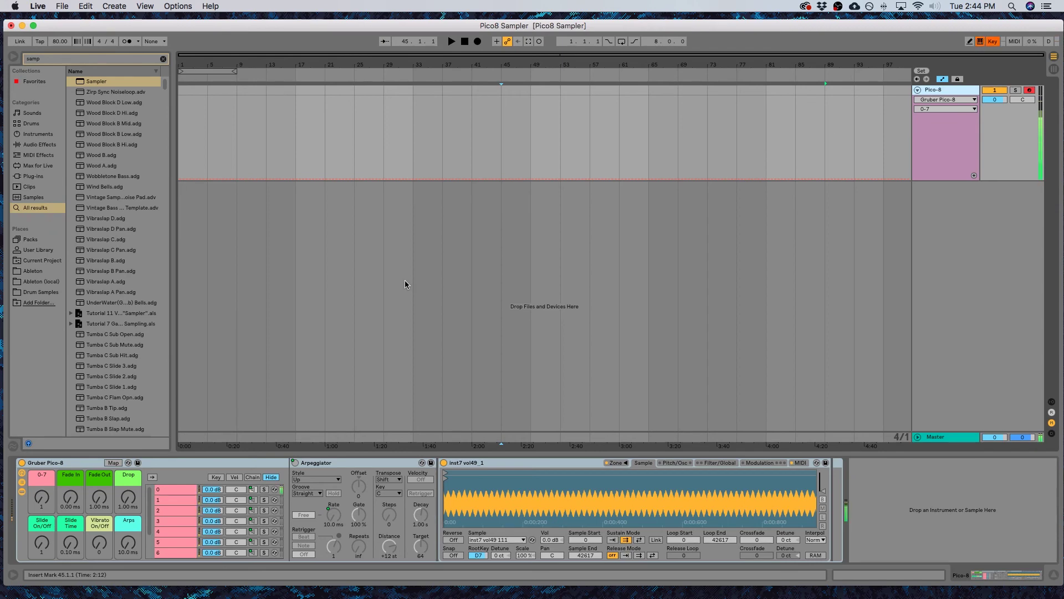
key("a")
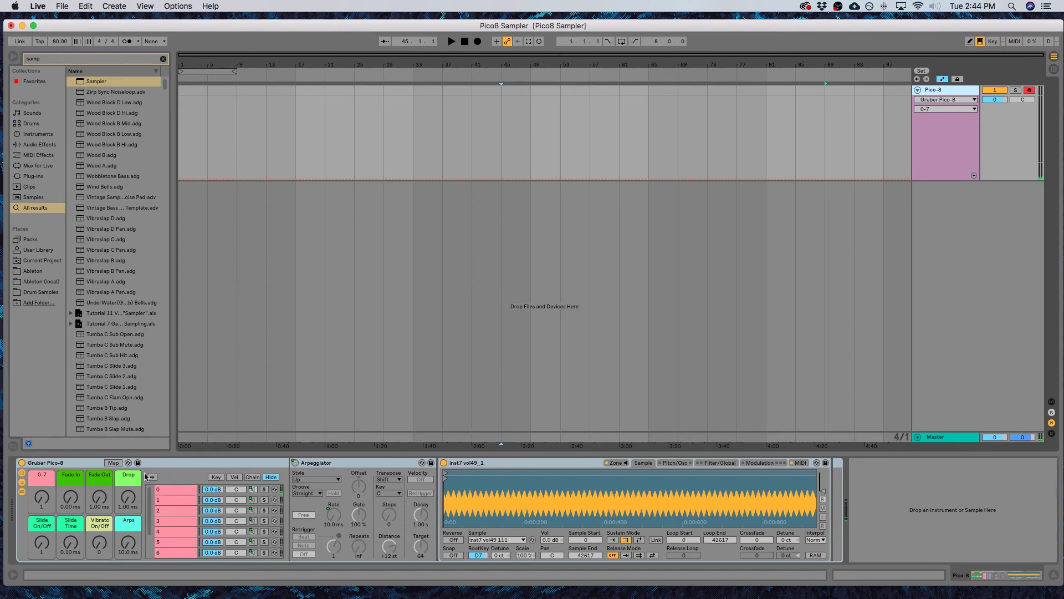
left_click(38, 499)
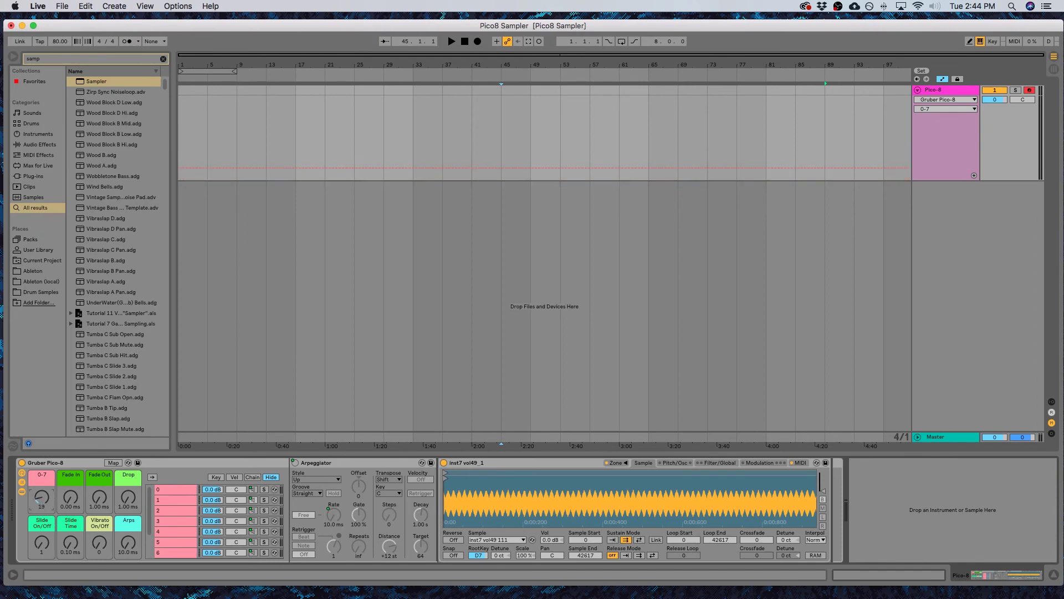
mouse_move(39, 499)
left_mouse_down()
mouse_move(39, 487)
mouse_move(39, 509)
mouse_move(42, 475)
mouse_move(42, 509)
mouse_move(71, 496)
mouse_move(71, 474)
mouse_move(71, 509)
mouse_move(102, 500)
left_mouse_up()
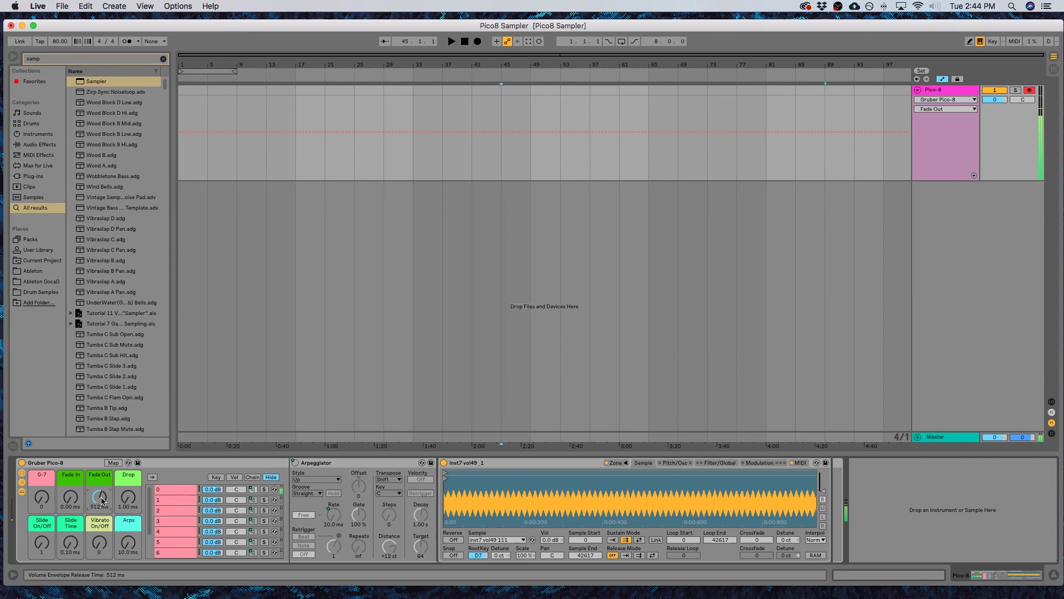
mouse_move(102, 501)
left_mouse_down()
mouse_move(102, 524)
mouse_move(128, 467)
left_mouse_up()
left_click_drag(128, 499, 128, 533)
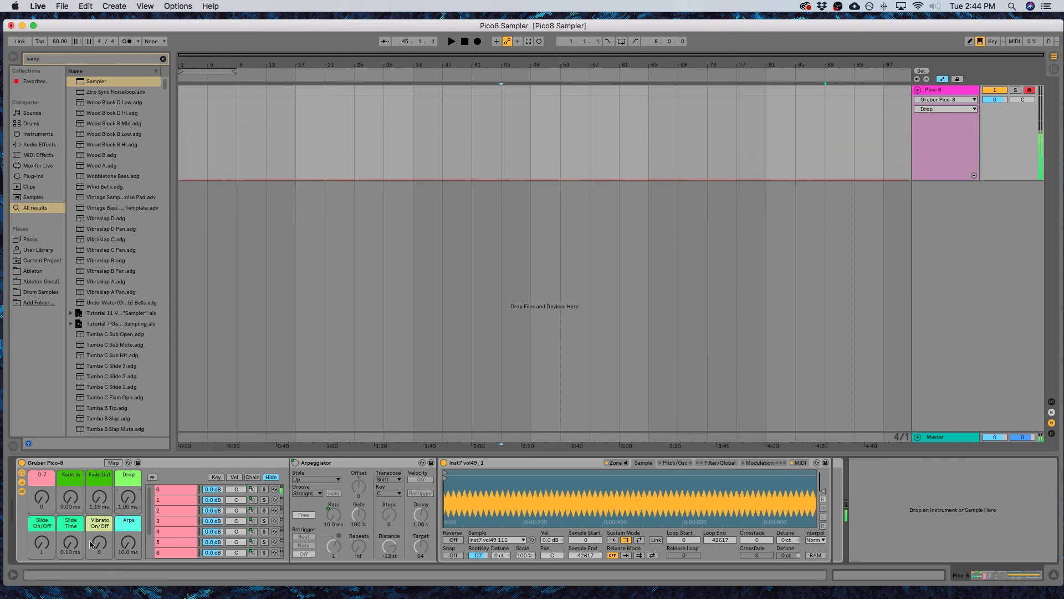
left_click_drag(41, 542, 40, 499)
left_click_drag(71, 543, 71, 507)
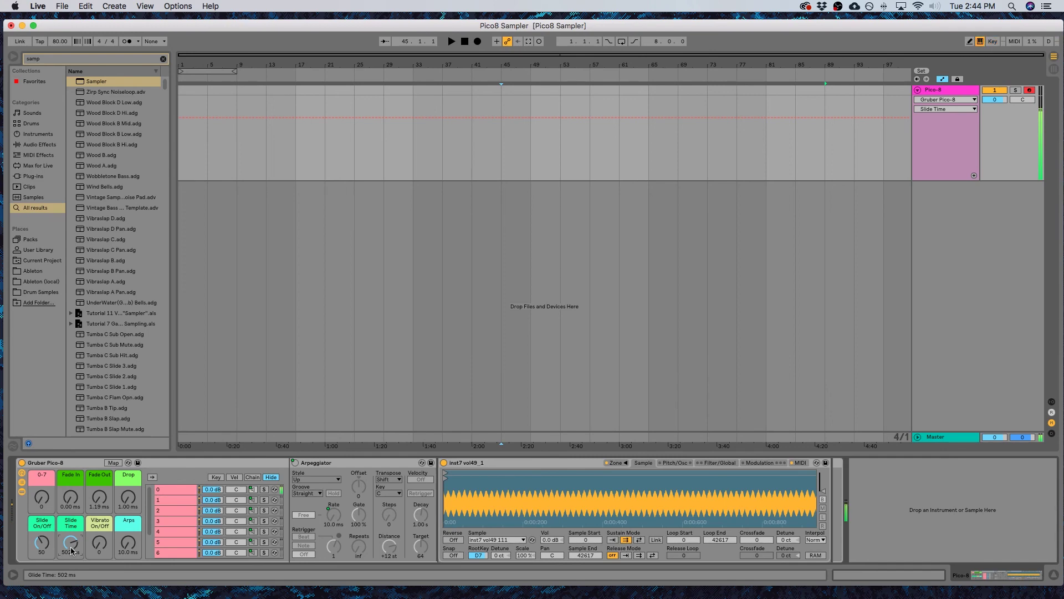
left_click_drag(71, 549, 71, 583)
left_click_drag(99, 549, 105, 547)
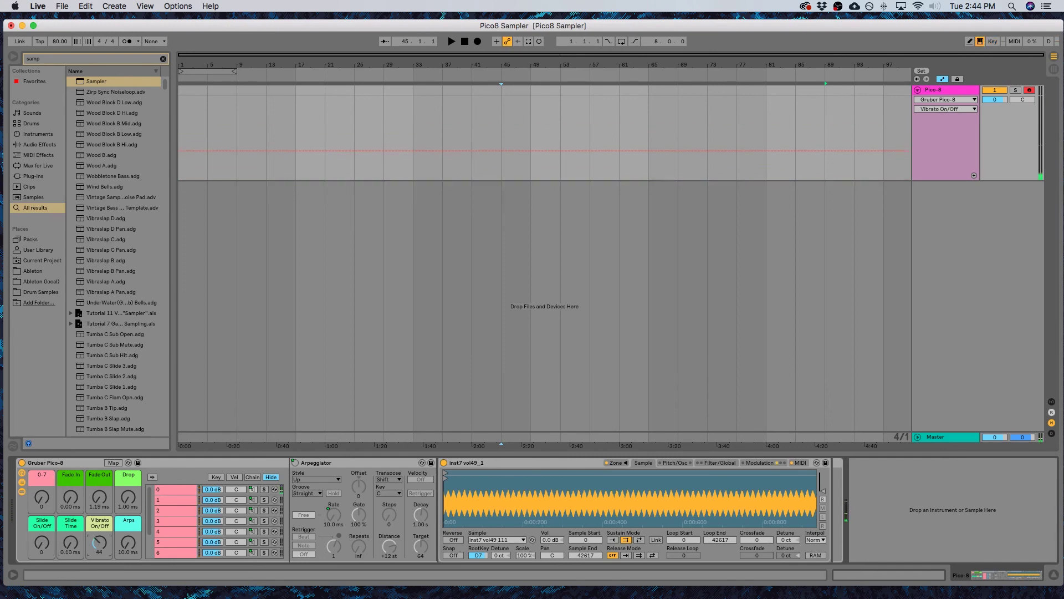
key("a")
key("a")
left_click_drag(105, 546, 104, 582)
left_click(71, 498)
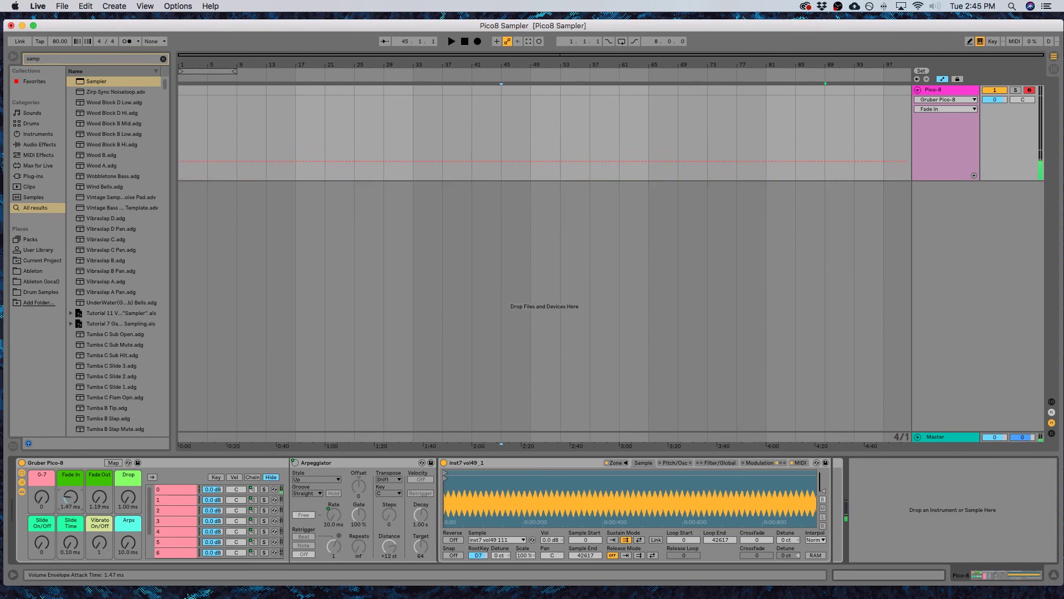
left_click_drag(95, 498, 95, 502)
mouse_move(68, 544)
left_mouse_down()
mouse_move(69, 532)
mouse_move(68, 556)
left_mouse_up()
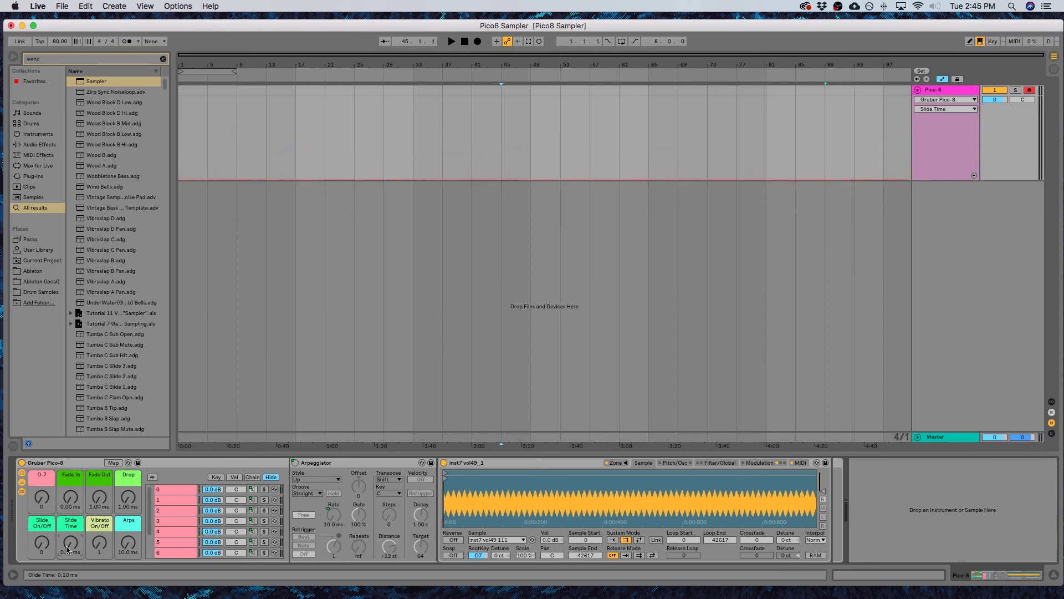
left_click(71, 500)
left_click_drag(71, 500, 74, 502)
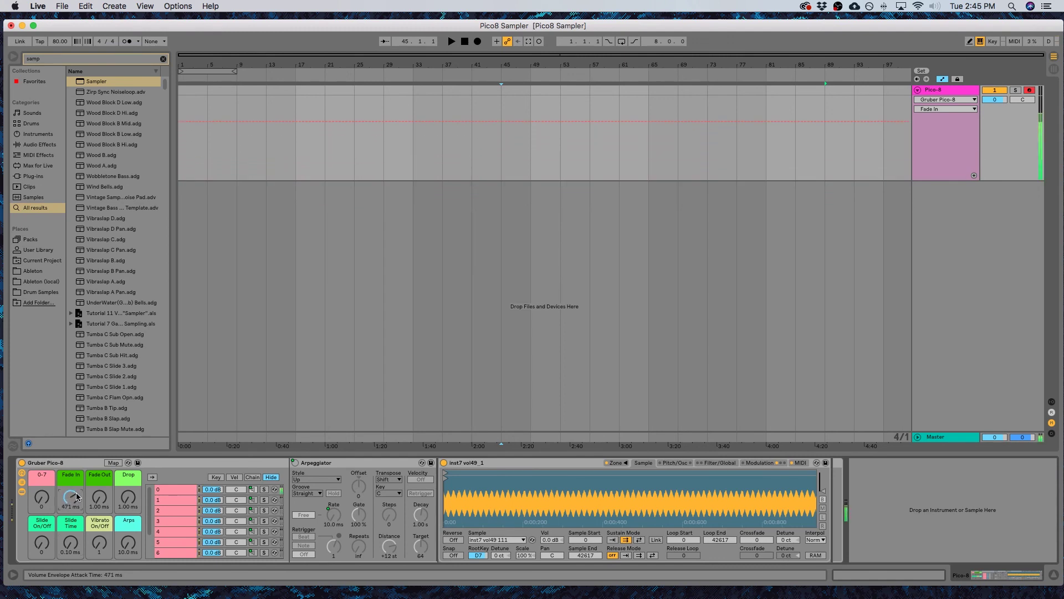
left_click_drag(74, 503, 74, 504)
mouse_move(75, 505)
left_mouse_down()
mouse_move(71, 495)
mouse_move(70, 510)
left_mouse_up()
left_click(108, 545)
left_click_drag(128, 542, 128, 524)
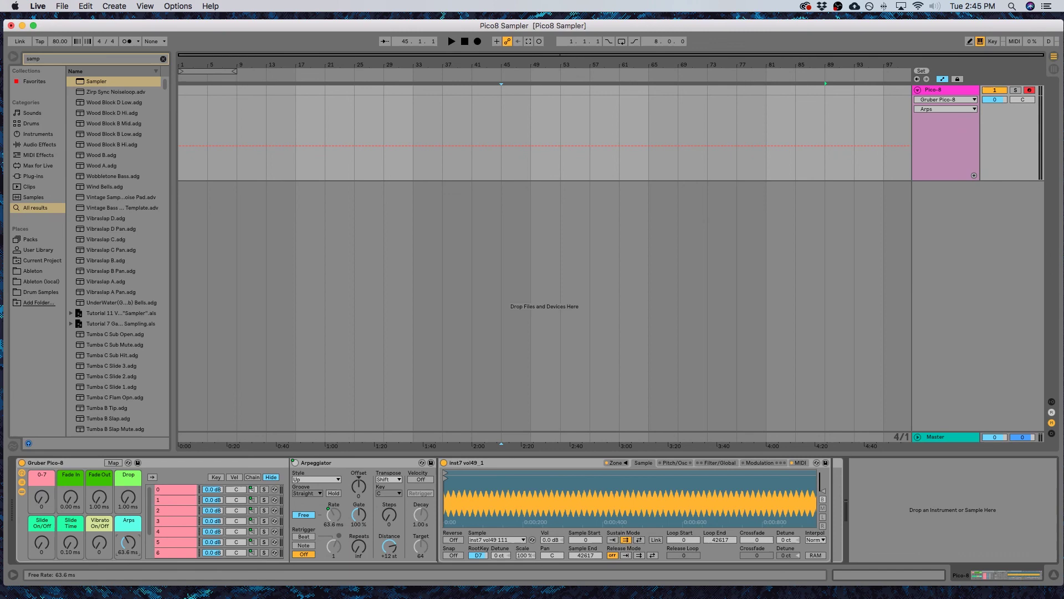
left_click_drag(133, 548, 133, 544)
mouse_move(128, 543)
left_mouse_down()
mouse_move(128, 533)
mouse_move(128, 555)
left_mouse_up()
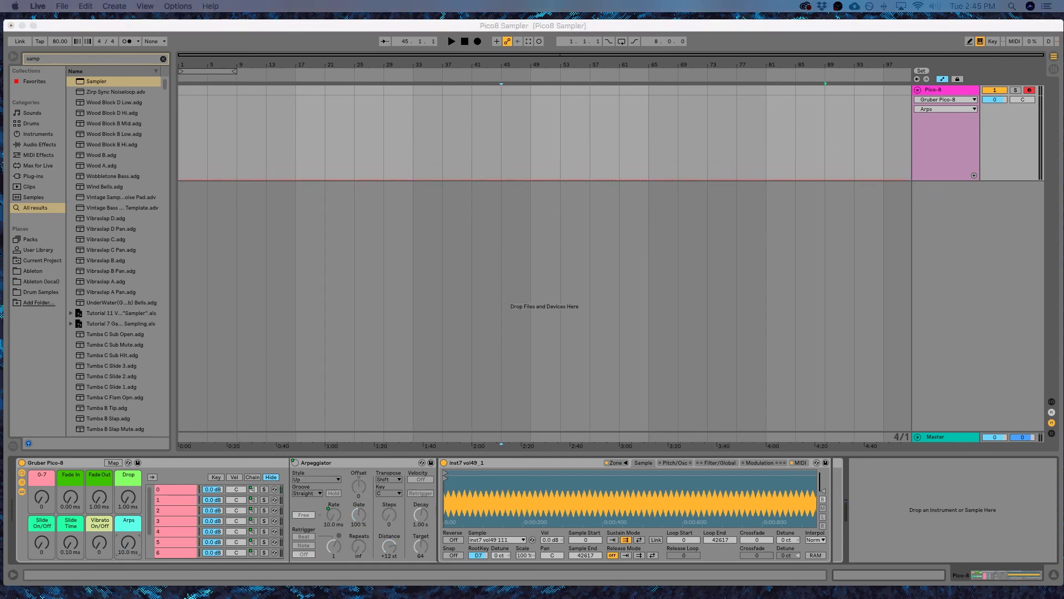